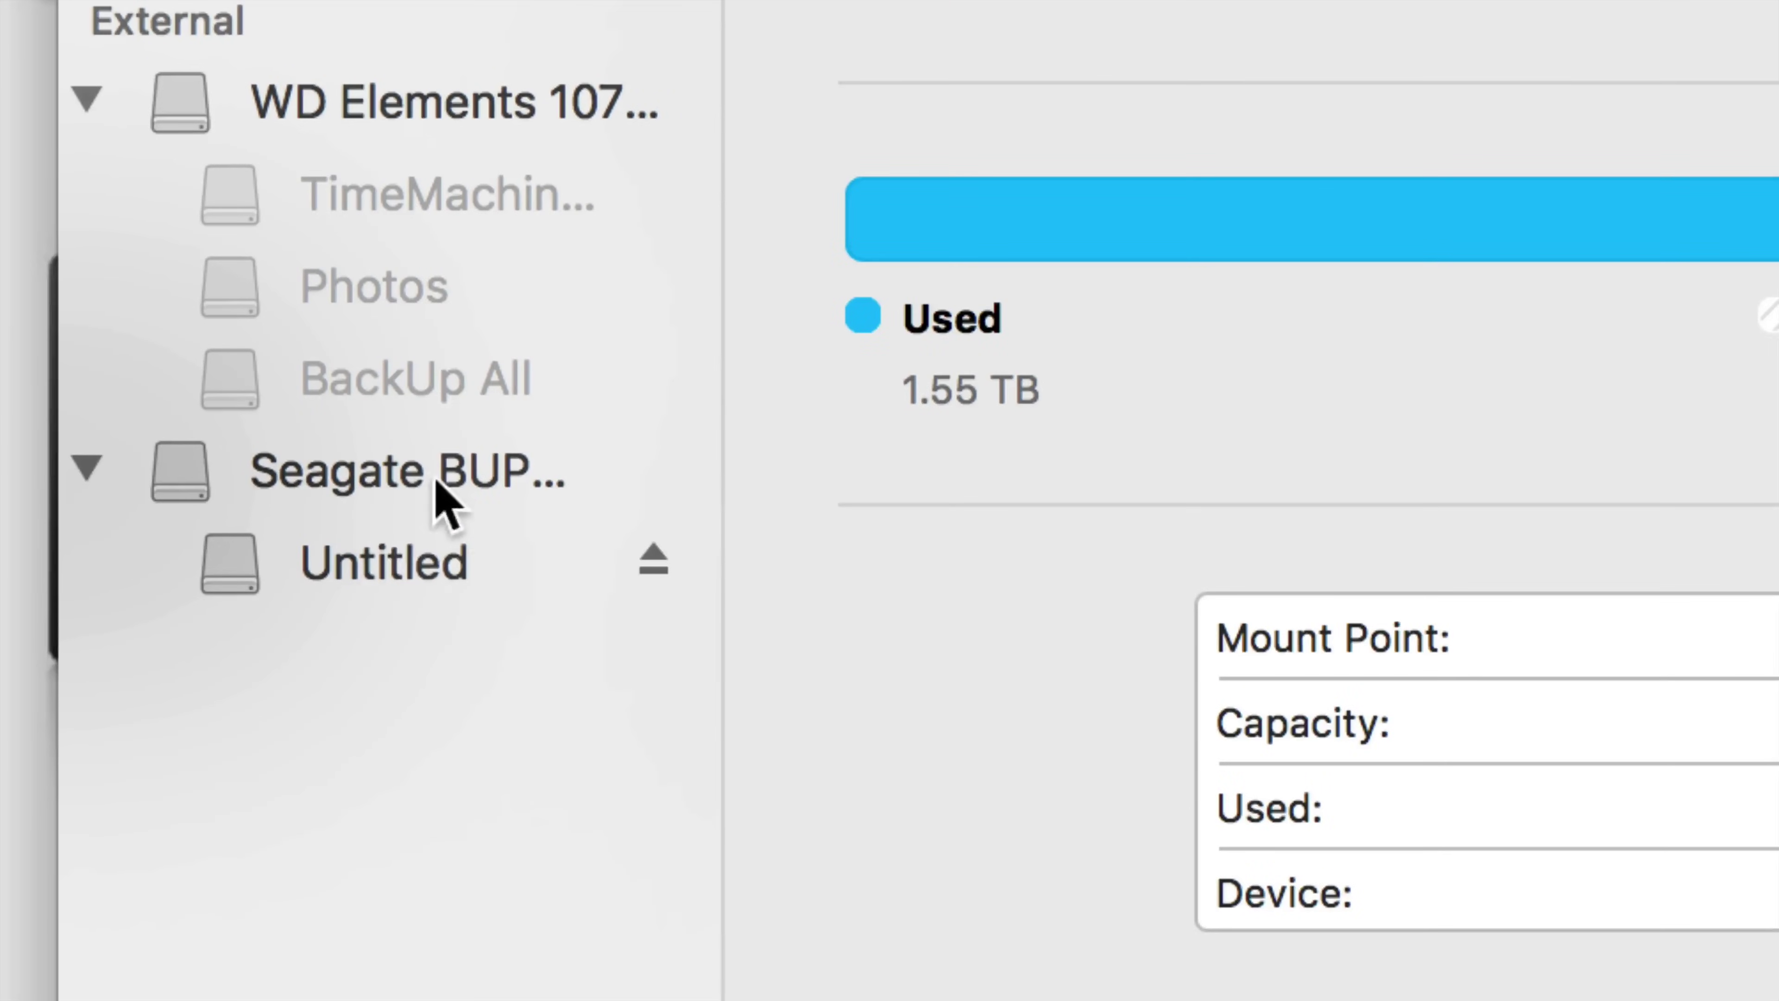
# Select the external Seagate BUP Slim RD Media drive itself, not its volume, and open its erase settings.
pyautogui.click(426, 484)
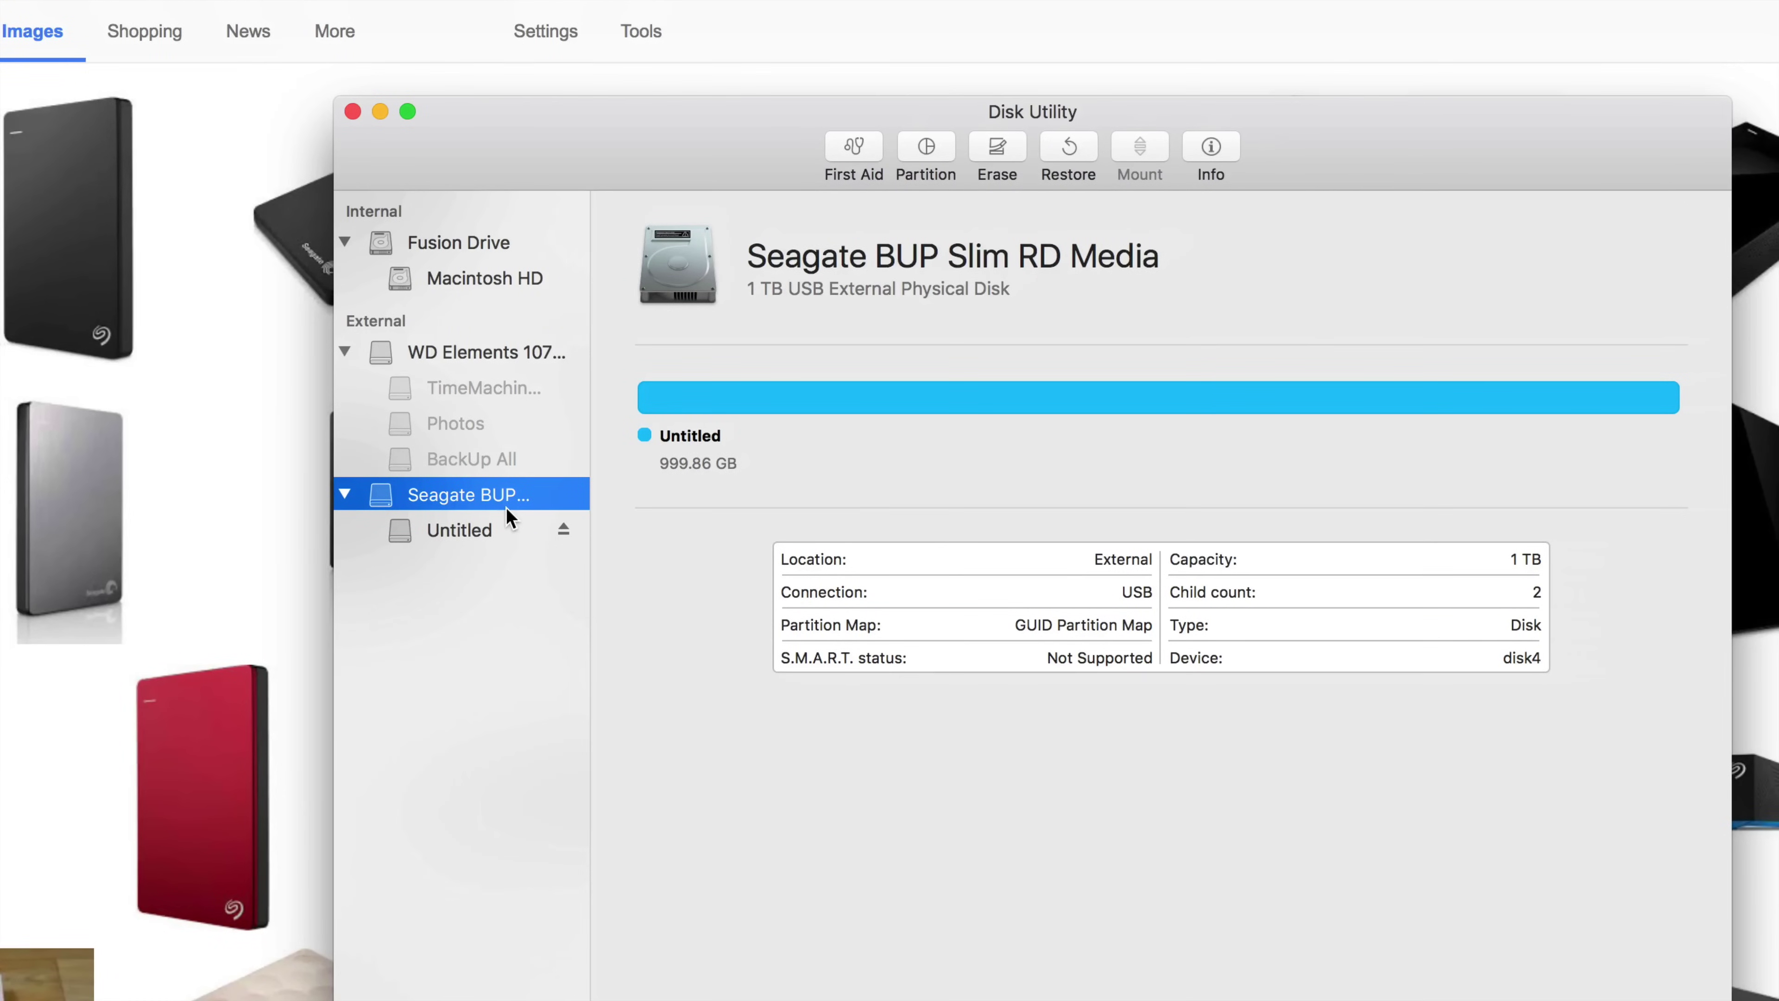
pyautogui.moveTo(712, 133); pyautogui.dragTo(554, 77)
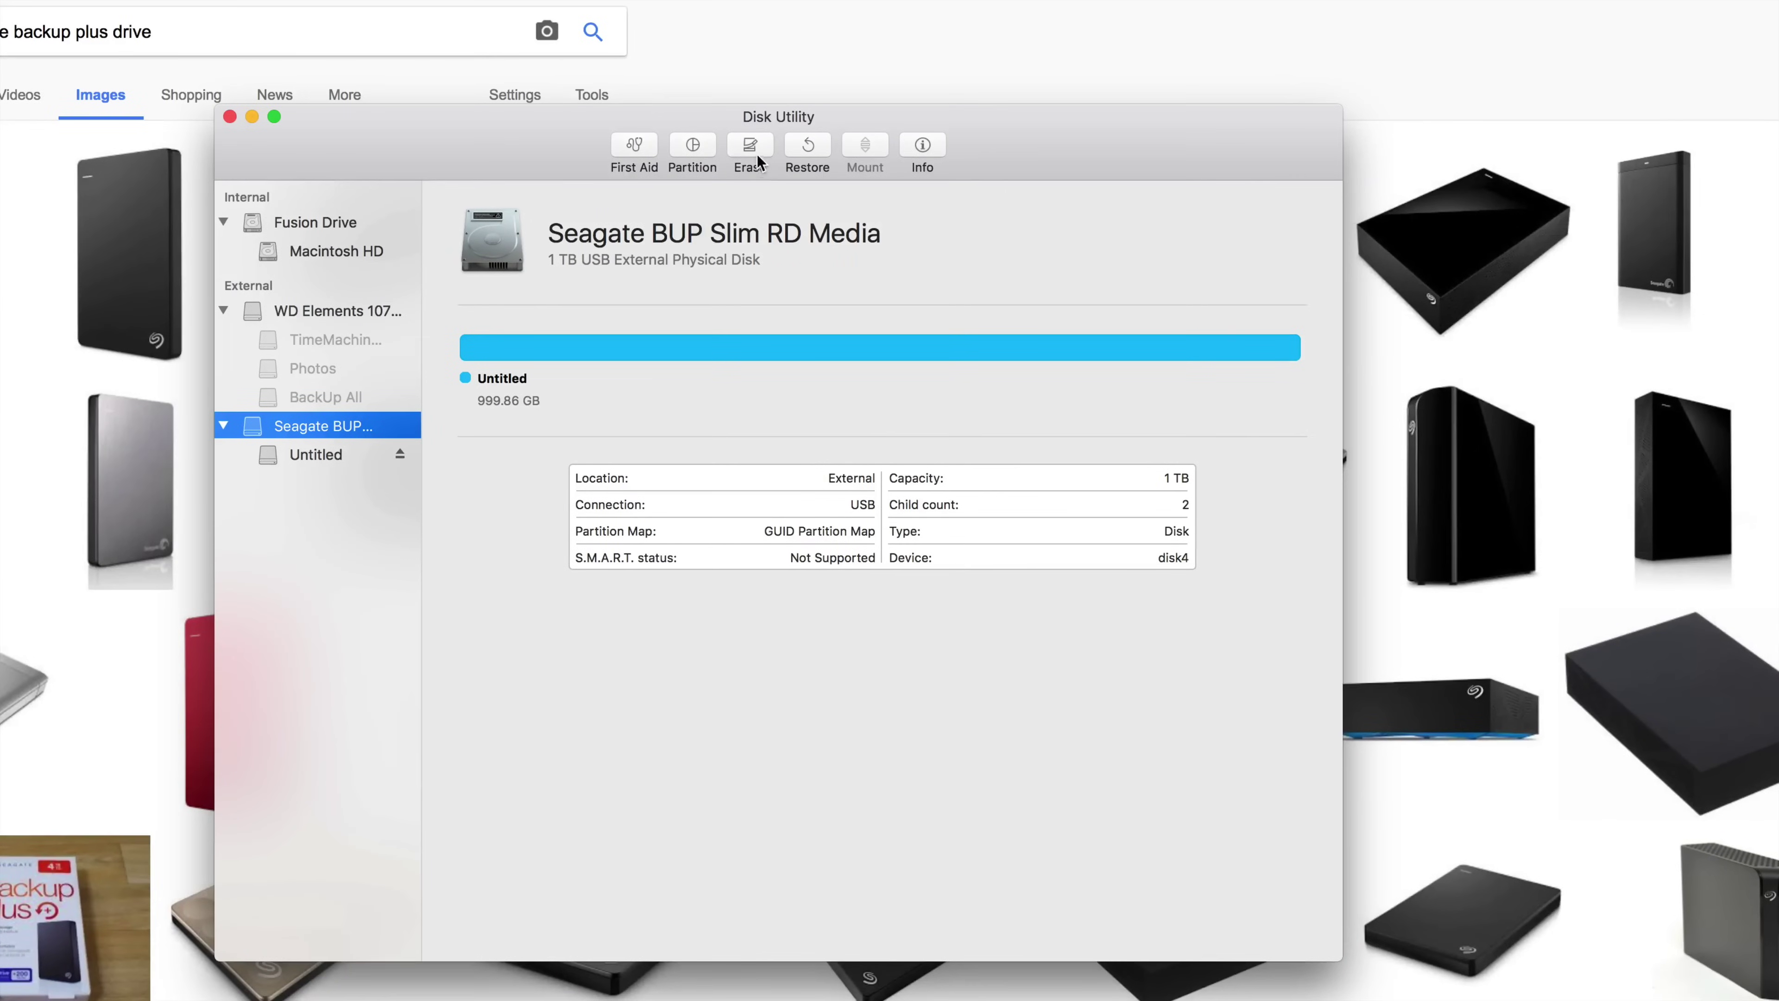
pyautogui.click(748, 146)
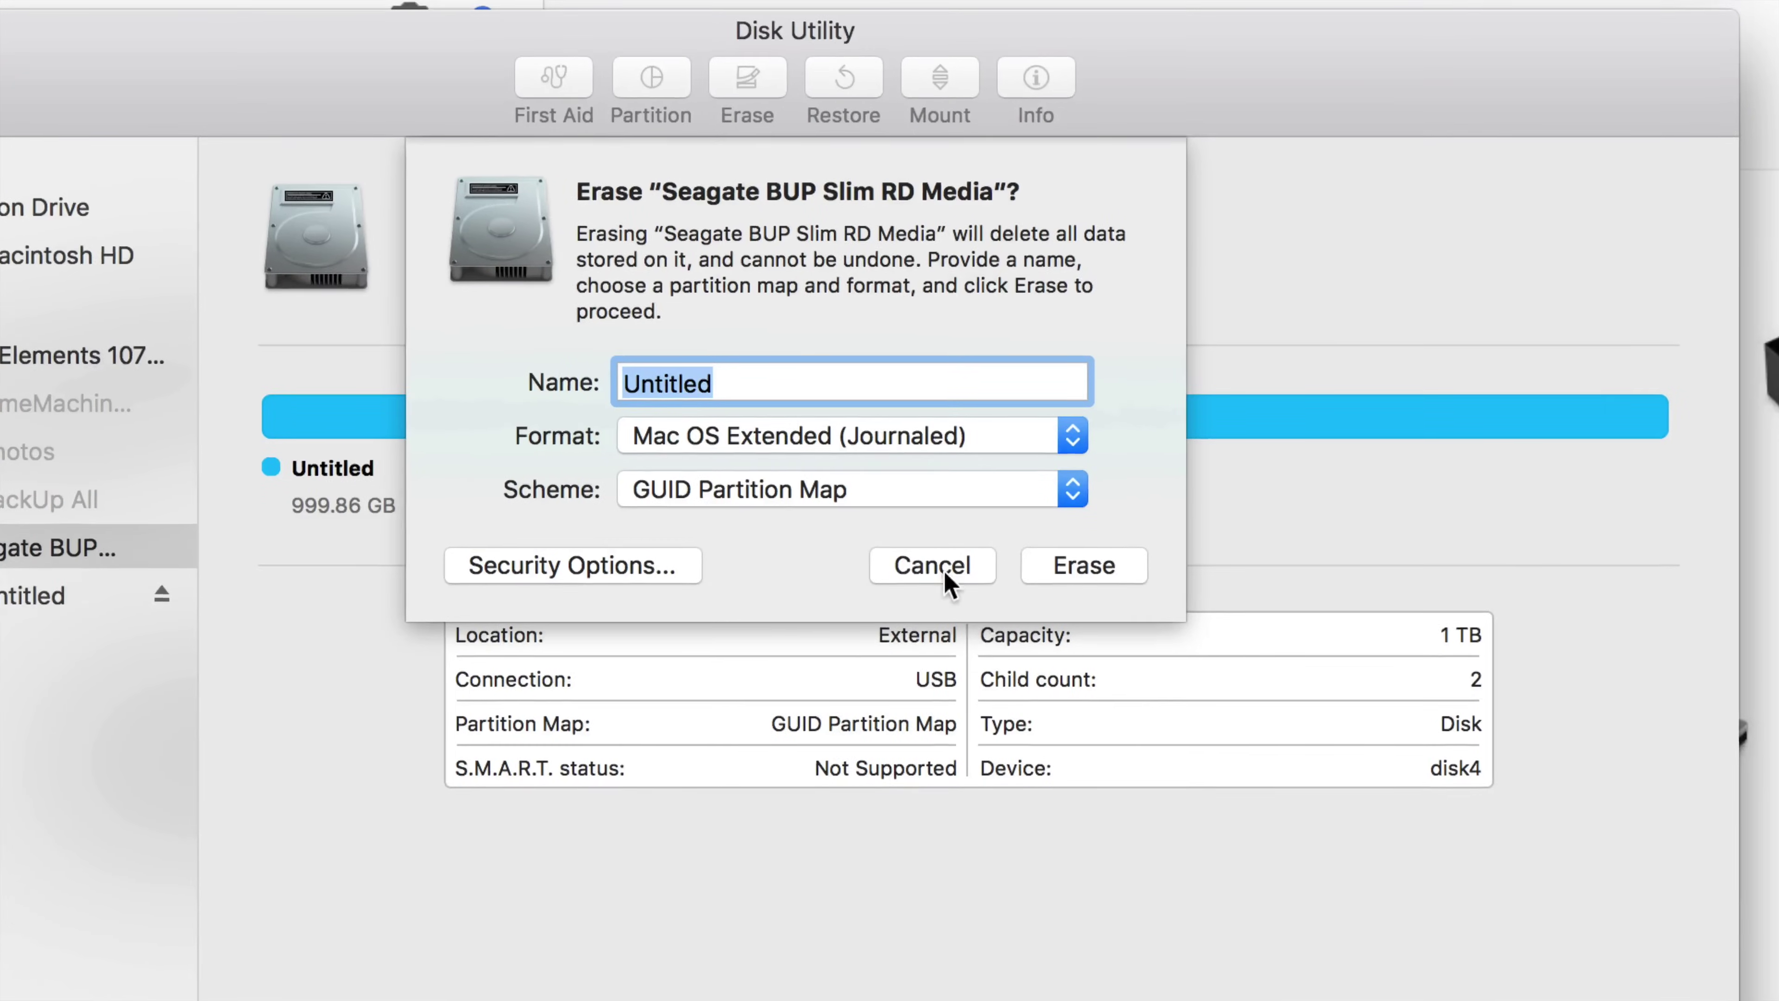
# Choose Mac OS Extended (Journaled) as the erase format and GUID Partition Map as the scheme.
pyautogui.click(1070, 448)
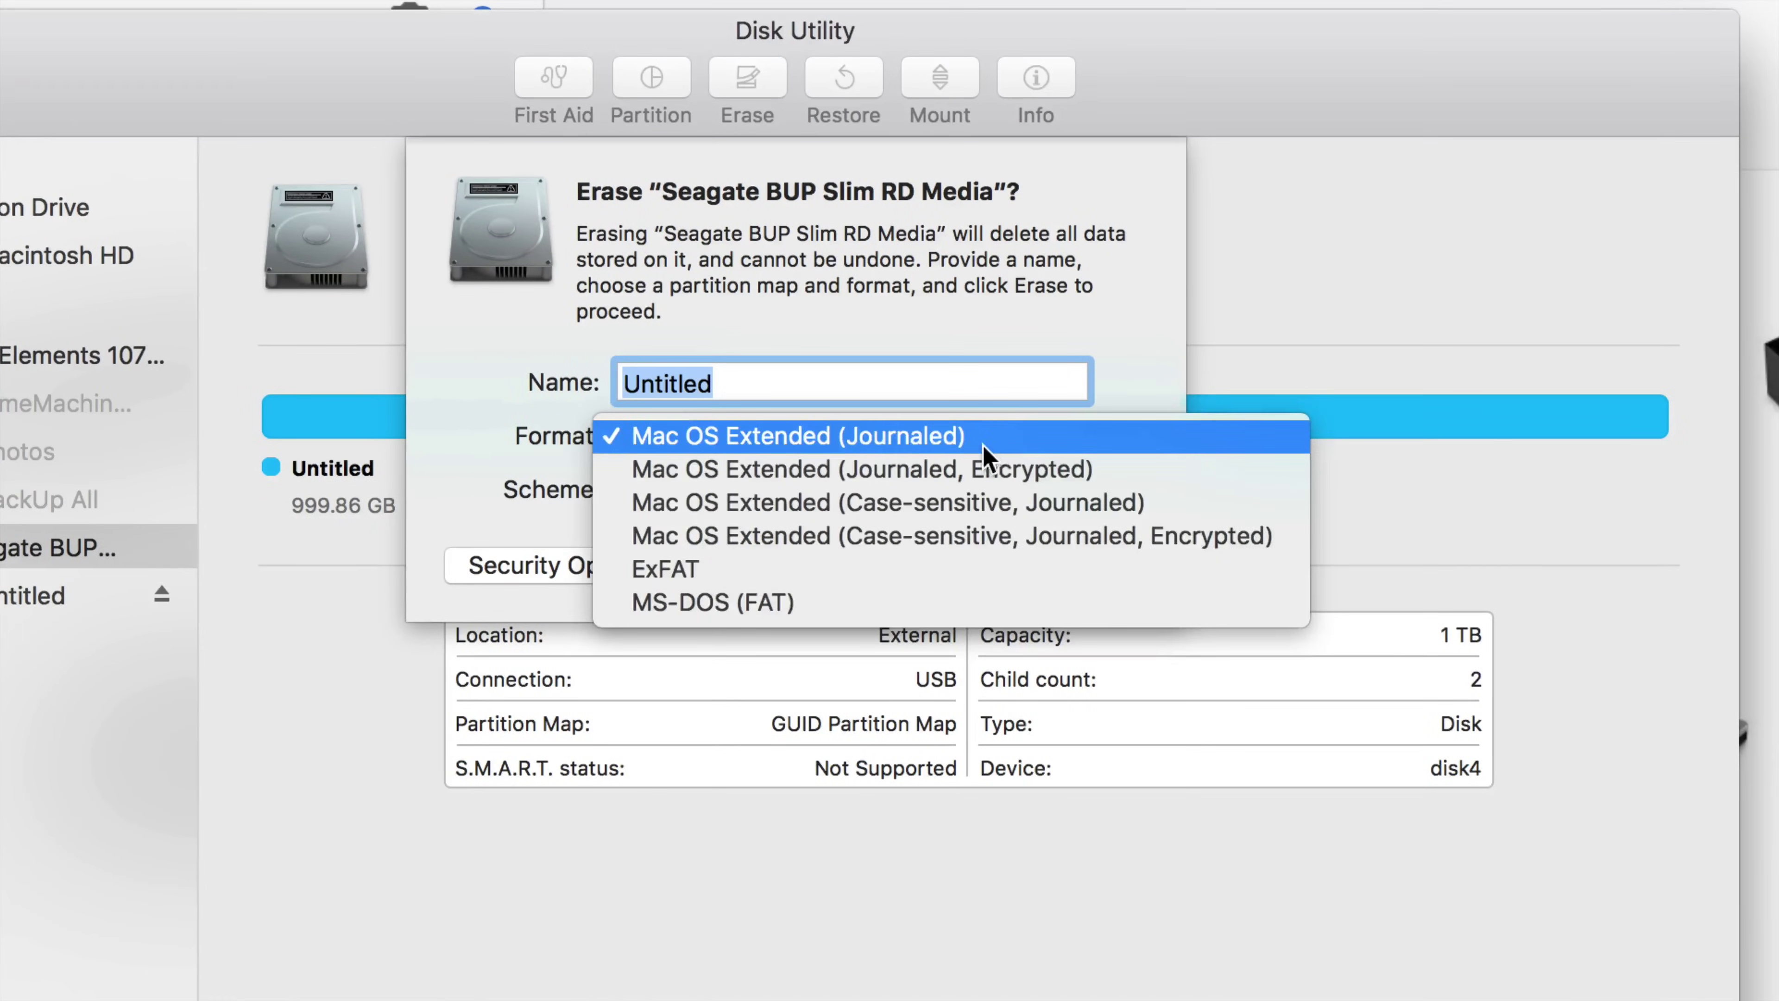
pyautogui.click(984, 452)
pyautogui.click(849, 488)
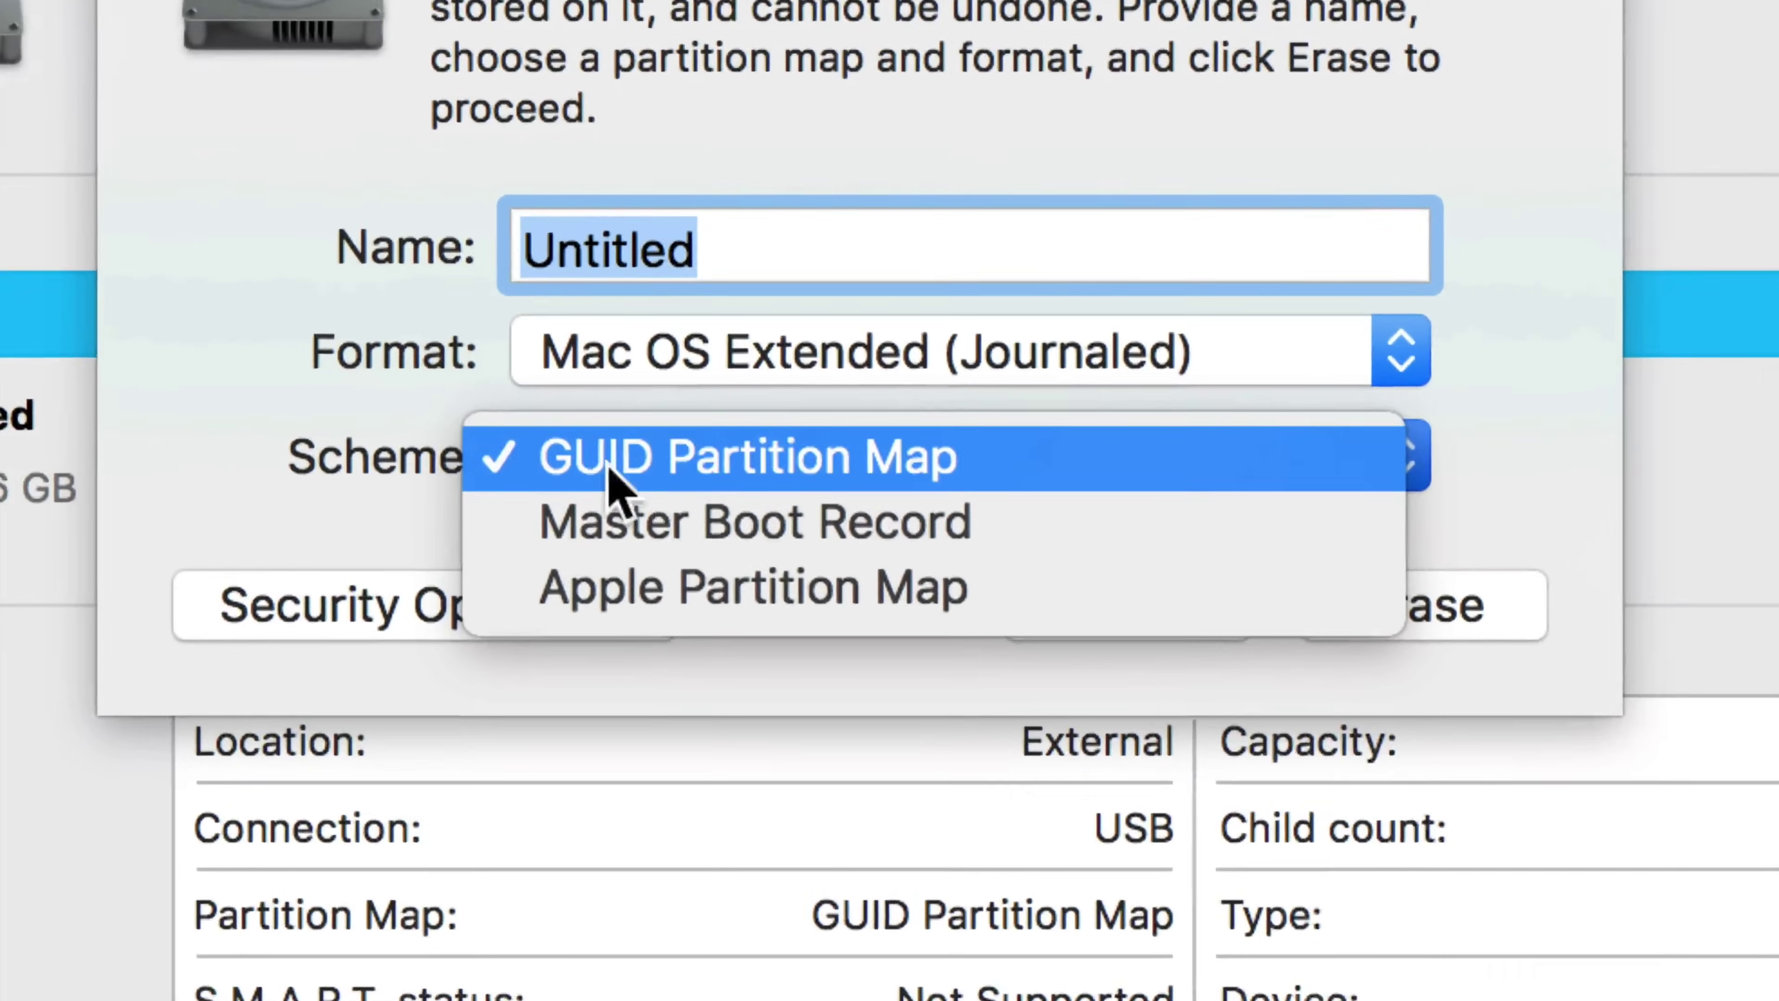
pyautogui.click(691, 492)
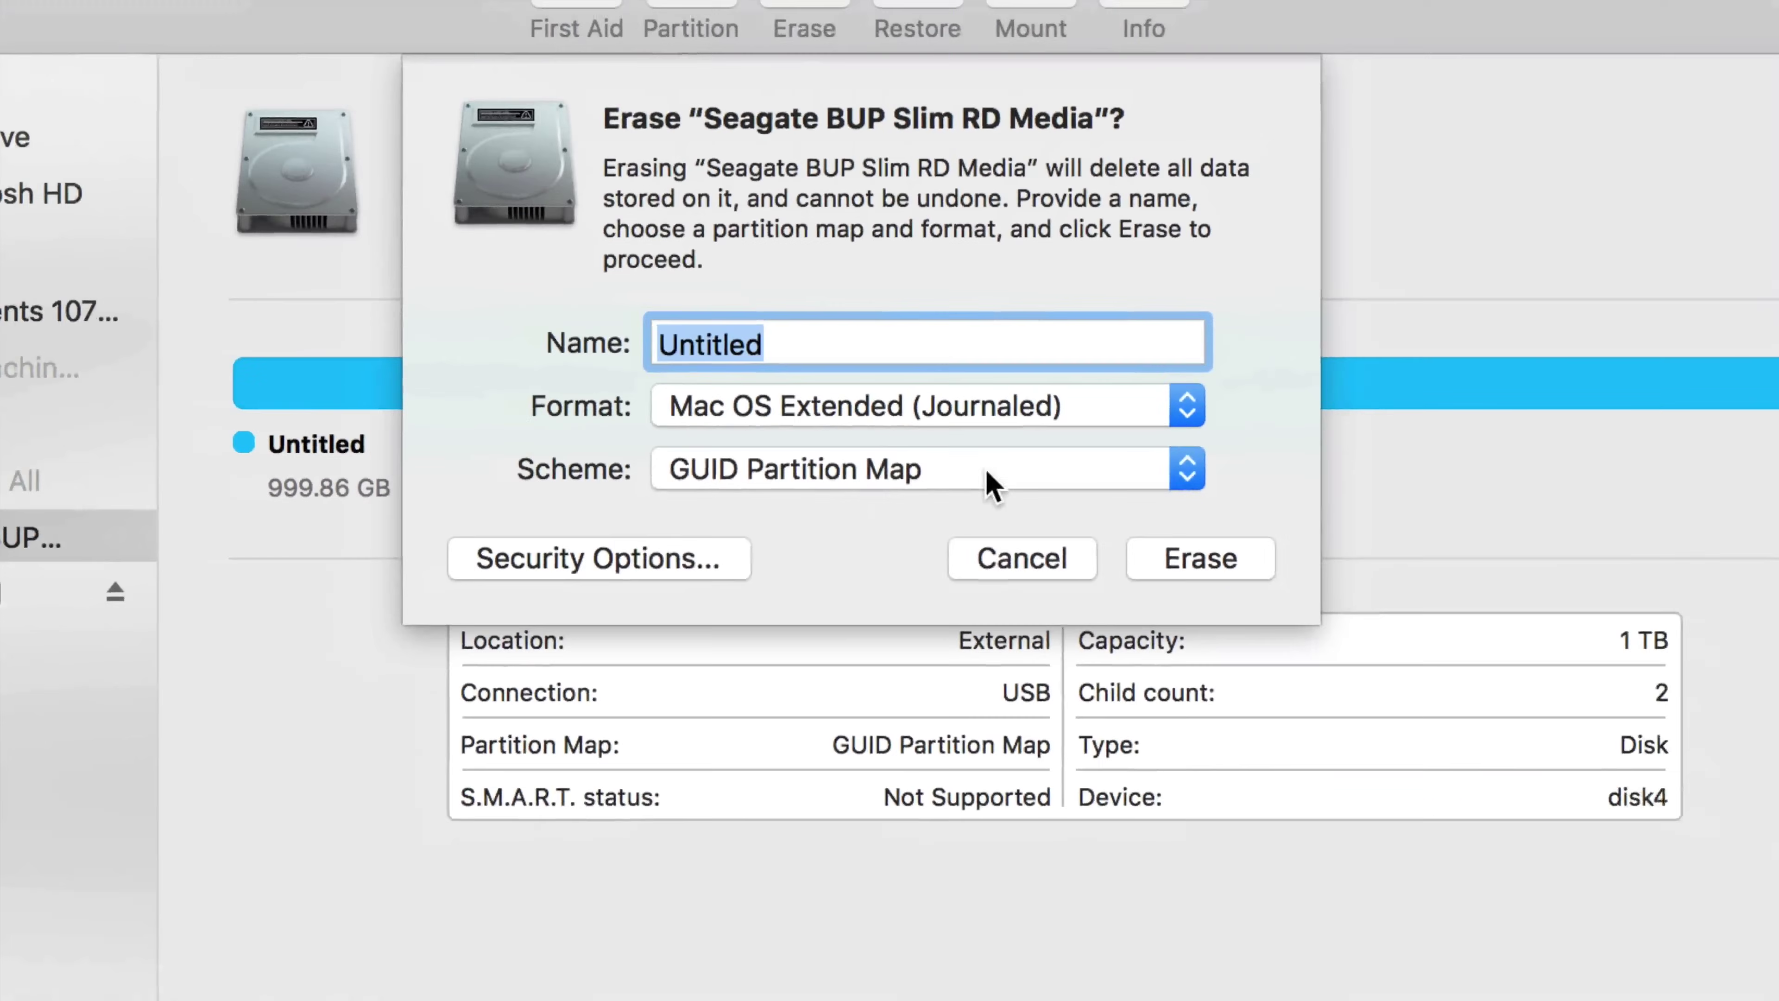
pyautogui.click(1075, 457)
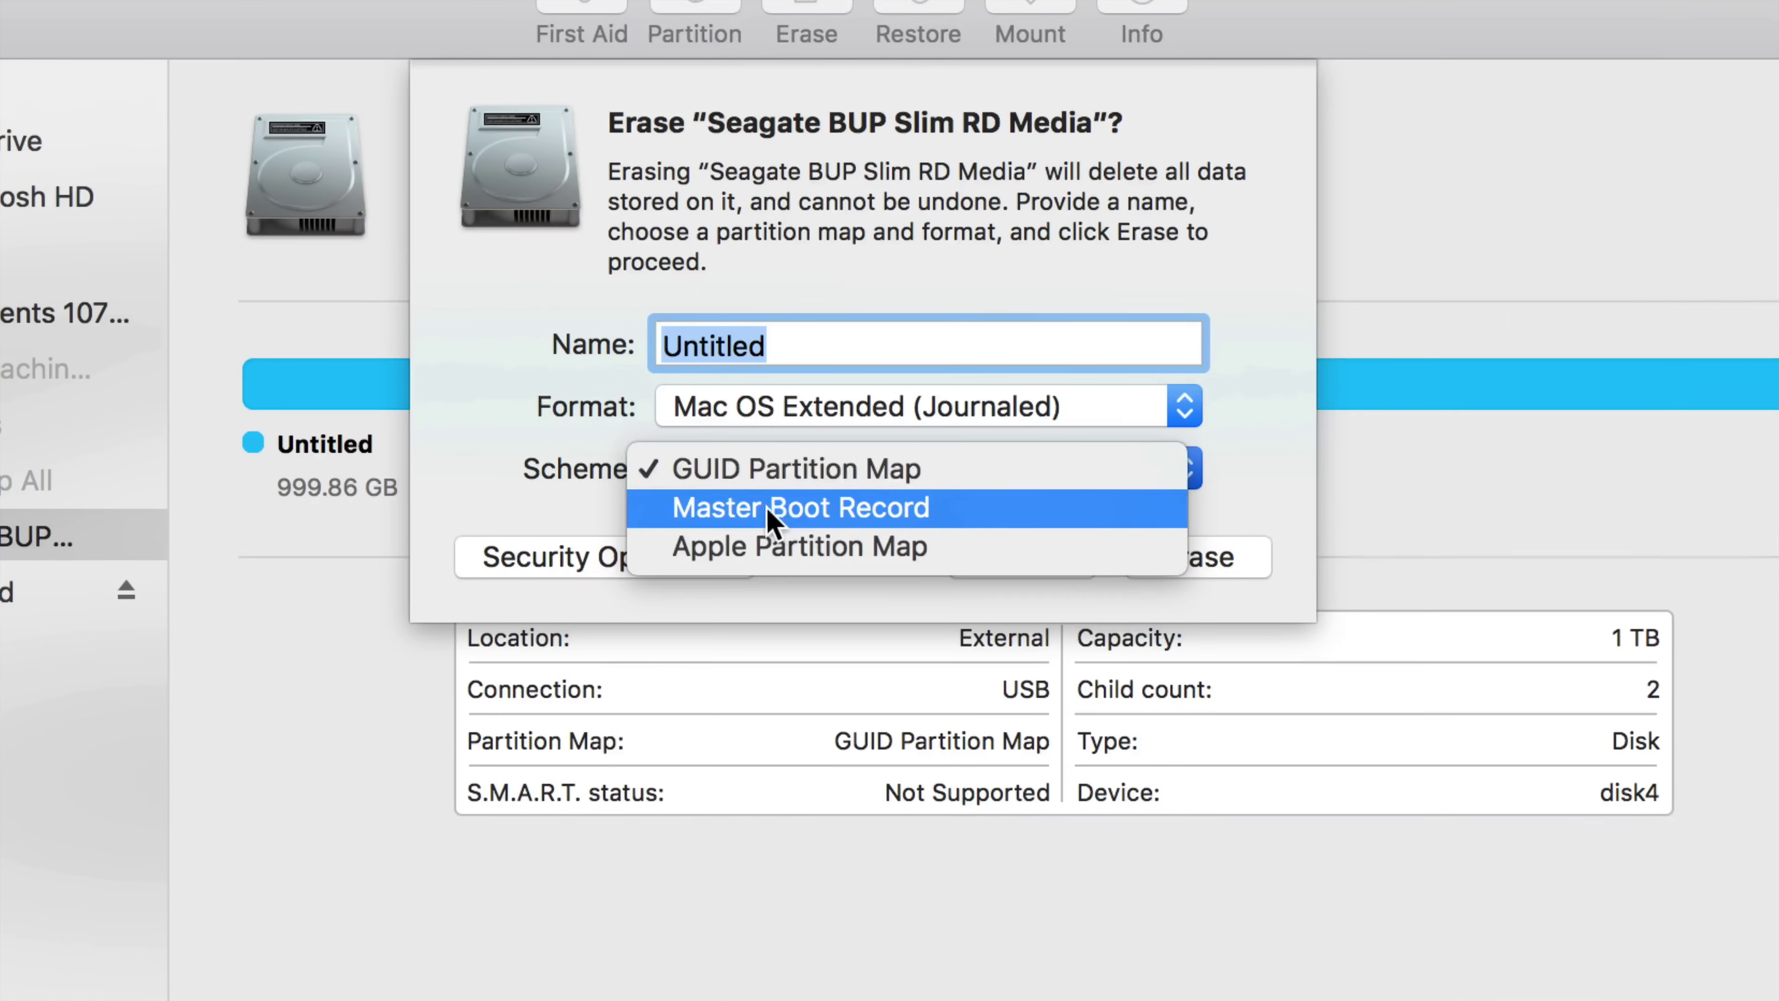
pyautogui.click(788, 469)
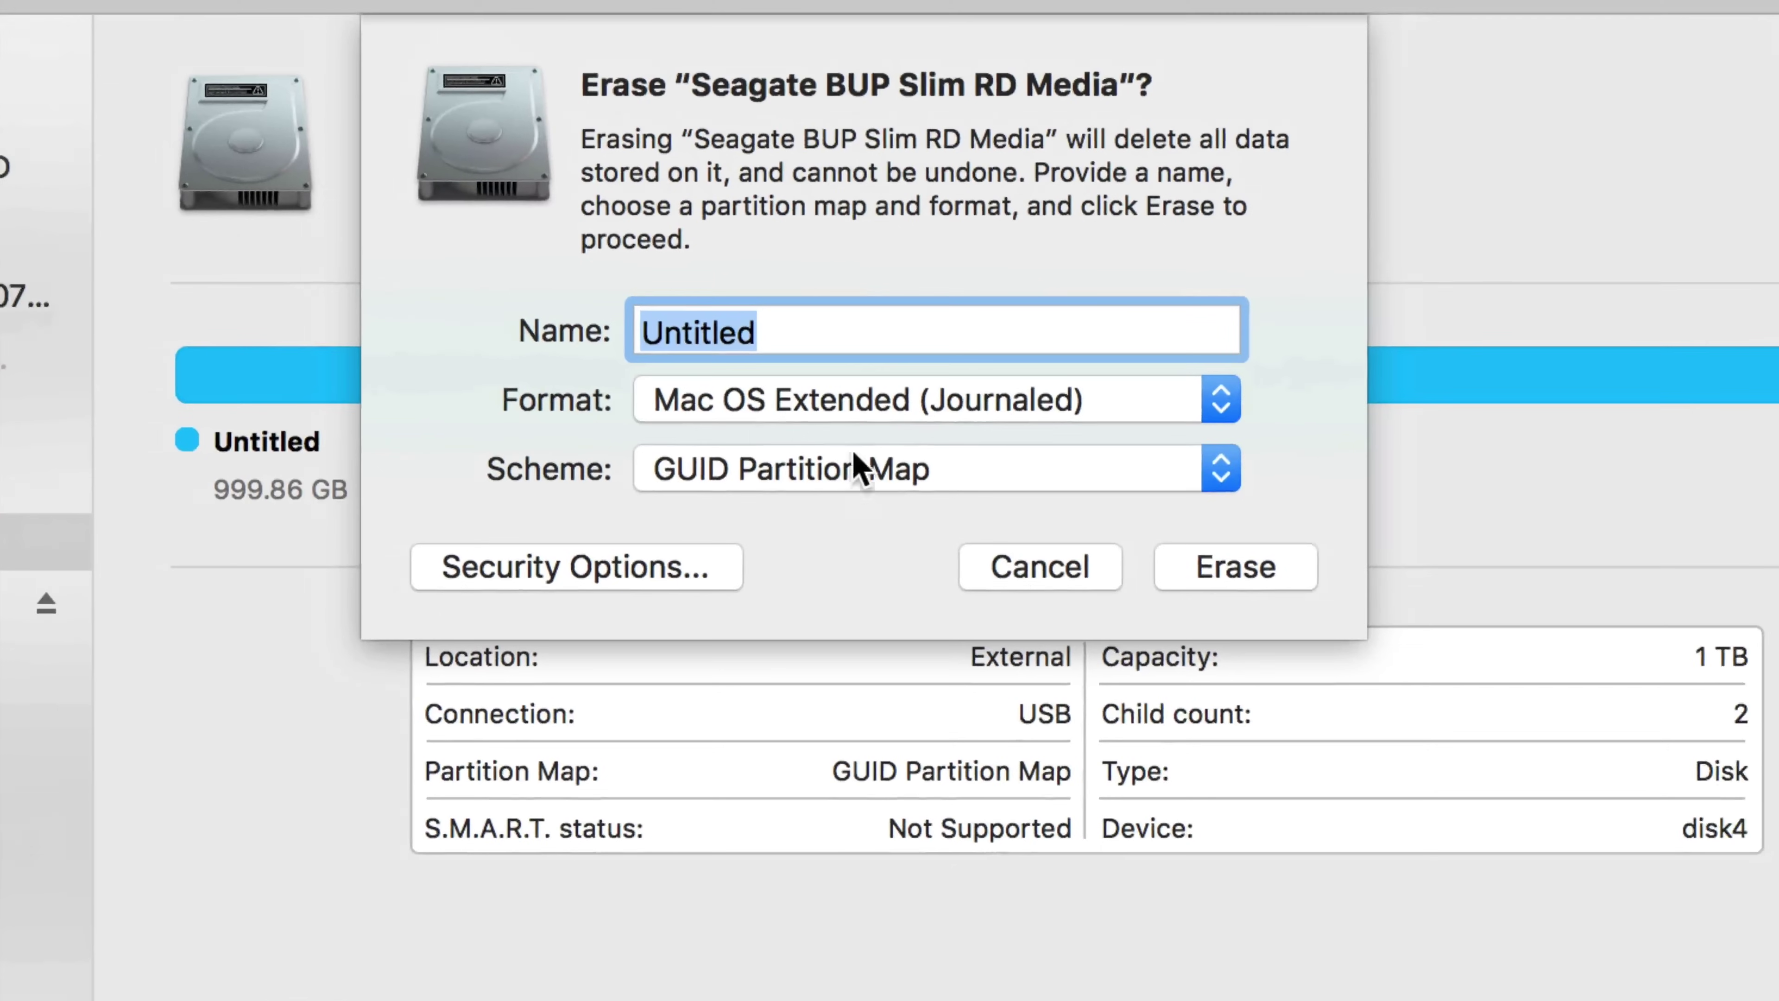
# Examine the available erase formats for the Seagate drive, keeping Mac OS Extended (Journaled) selected.
pyautogui.click(843, 402)
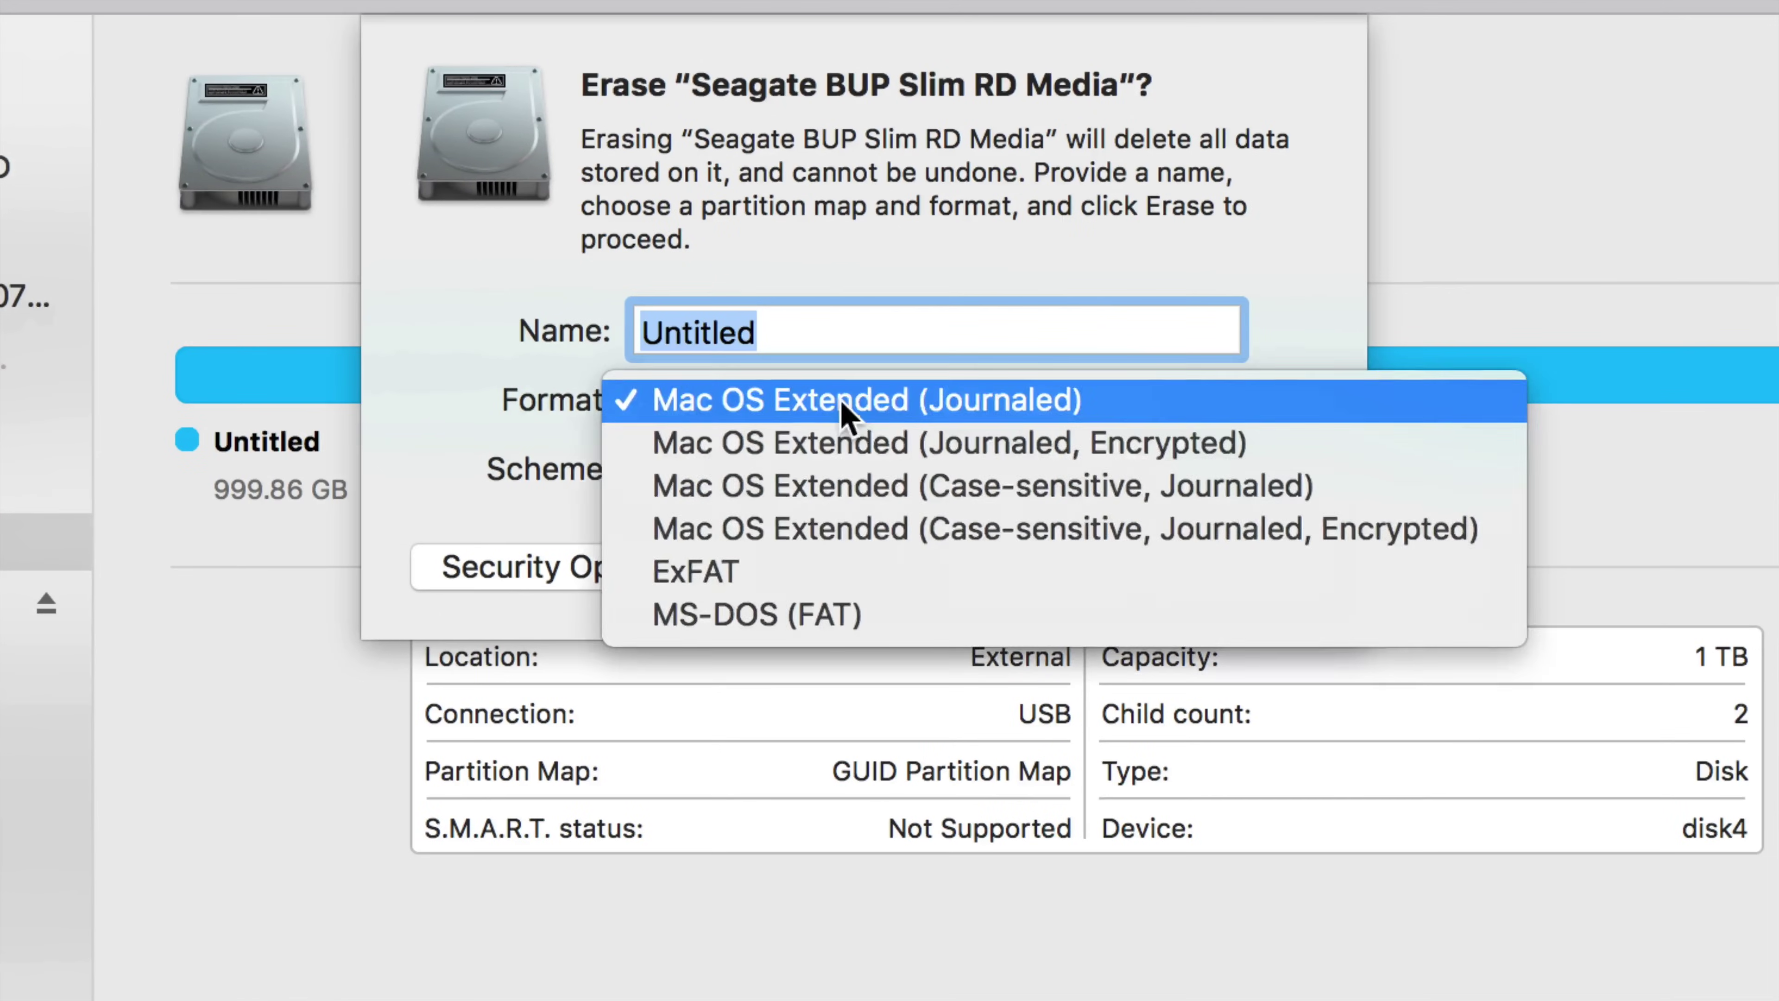
pyautogui.click(870, 407)
pyautogui.click(794, 334)
pyautogui.click(895, 409)
pyautogui.click(925, 410)
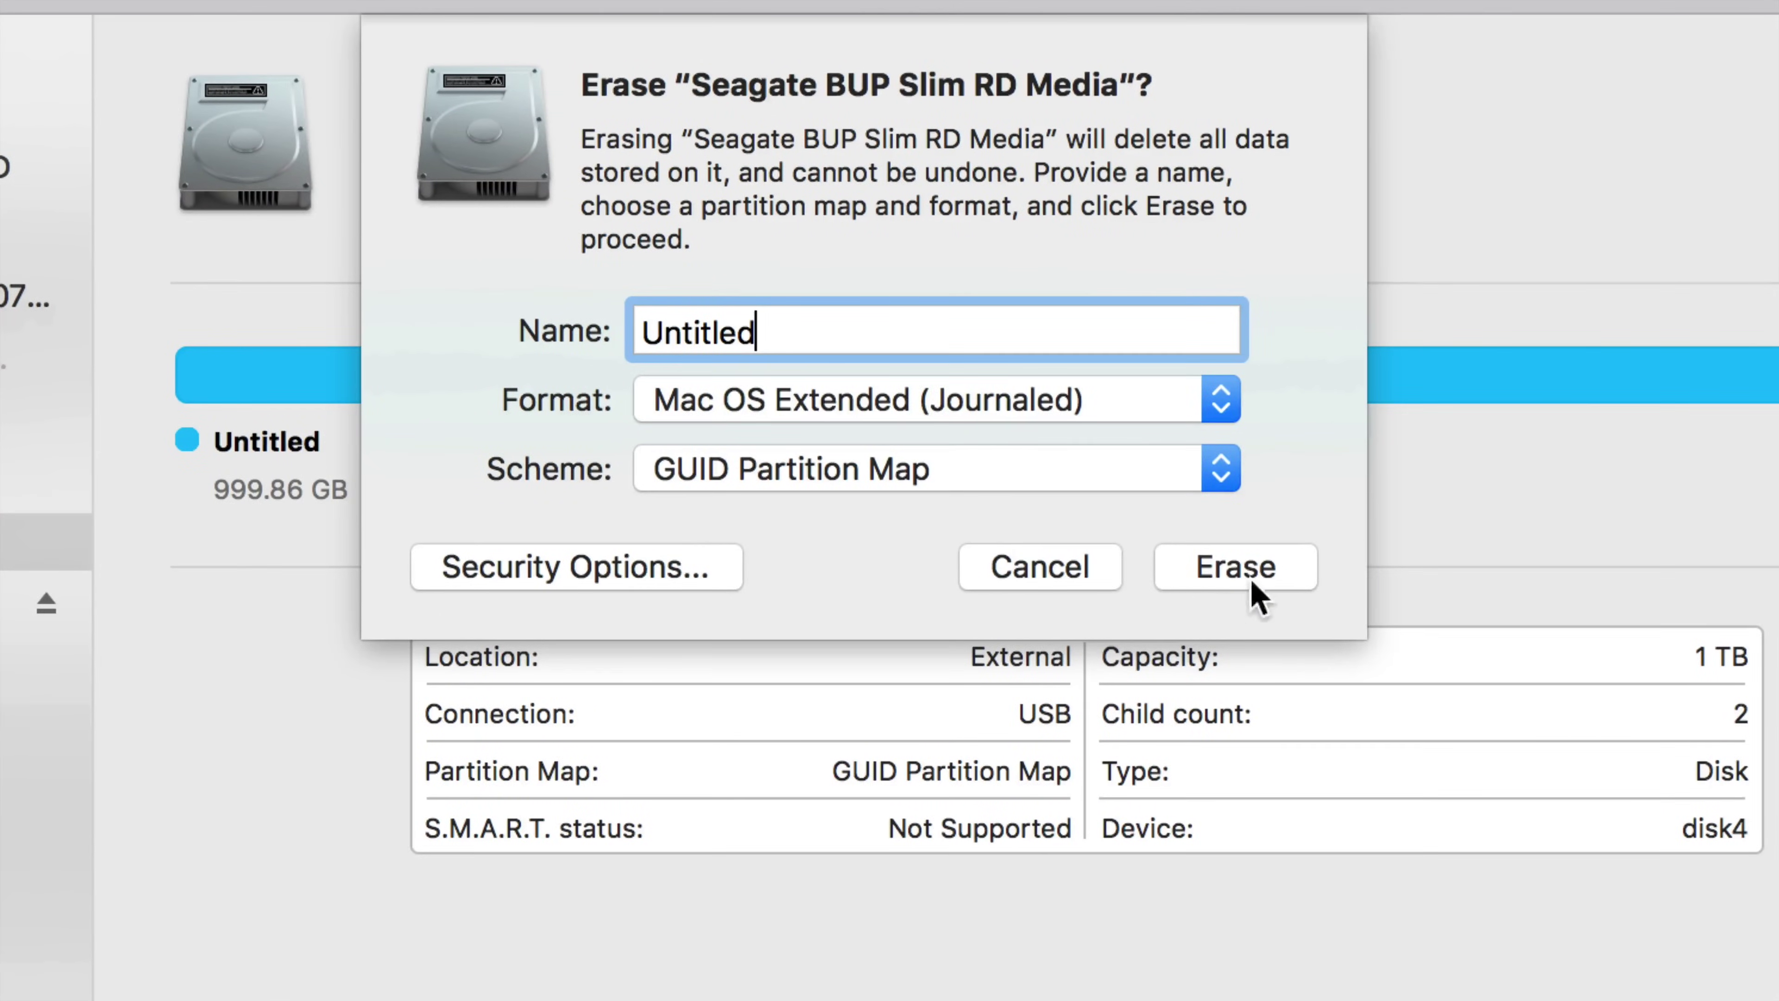
pyautogui.click(766, 421)
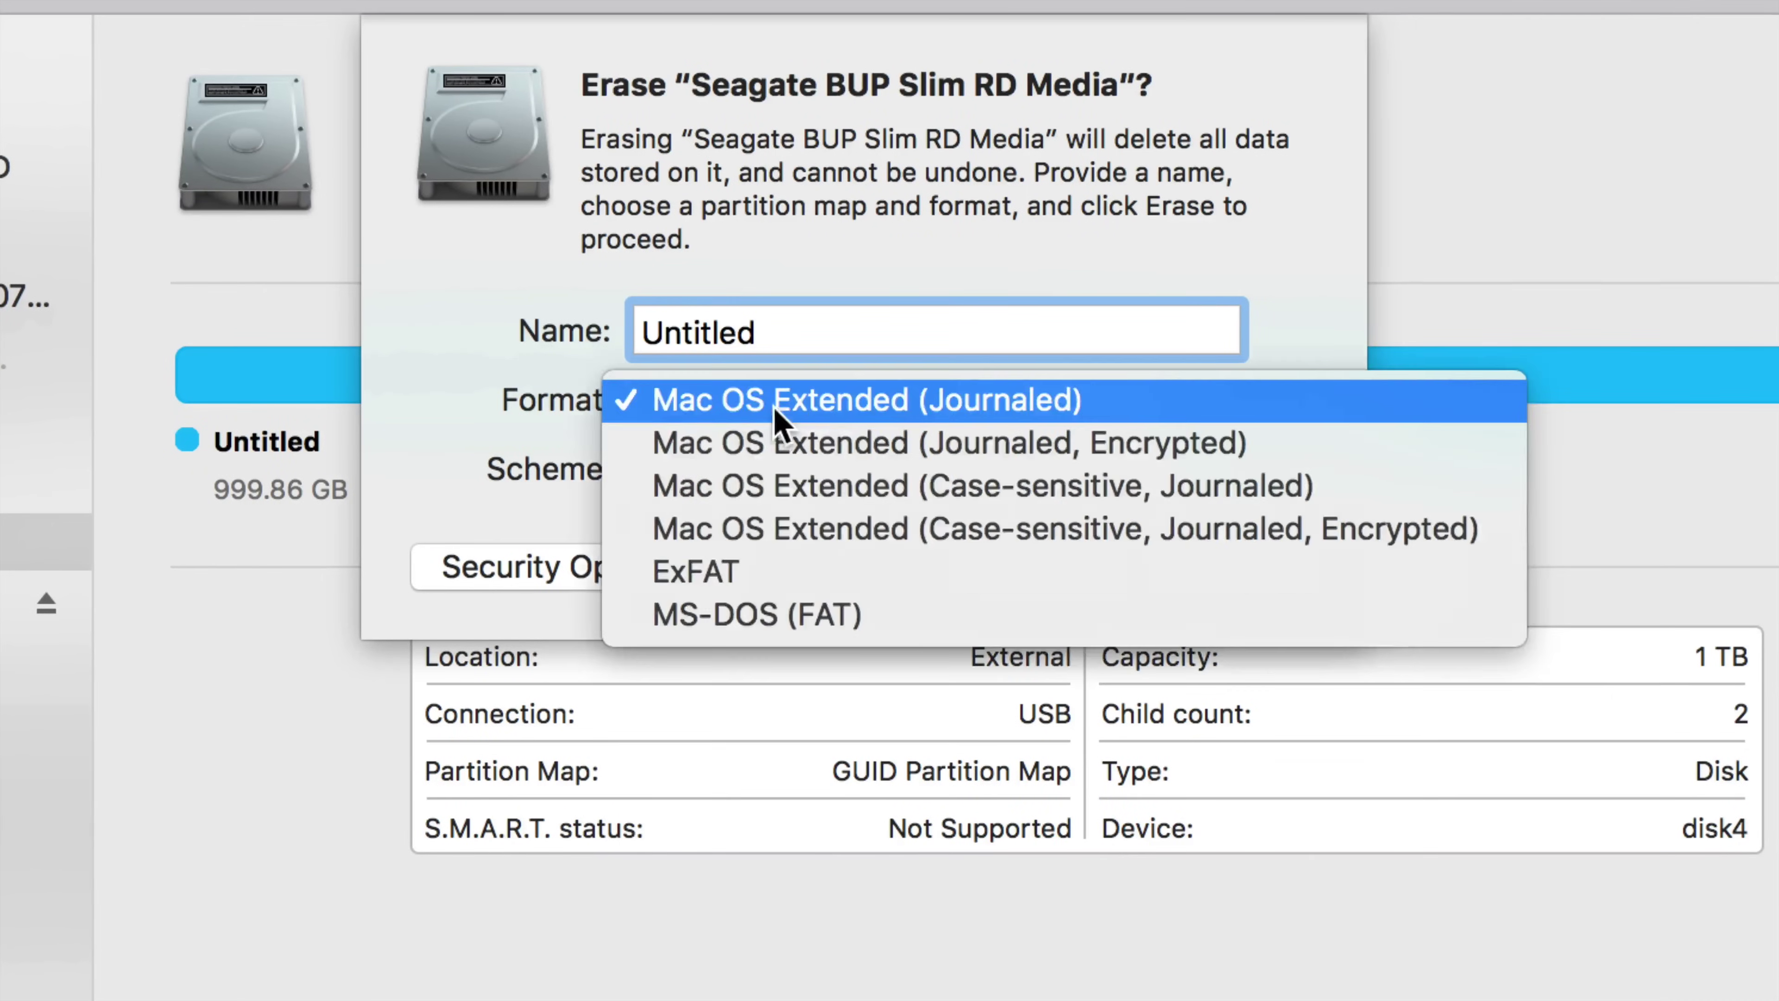
pyautogui.click(768, 404)
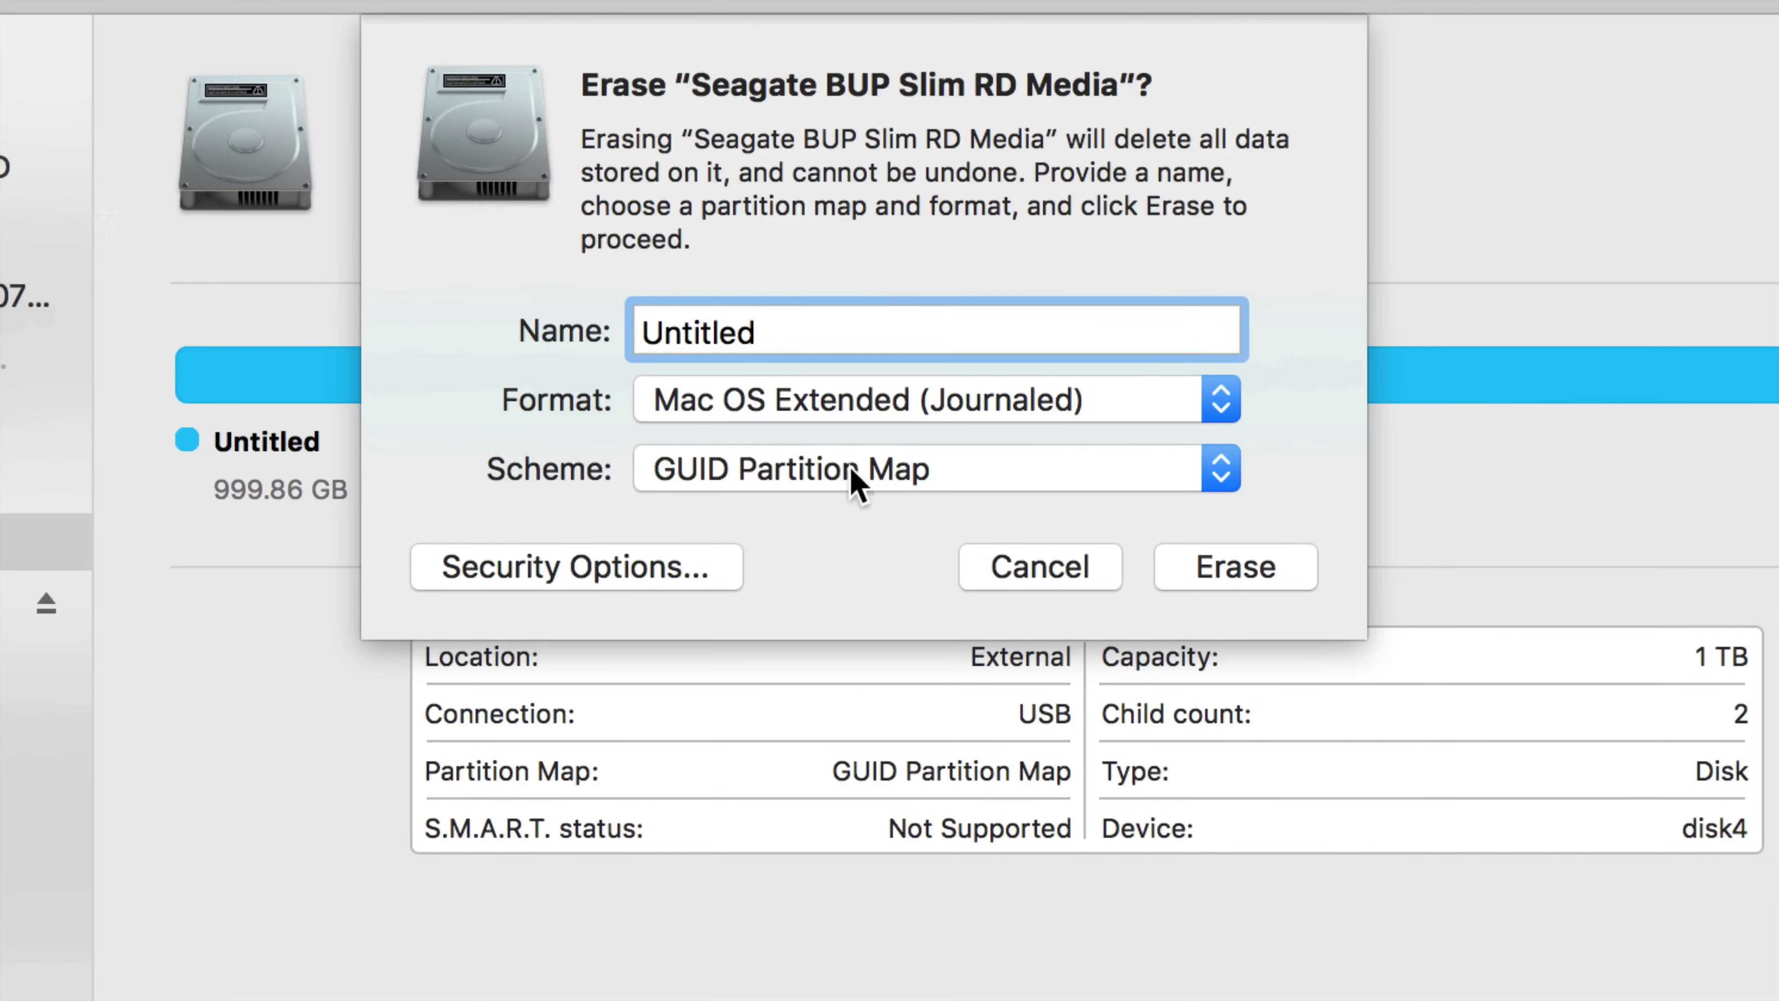
# Try to erase the Seagate drive as Untitled in ExFAT format with GUID Partition Map, check the process details and close the report.
pyautogui.click(812, 405)
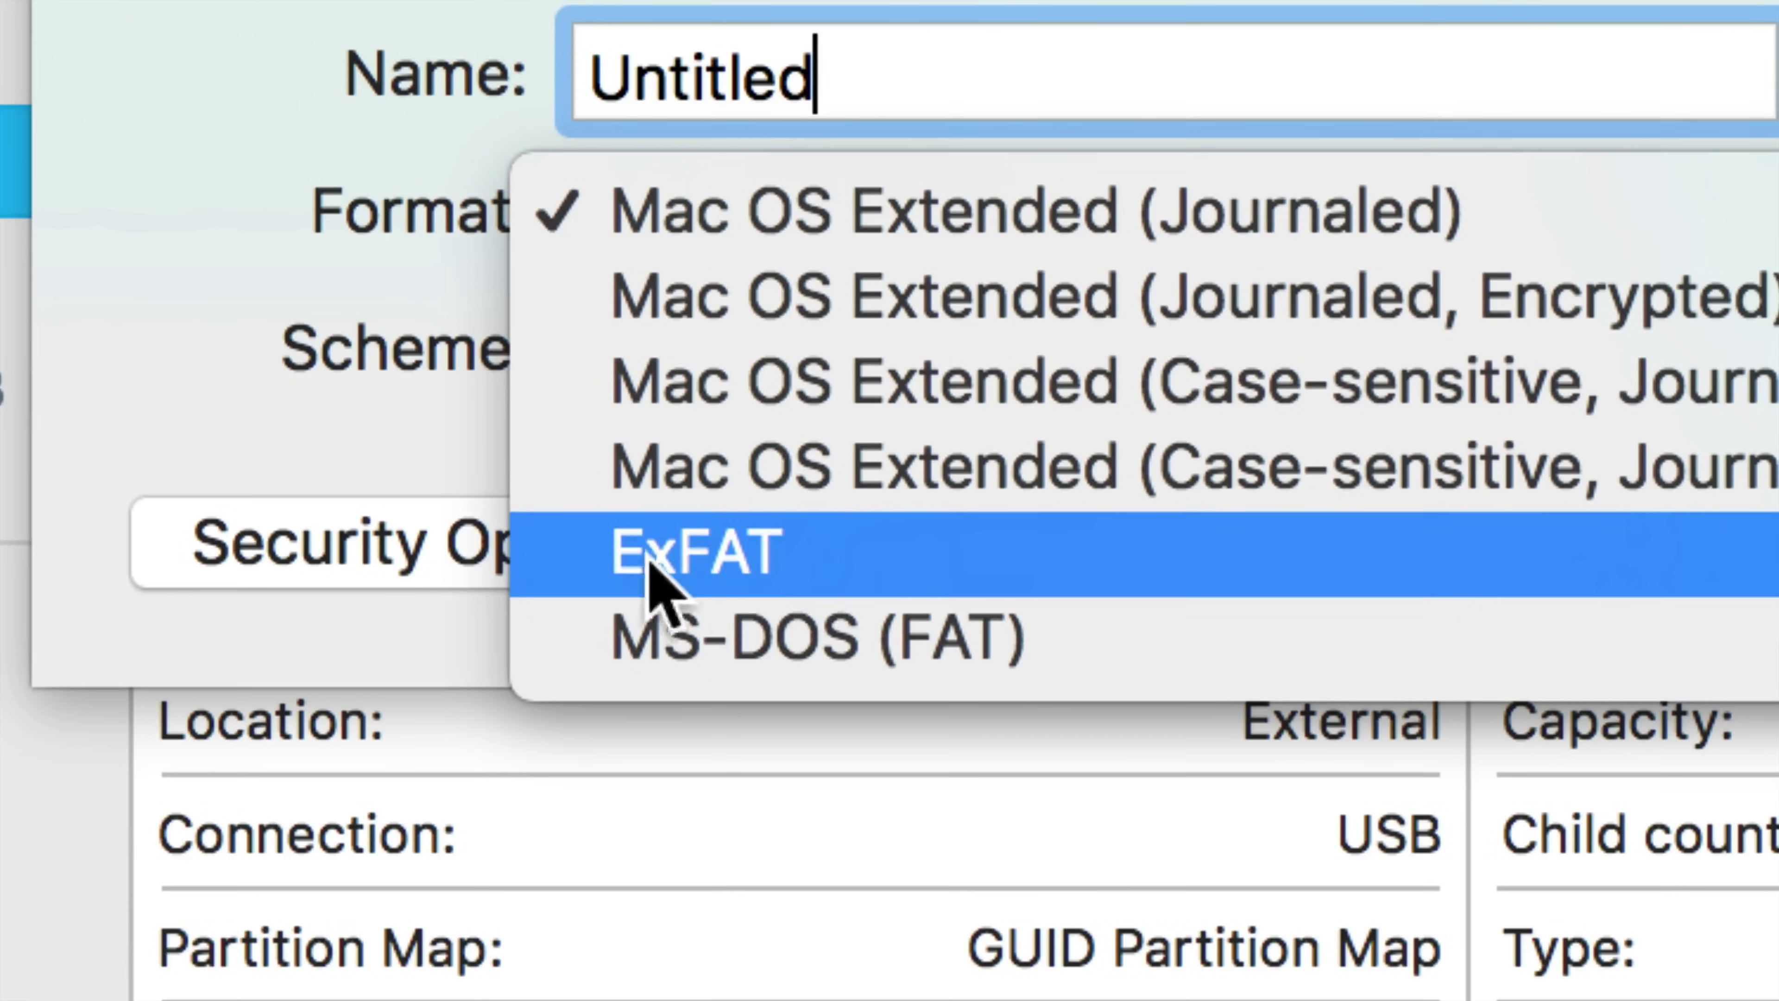
pyautogui.click(746, 560)
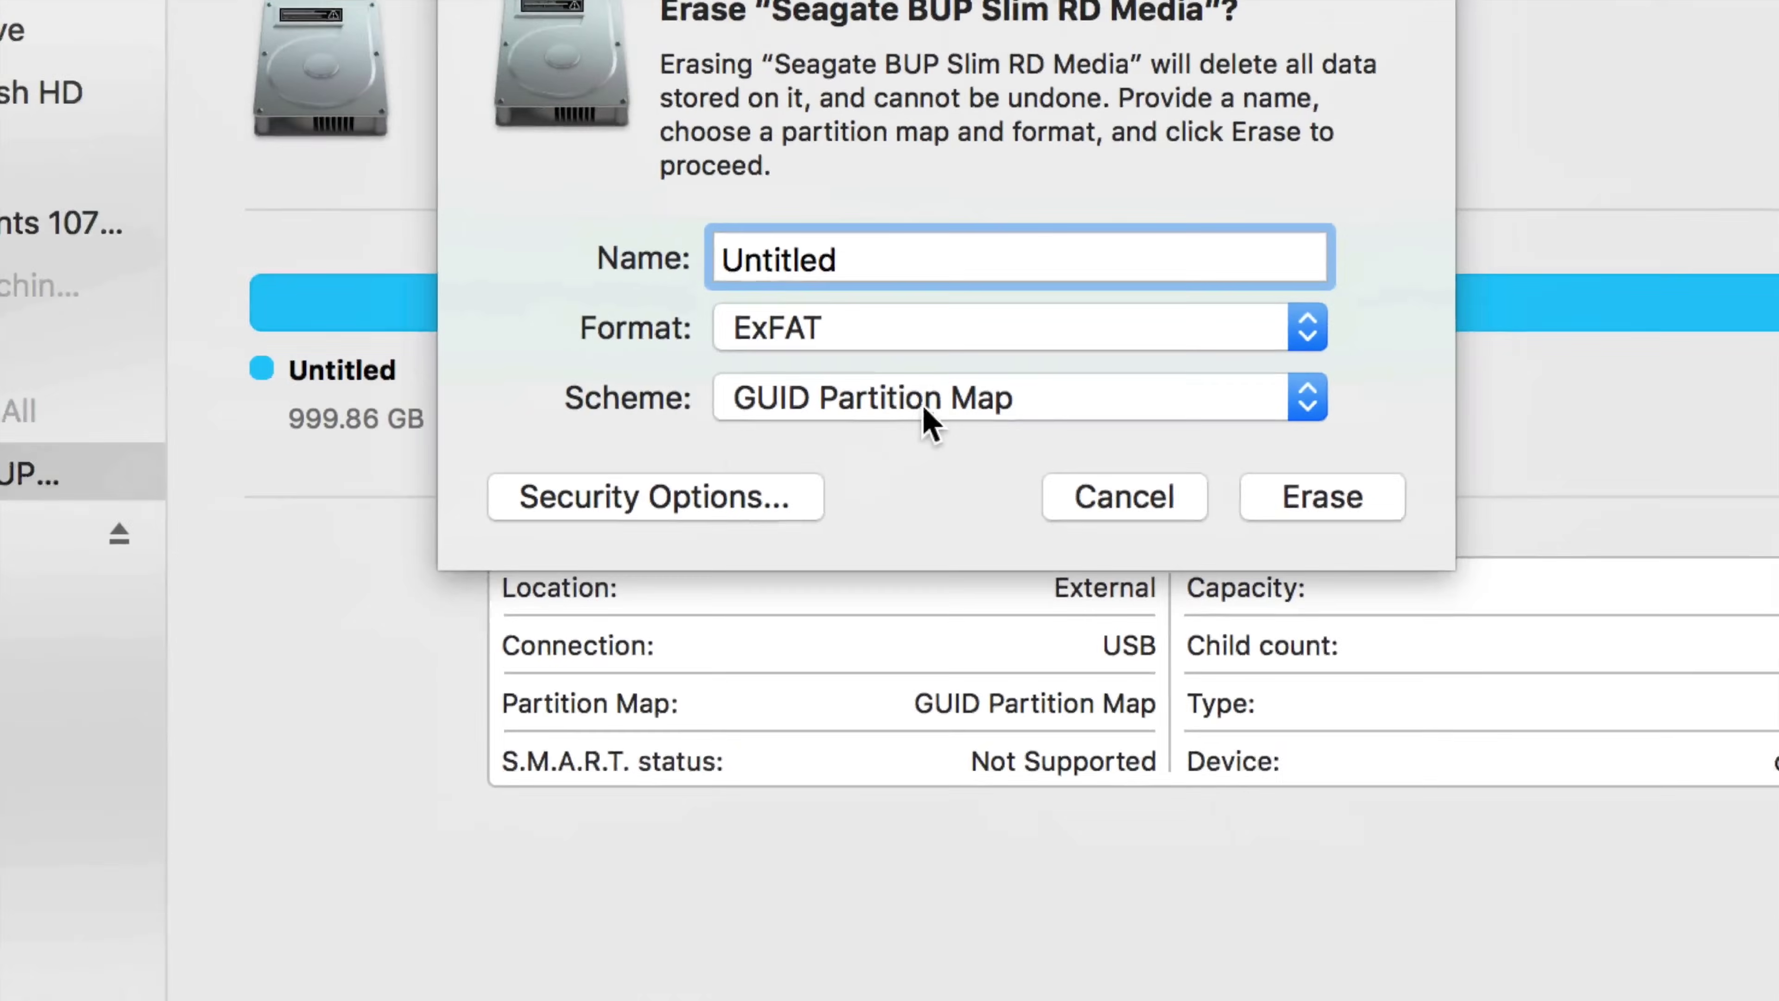
pyautogui.click(879, 378)
pyautogui.click(1025, 390)
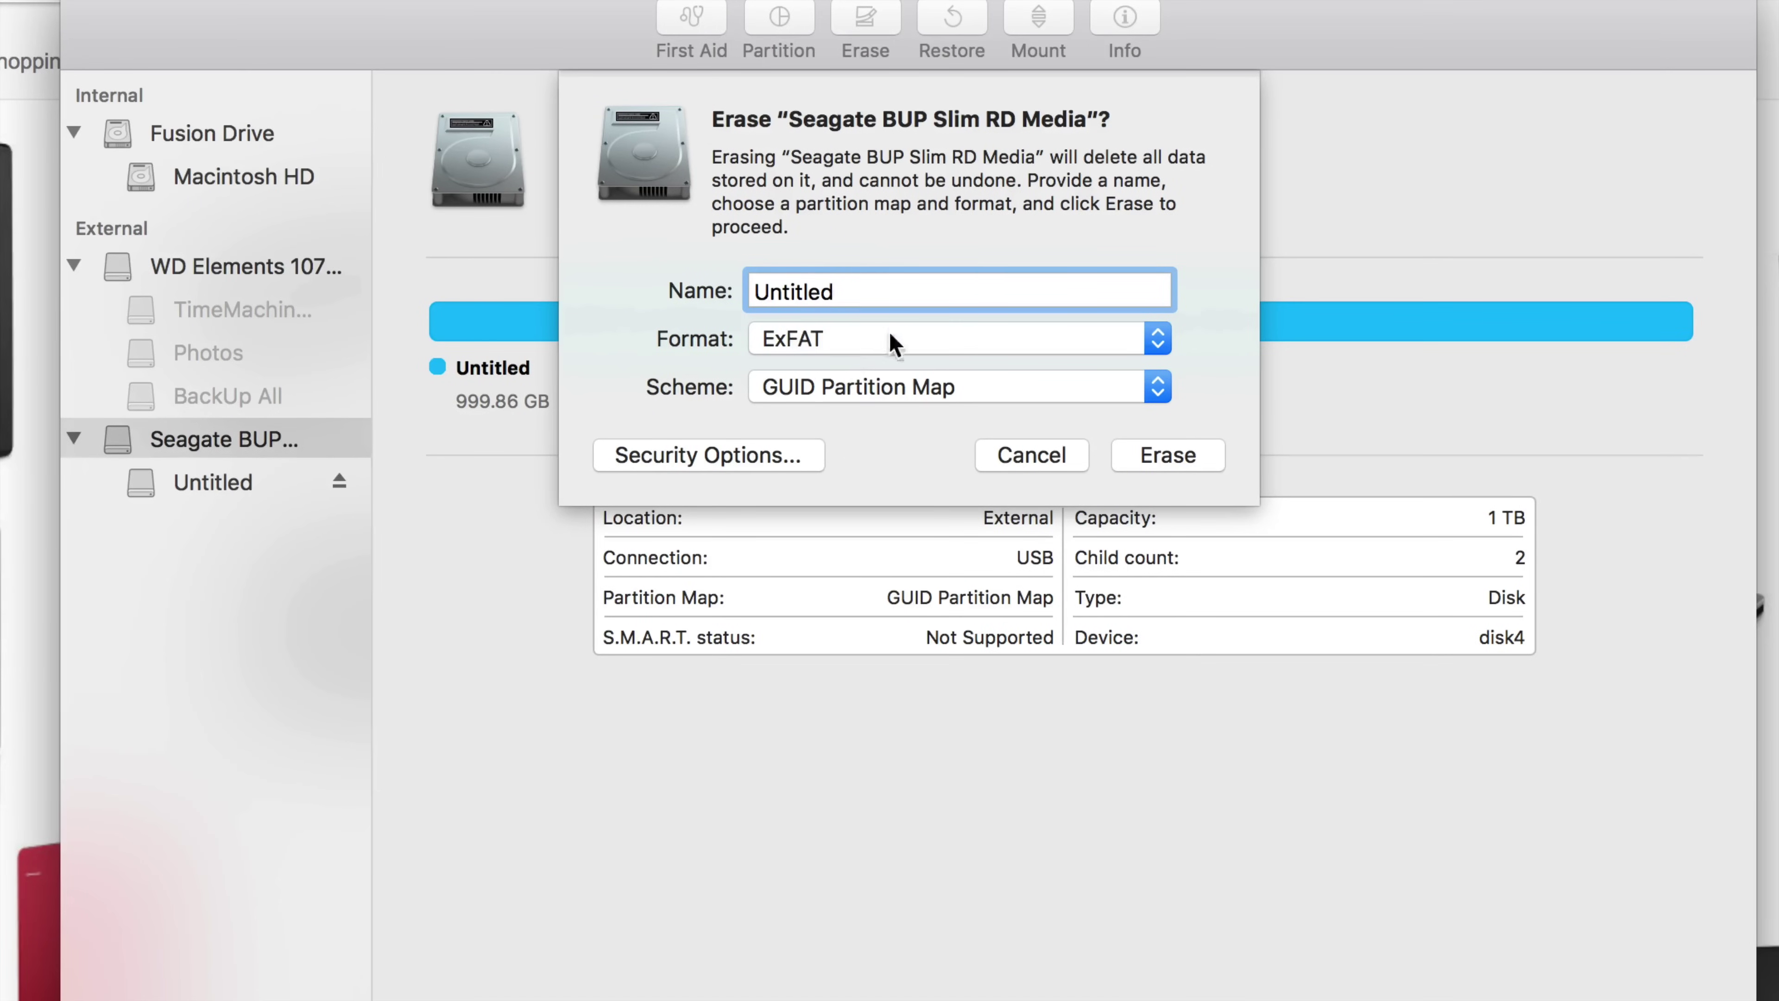
pyautogui.doubleClick(849, 294)
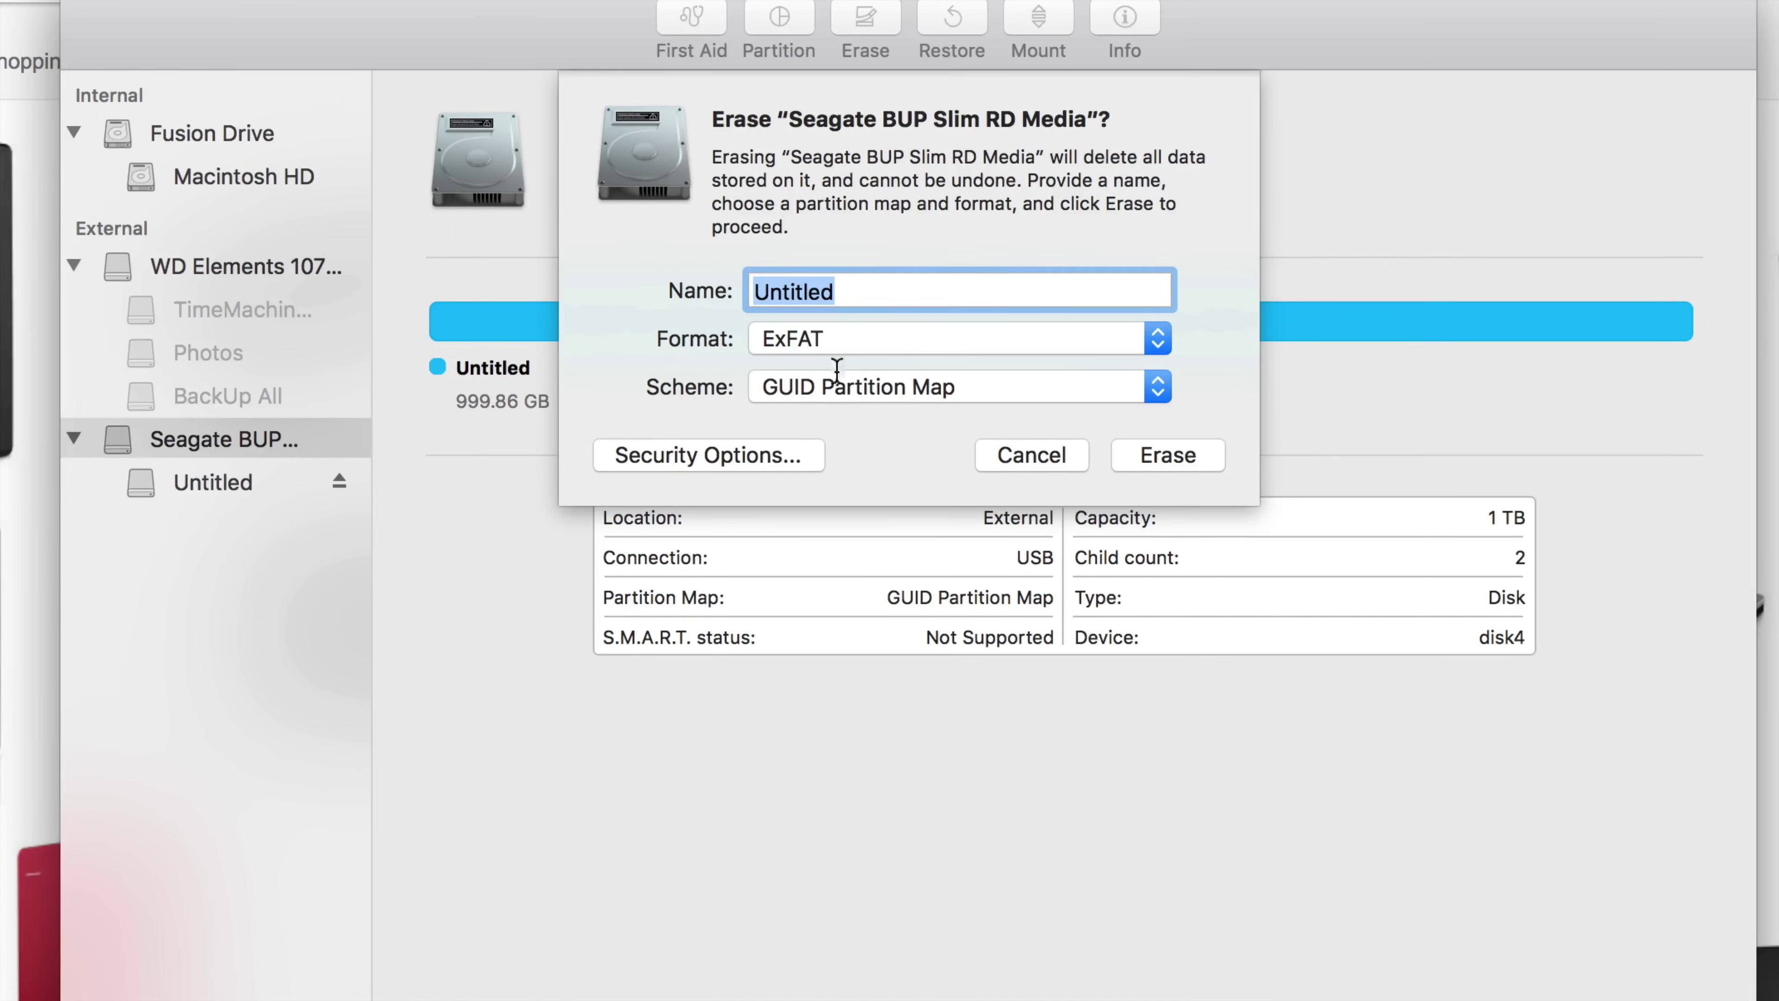
pyautogui.click(1199, 455)
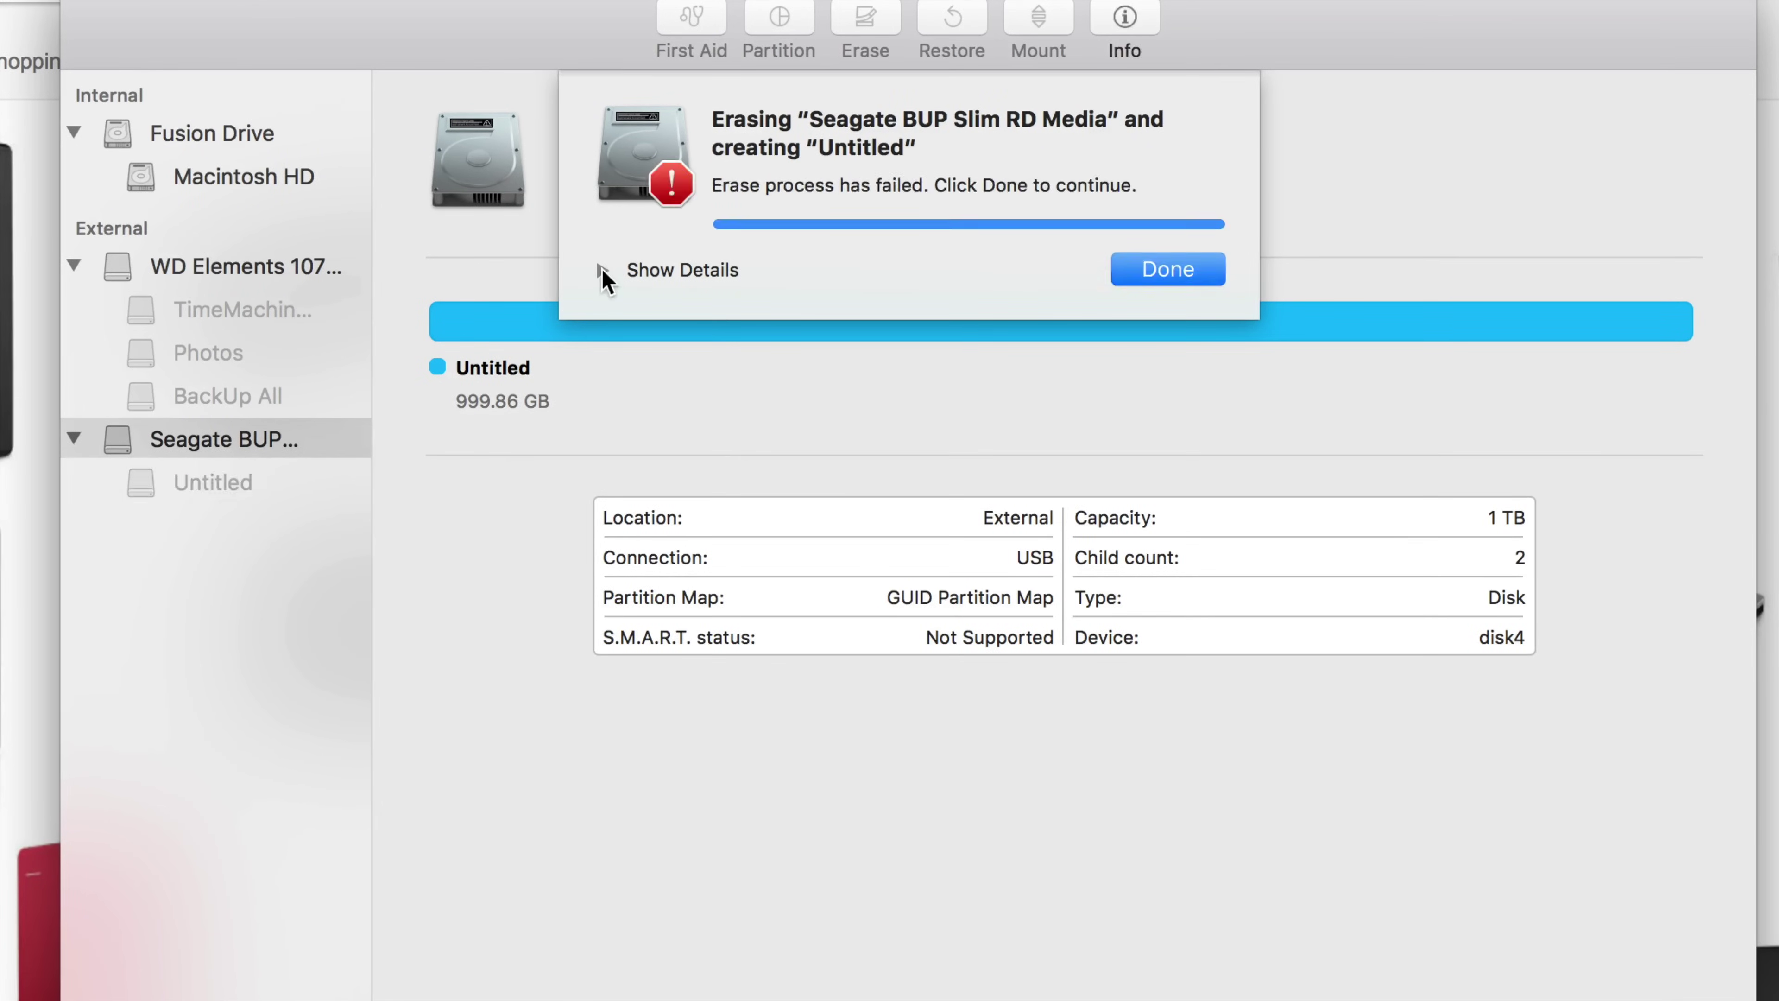
pyautogui.click(683, 270)
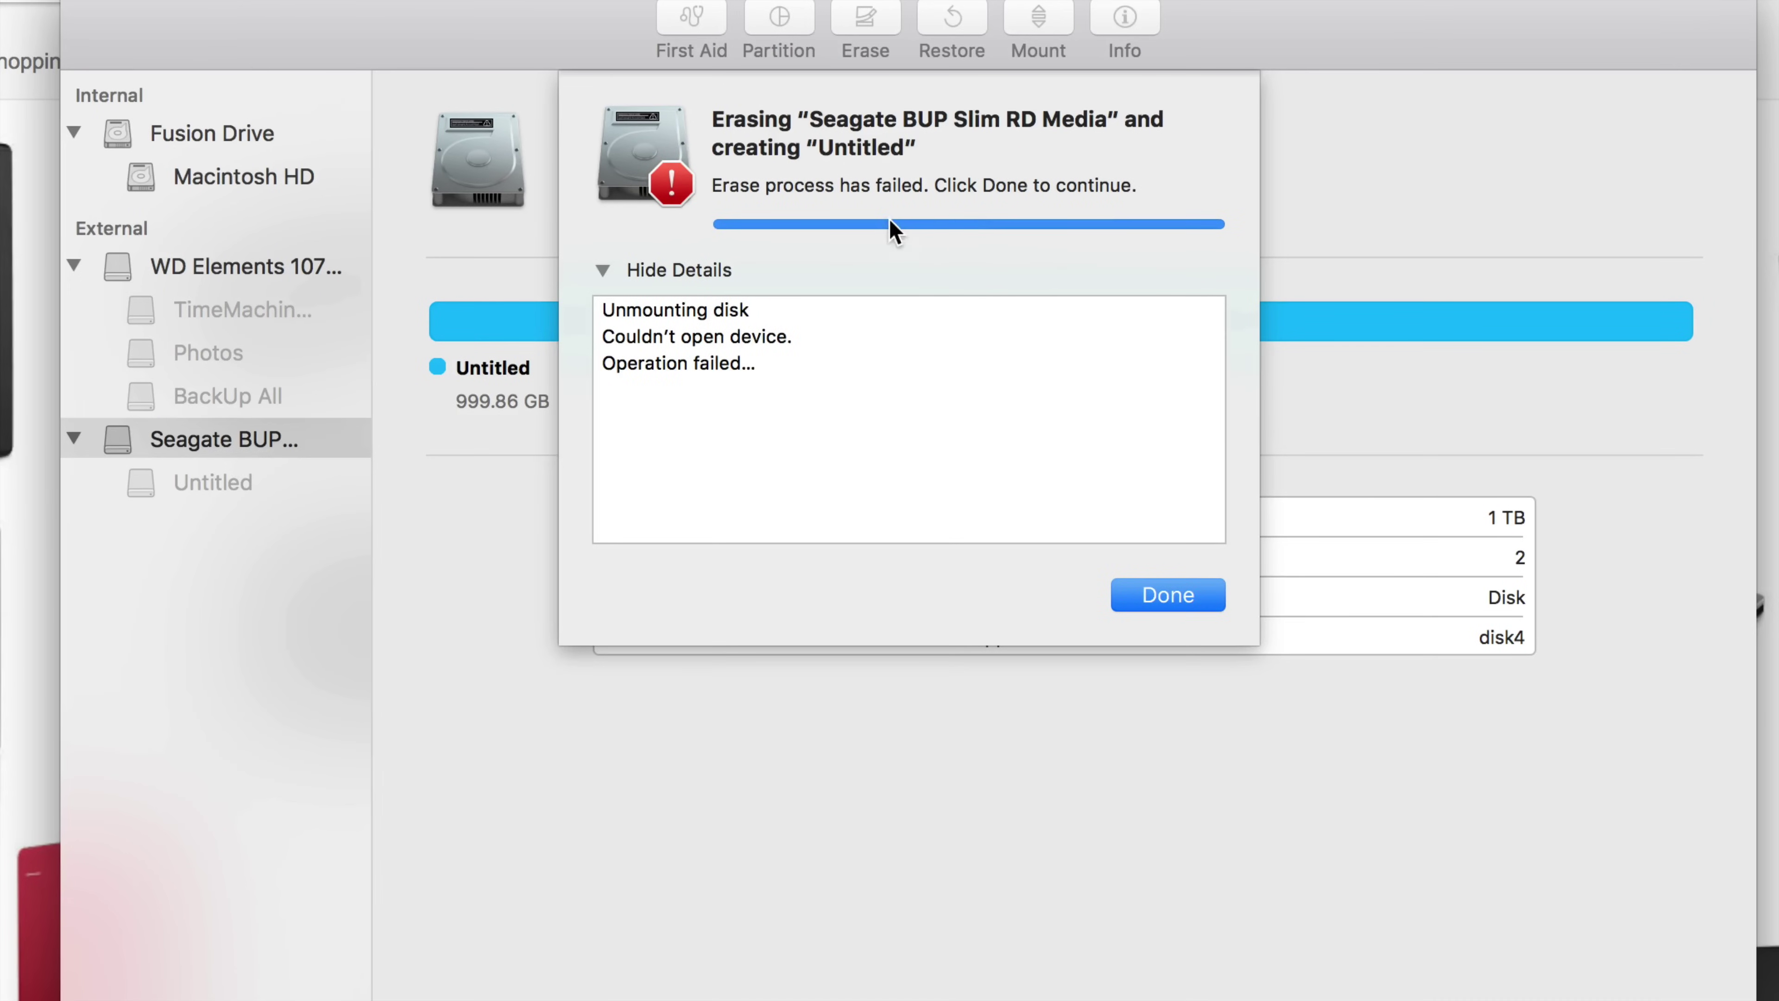
pyautogui.click(1191, 603)
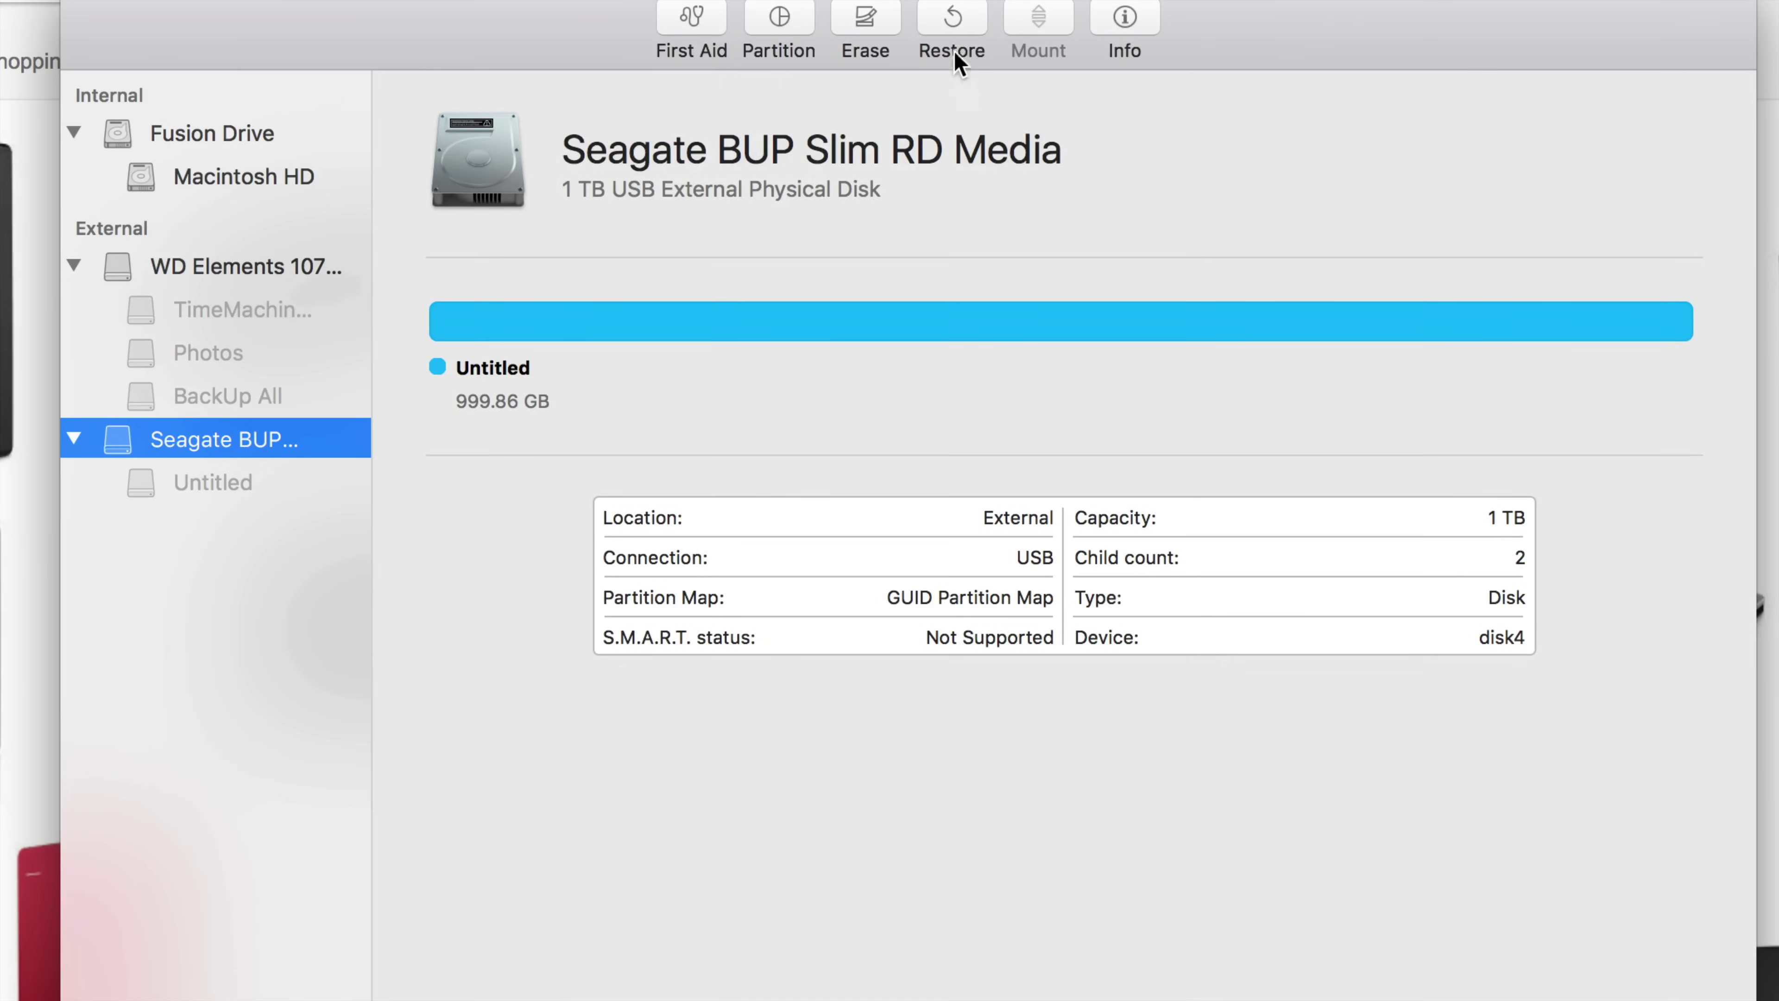
# Erase the Seagate drive as Untitled, using the ExFAT format and the GUID Partition Map scheme.
pyautogui.click(882, 31)
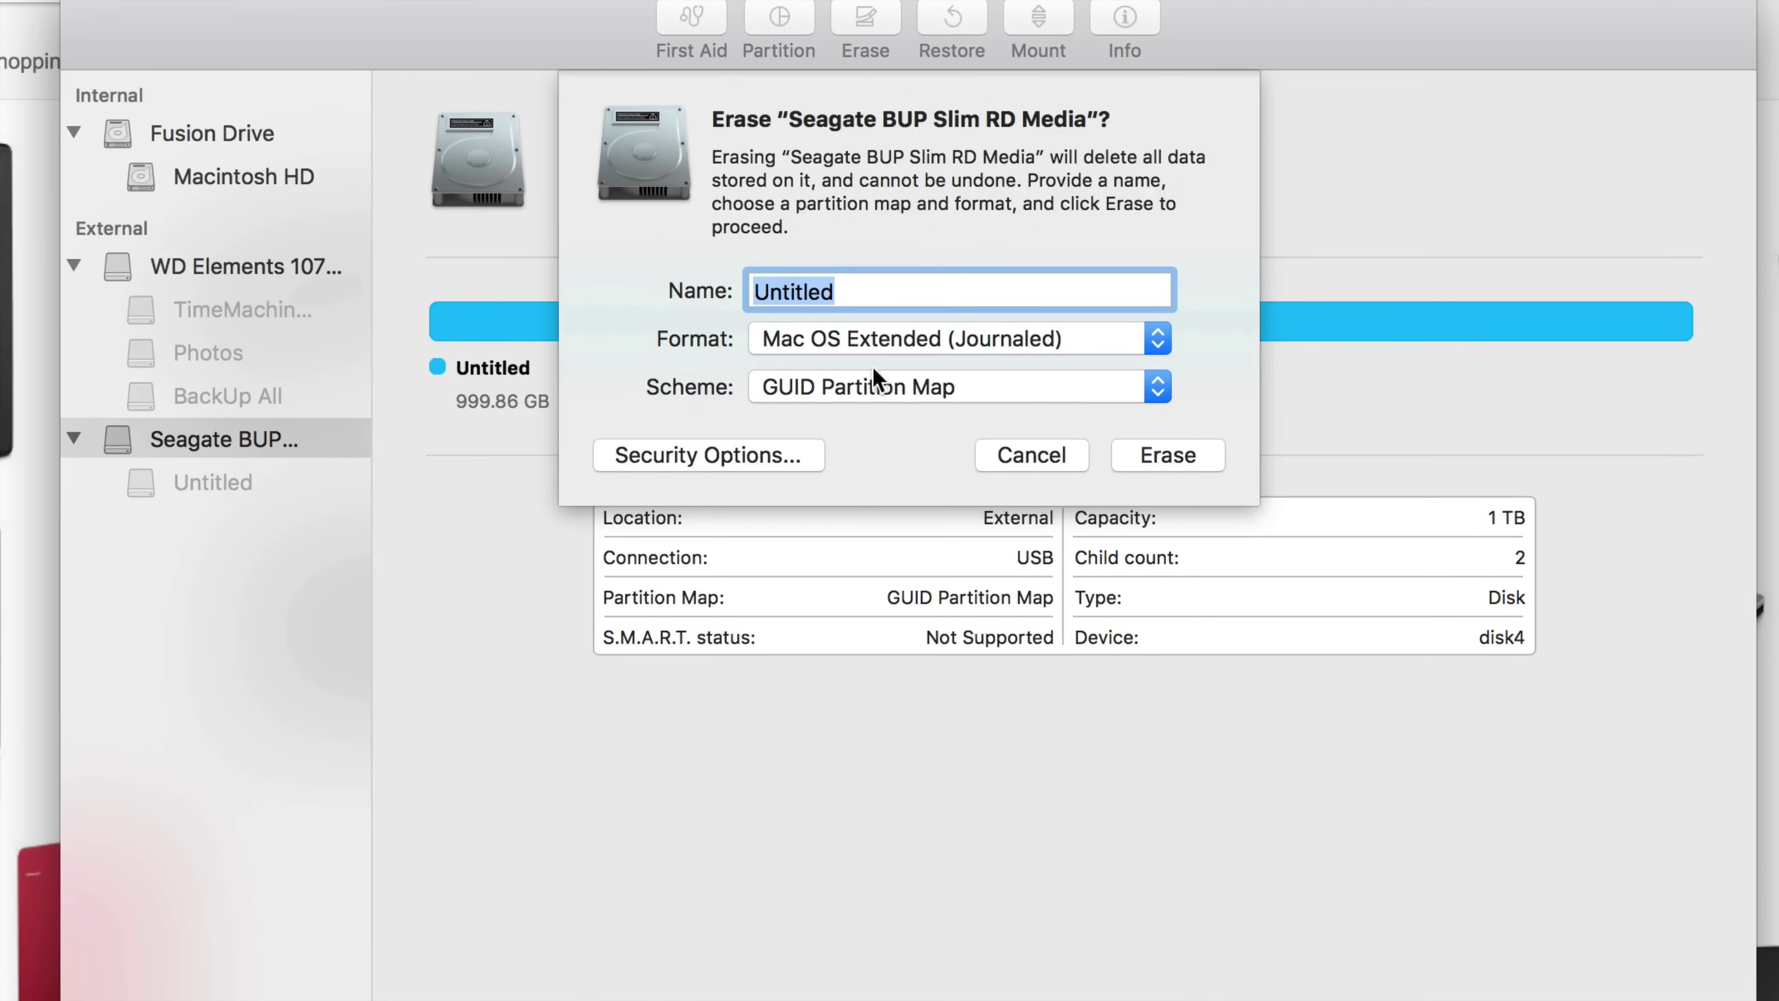
pyautogui.click(885, 340)
pyautogui.click(868, 340)
pyautogui.click(914, 340)
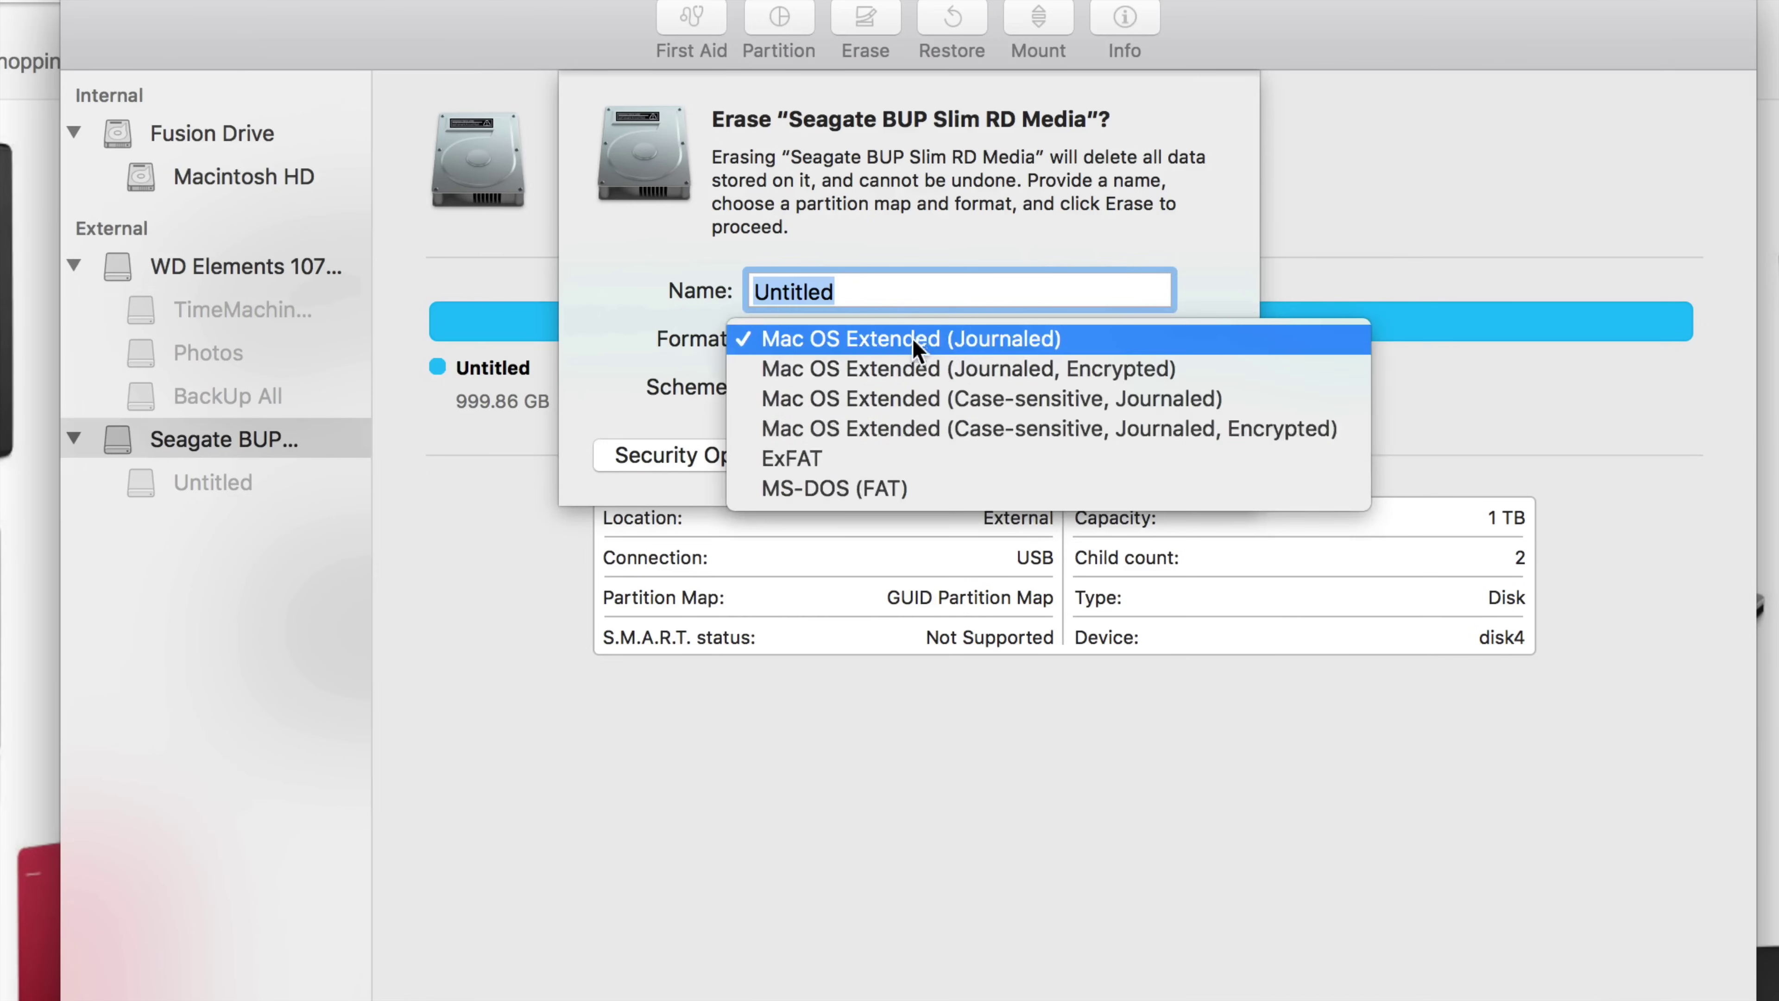
pyautogui.click(842, 458)
pyautogui.click(851, 396)
pyautogui.click(851, 391)
pyautogui.click(1164, 457)
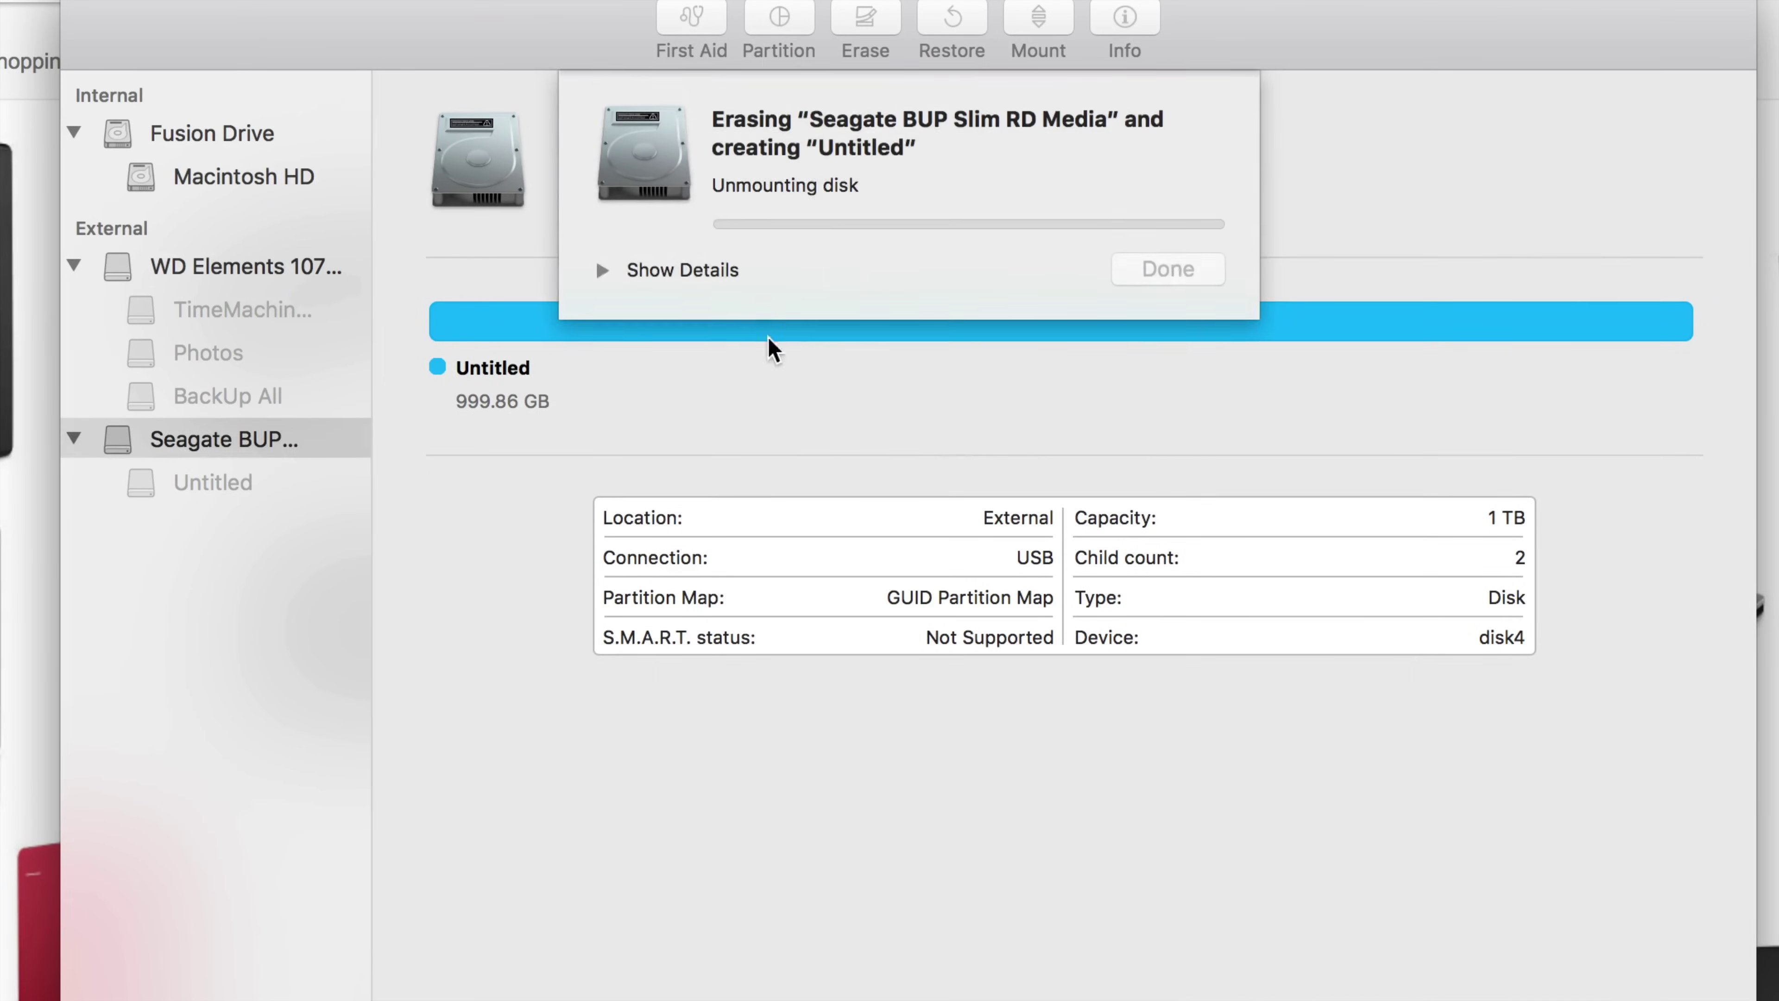
# Read through the detailed log of the erase process from its beginning and close the report.
pyautogui.click(602, 270)
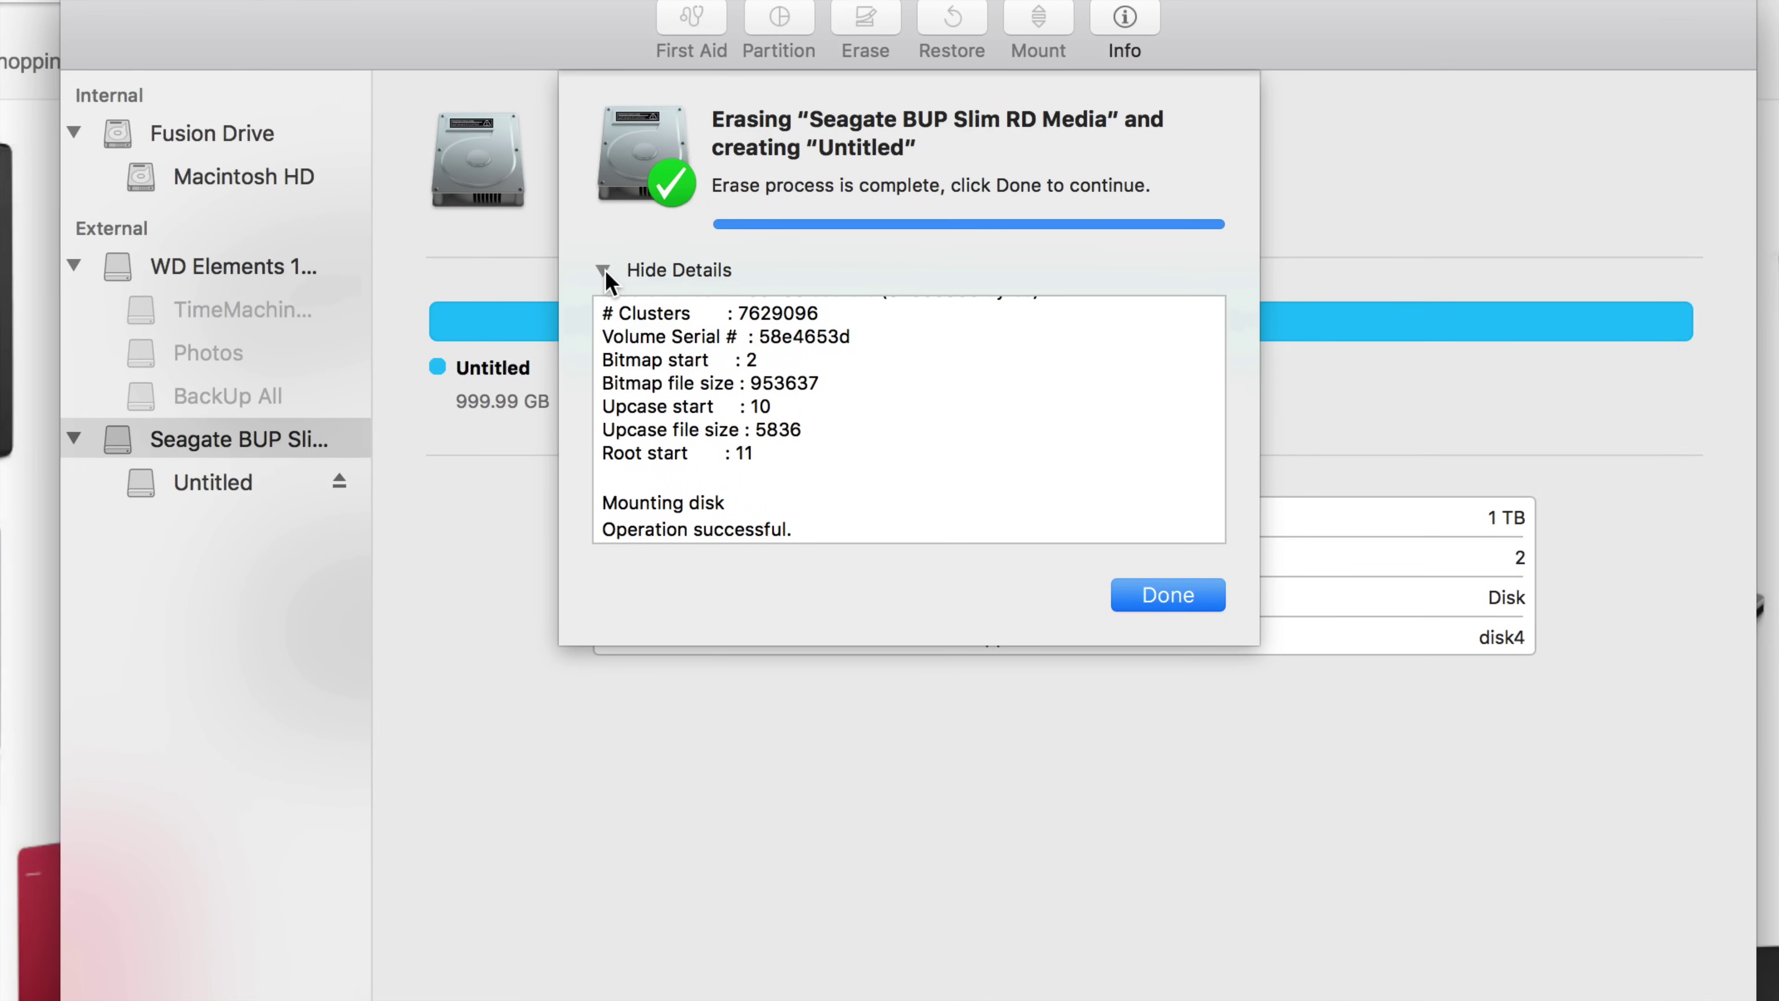
pyautogui.scroll(5, 791, 384)
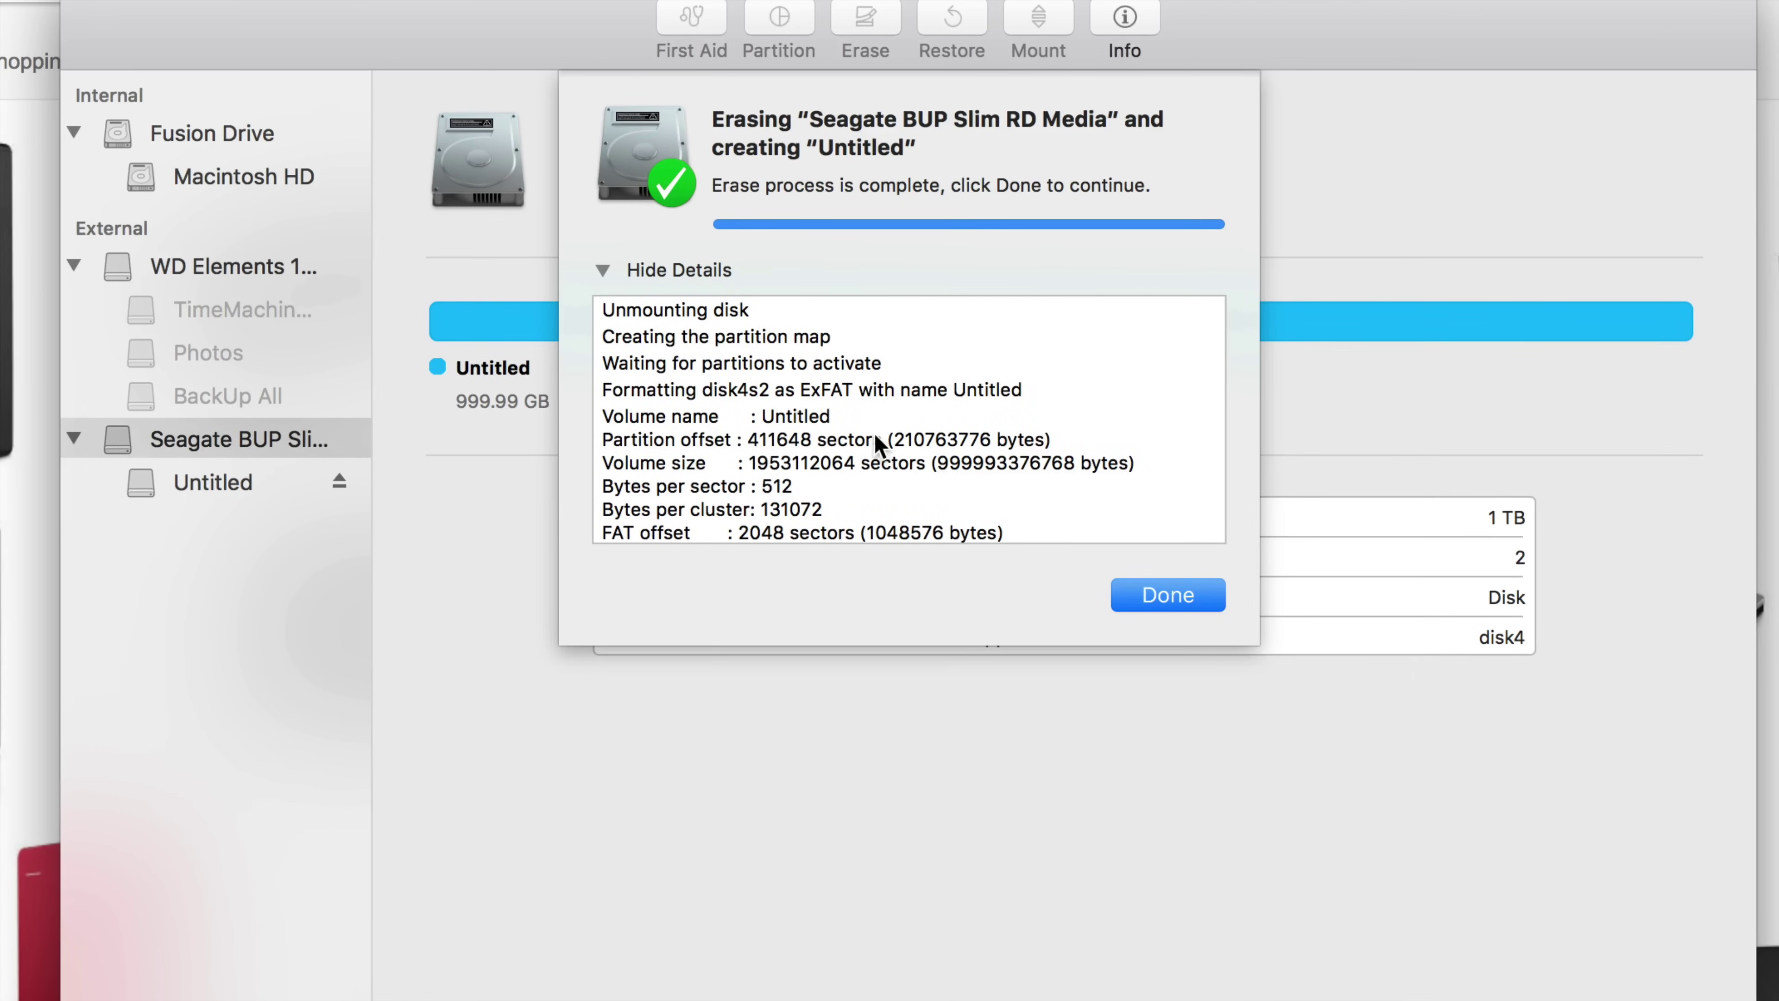
pyautogui.click(1163, 599)
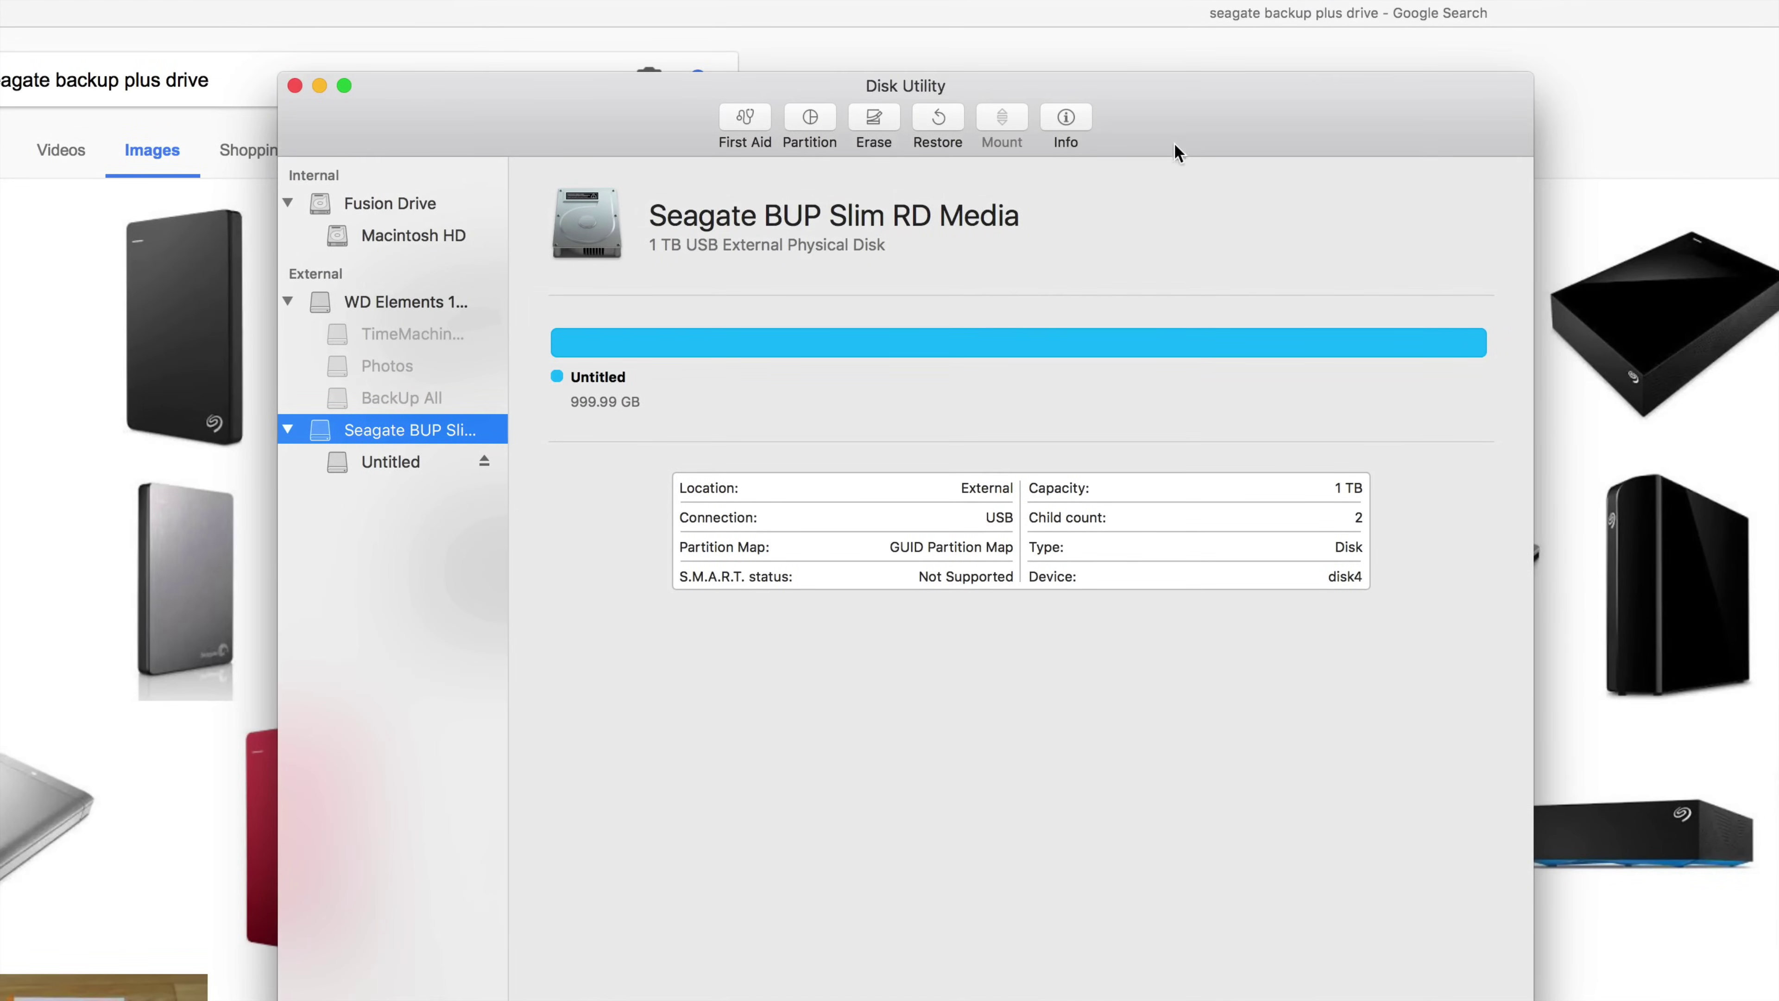
# Show the desktop, open the Untitled drive in Finder and enlarge its window to fill most of the screen.
pyautogui.moveTo(1179, 128); pyautogui.dragTo(1155, 97)
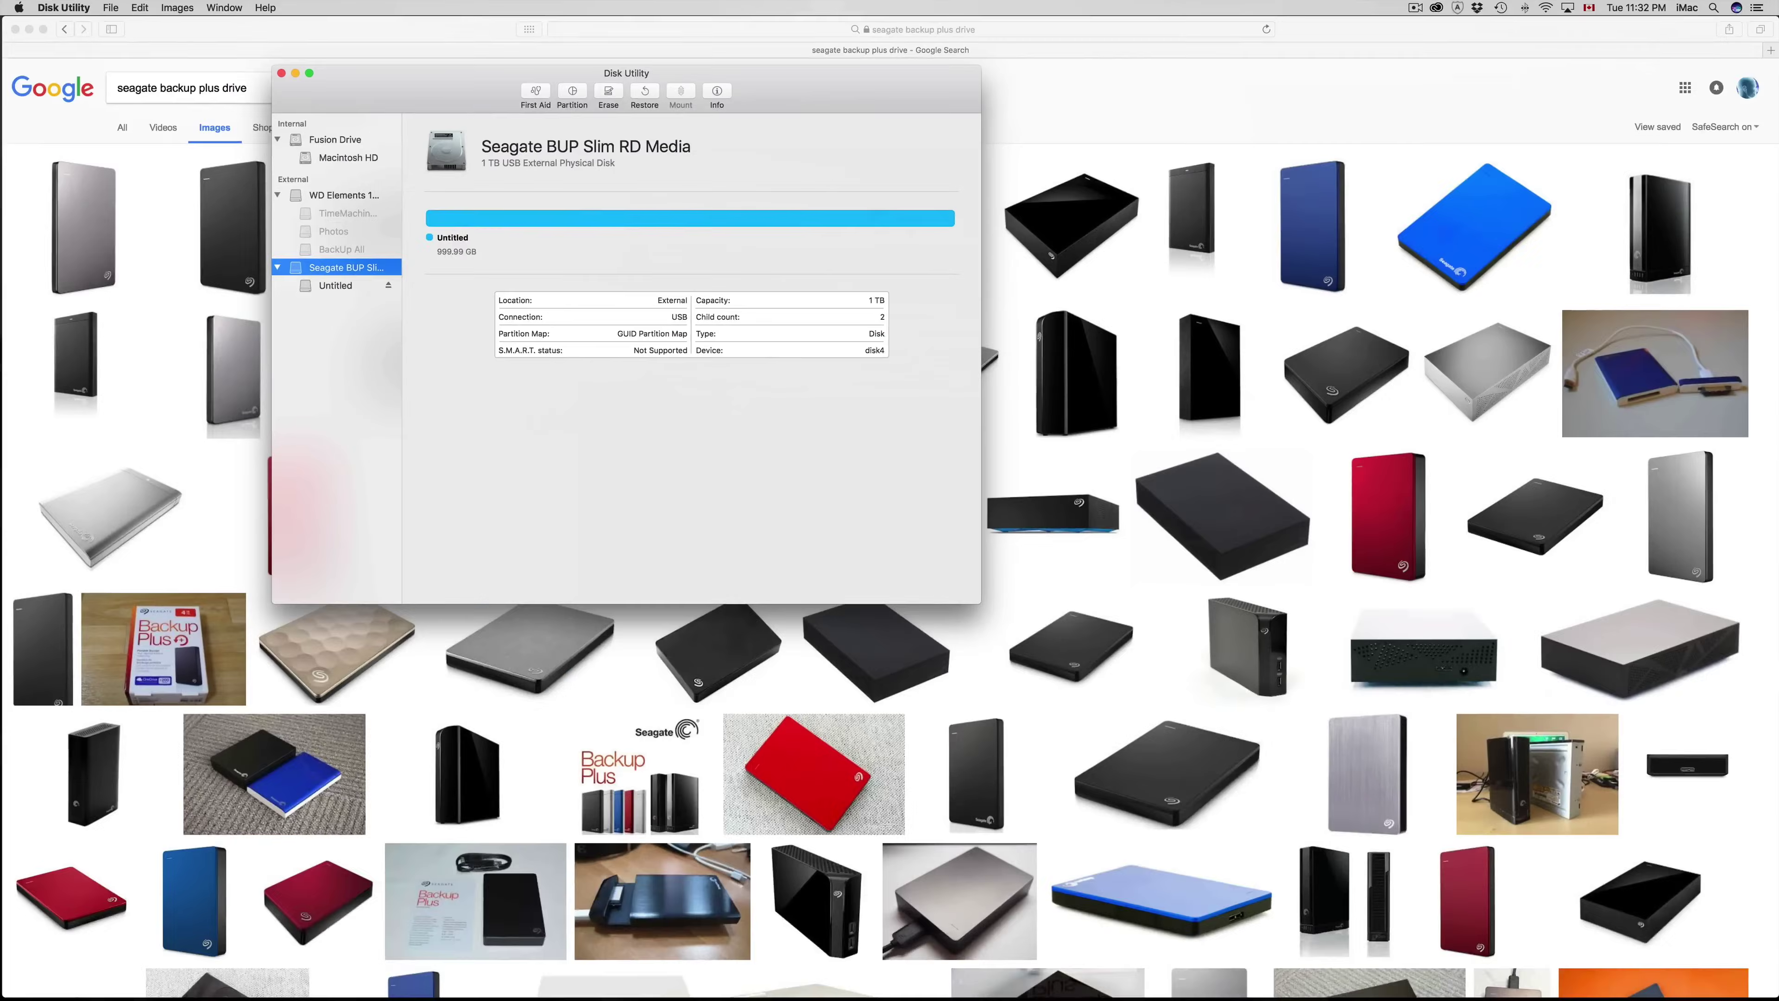
pyautogui.press('F11')
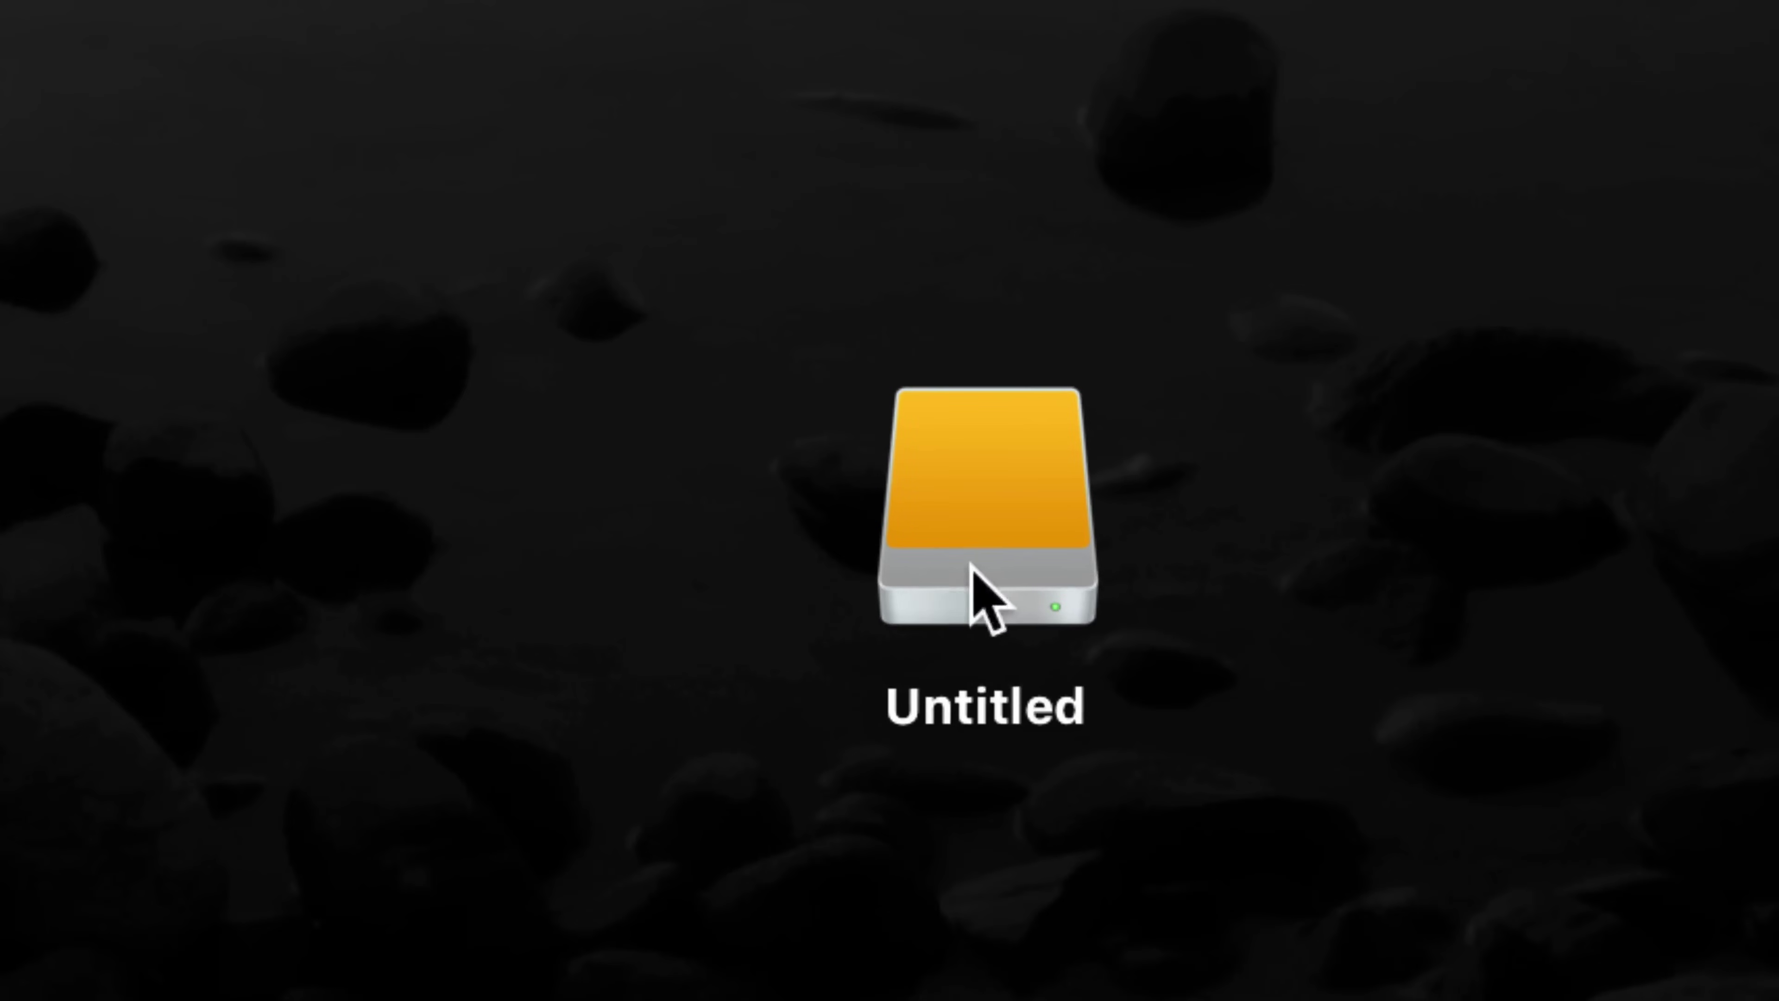
pyautogui.click(1027, 730)
pyautogui.doubleClick(993, 597)
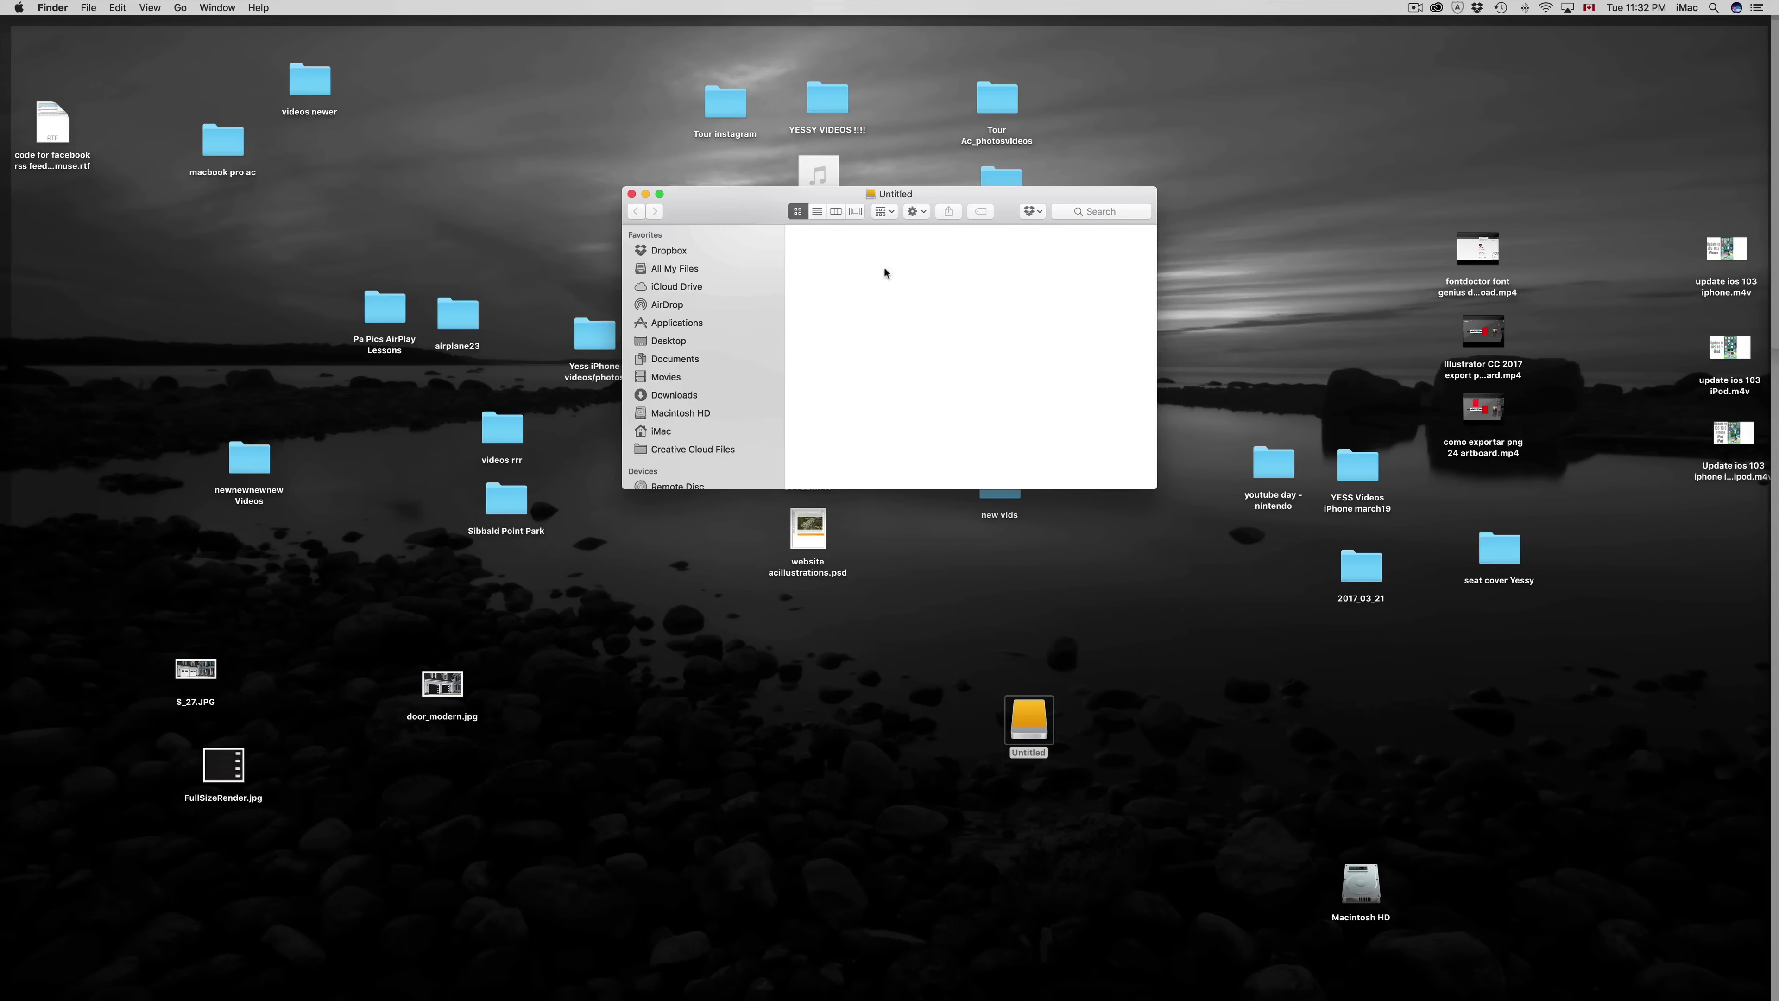
pyautogui.moveTo(640, 190); pyautogui.dragTo(244, 44)
pyautogui.moveTo(700, 321); pyautogui.dragTo(1573, 942)
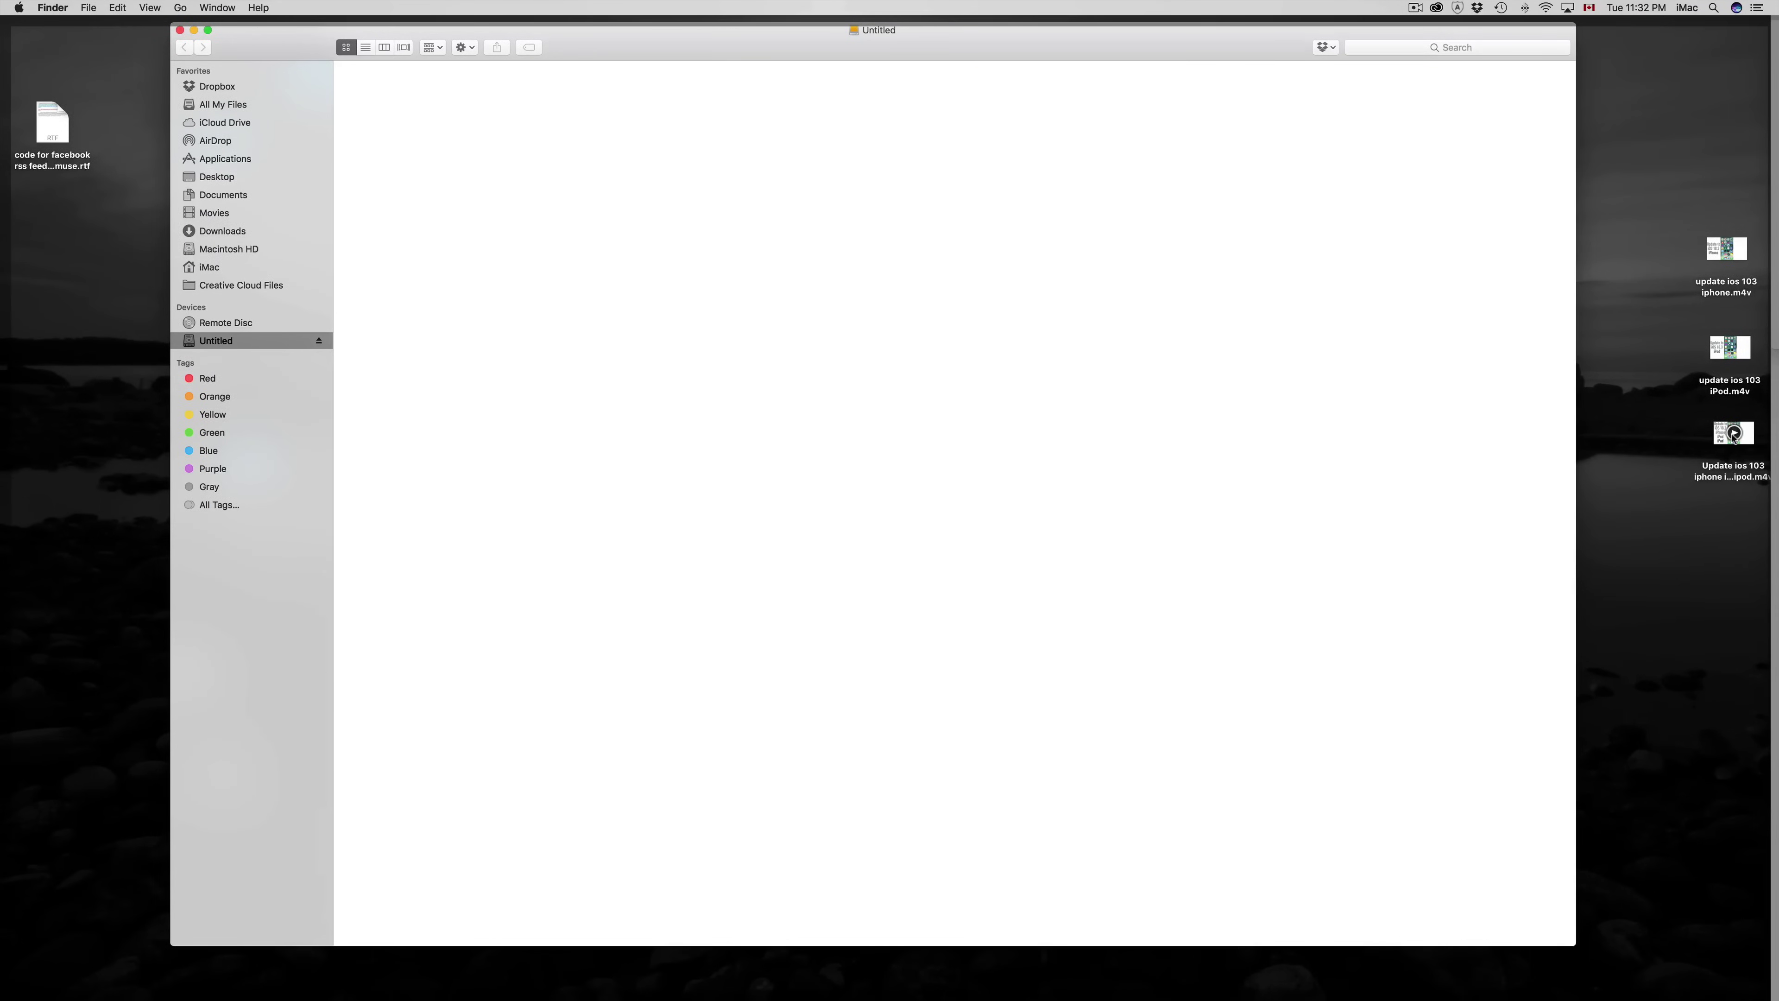
# Copy the combined iPhone and iPod "Update ios 103" video from the desktop to the Untitled drive and reposition the drive's window.
pyautogui.moveTo(1732, 434); pyautogui.dragTo(759, 210)
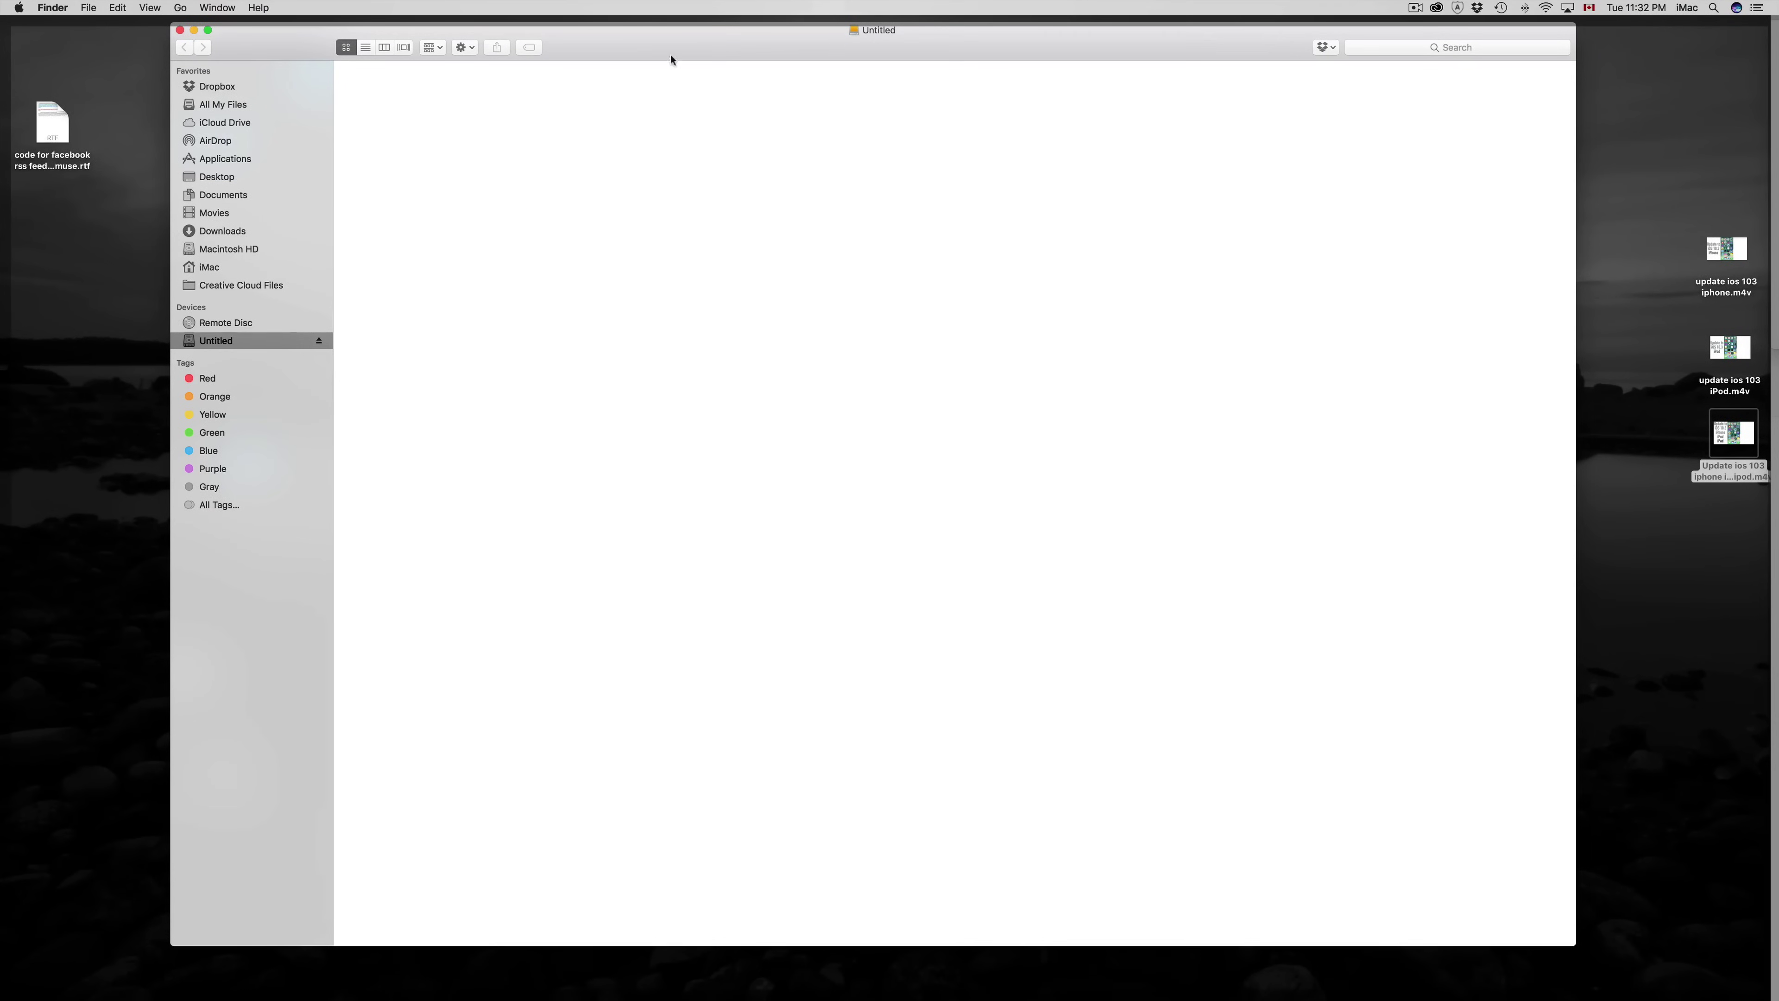
pyautogui.moveTo(671, 60); pyautogui.dragTo(611, 76)
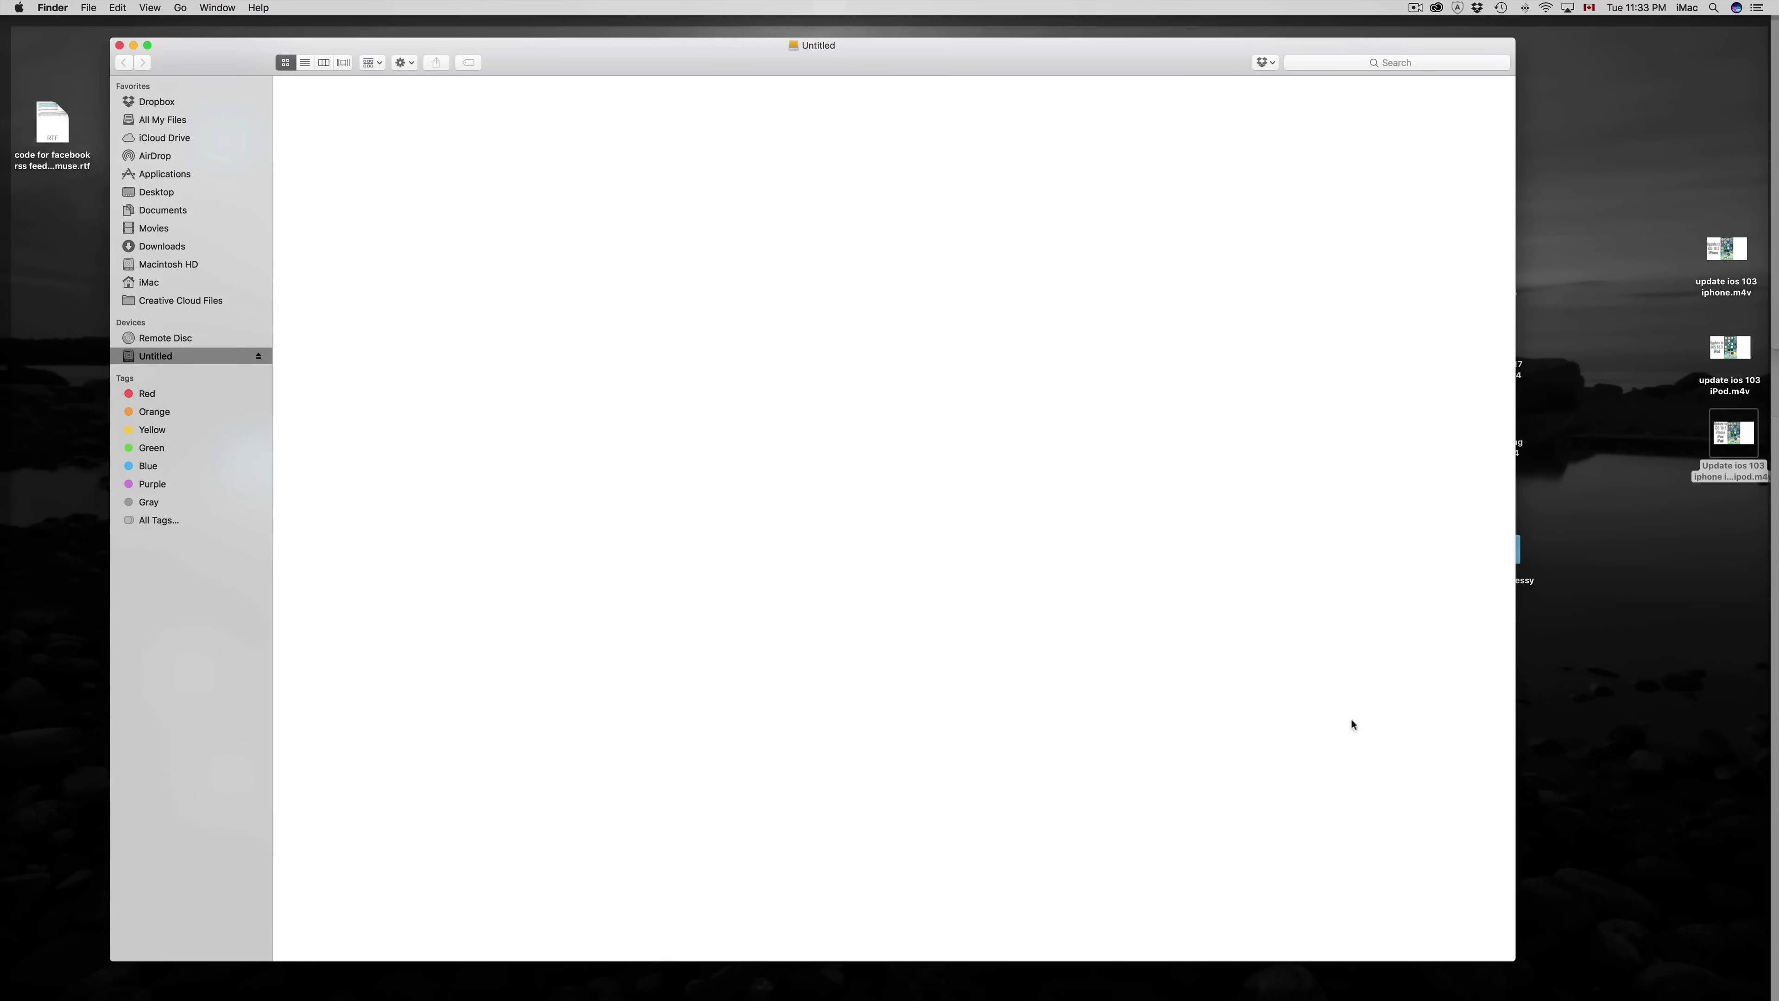
# Empty the Trash and confirm permanently erasing its items.
pyautogui.moveTo(1540, 981)
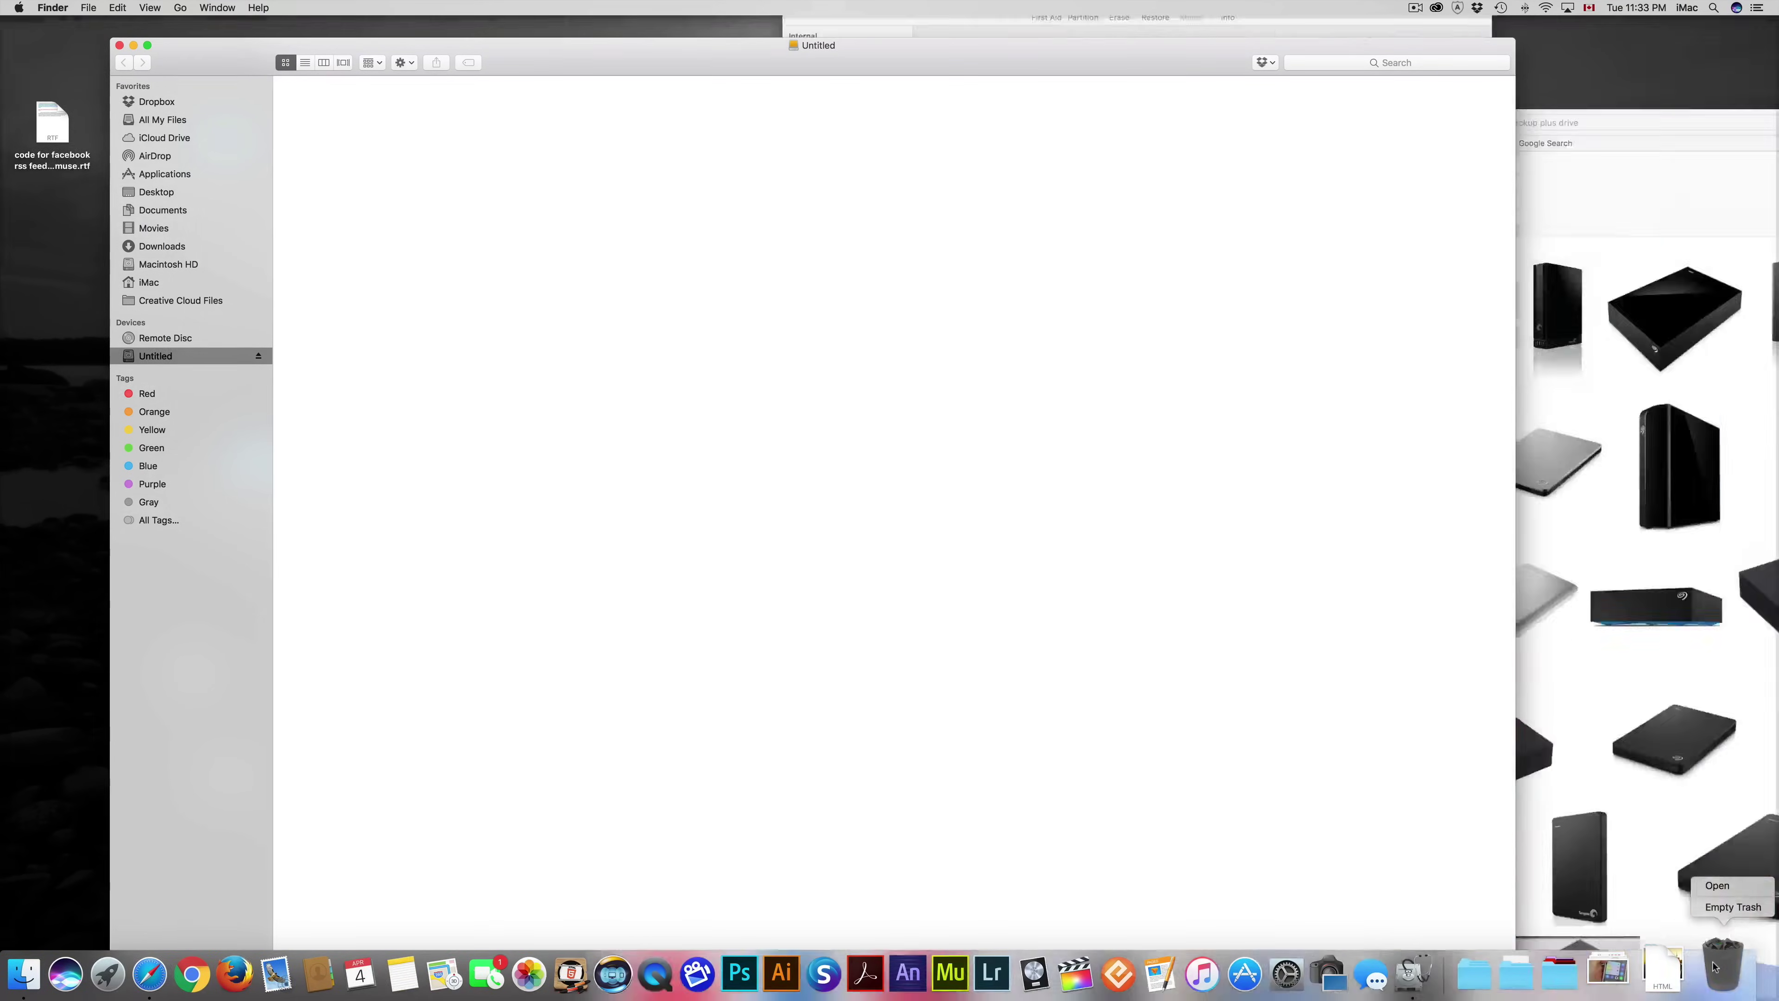
pyautogui.rightClick(1713, 965)
pyautogui.click(1734, 914)
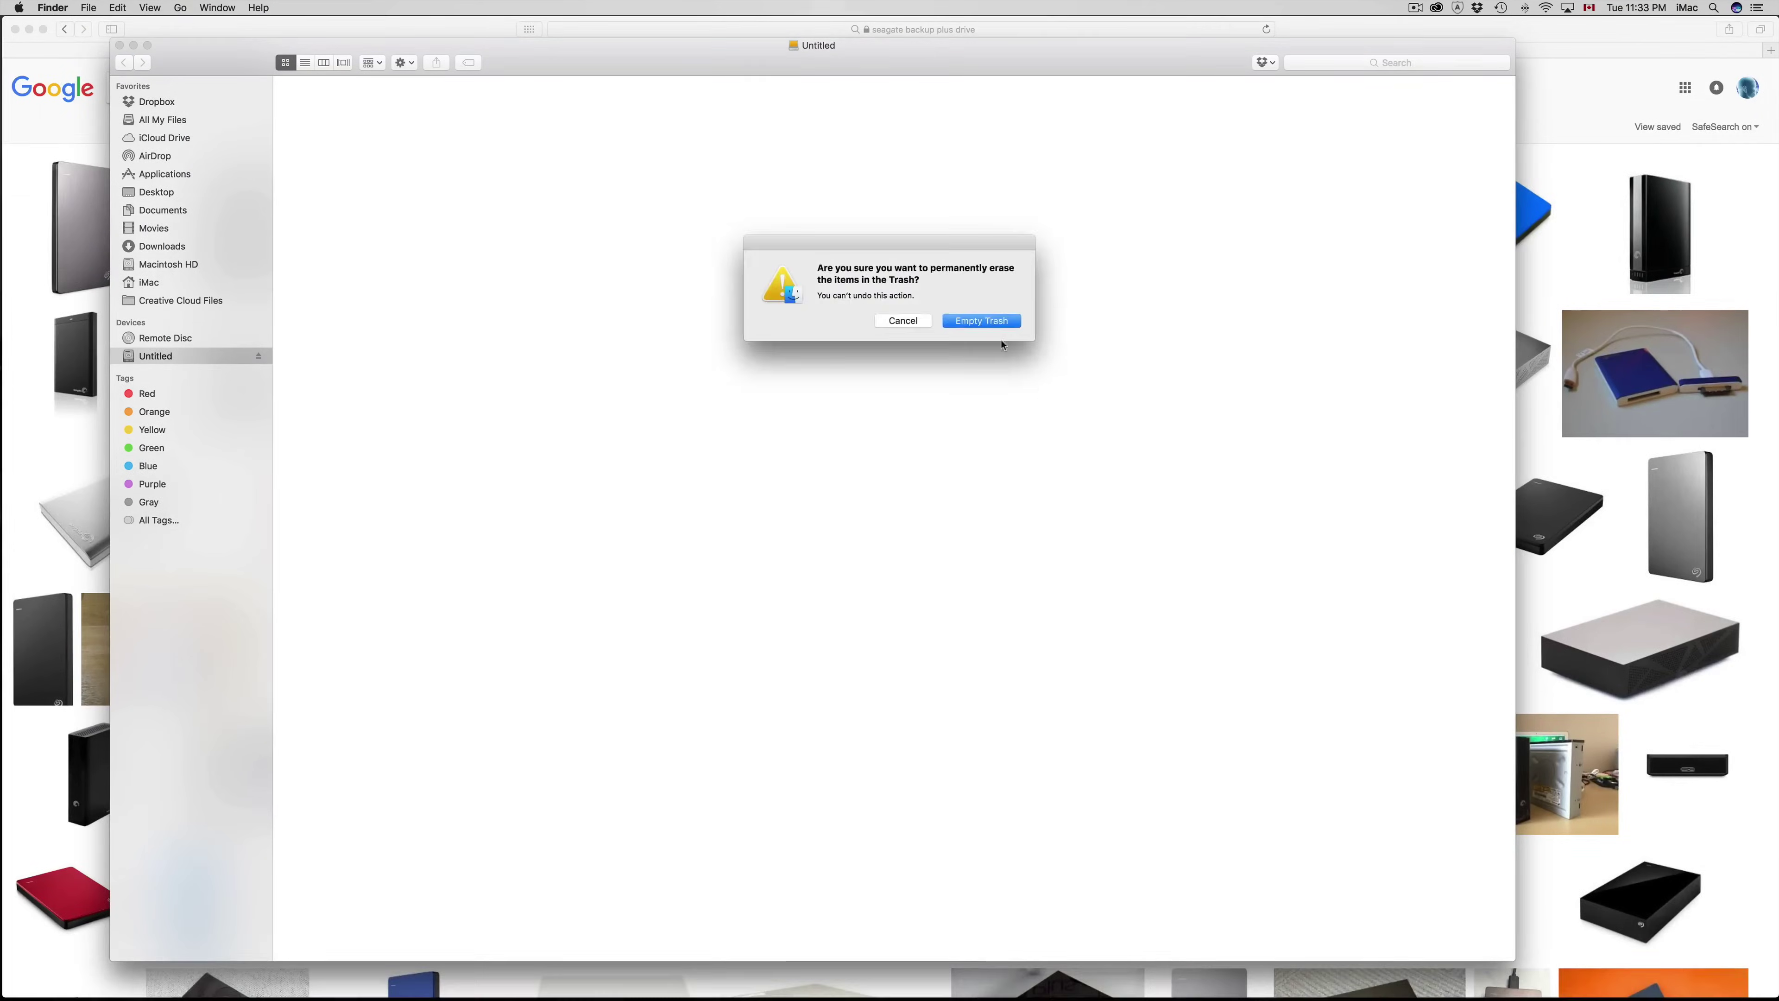
pyautogui.click(986, 324)
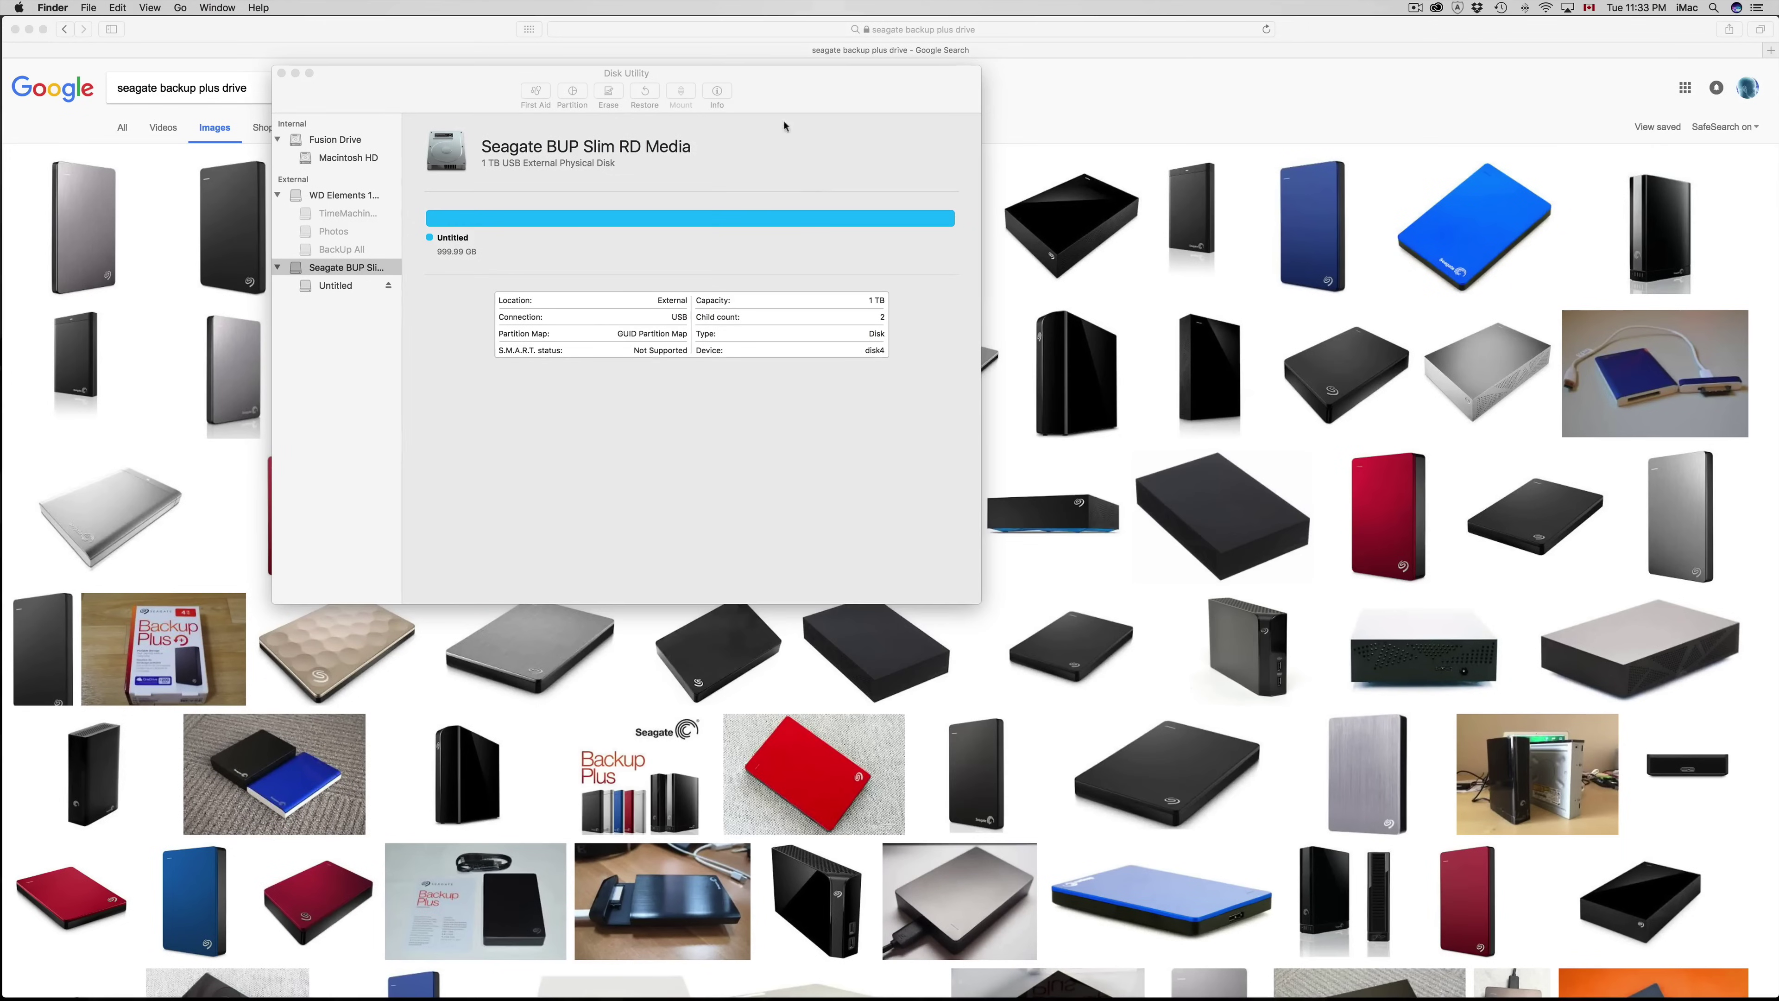
pyautogui.moveTo(768, 78); pyautogui.dragTo(935, 154)
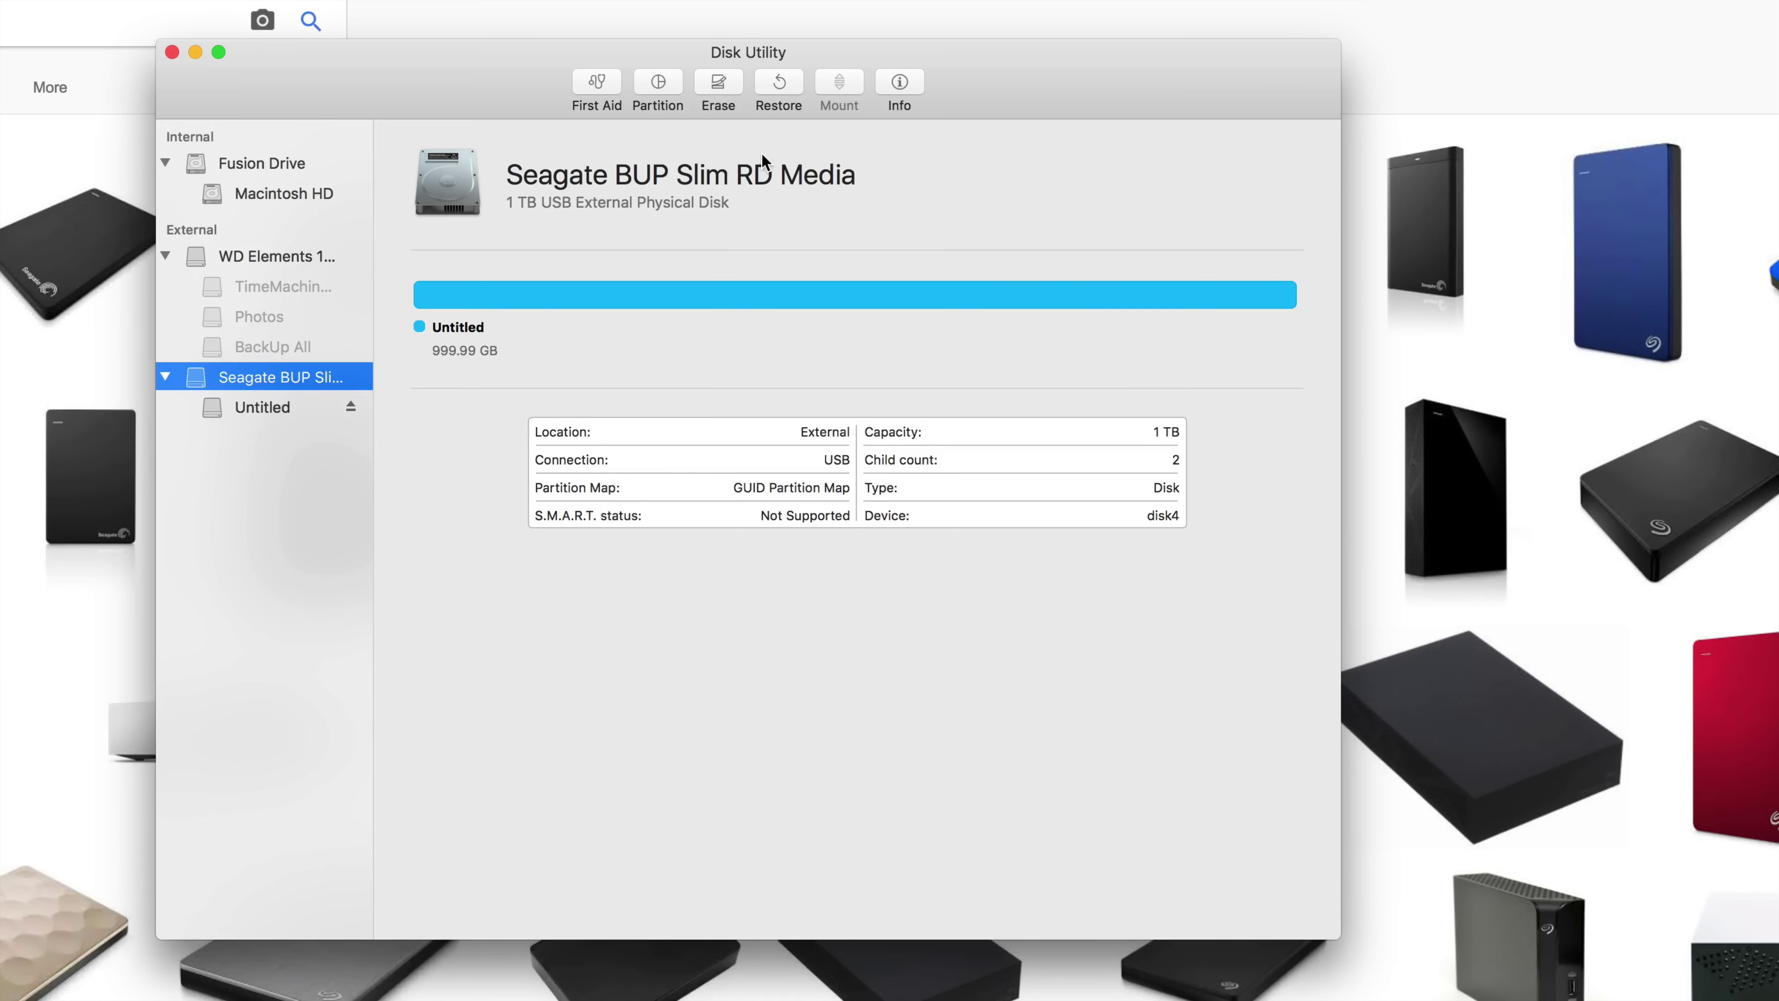
# Try to erase the Seagate BUP Slim RD Media drive as Mac OS Extended (Journaled) with a GUID Partition Map and dismiss the report.
pyautogui.click(721, 86)
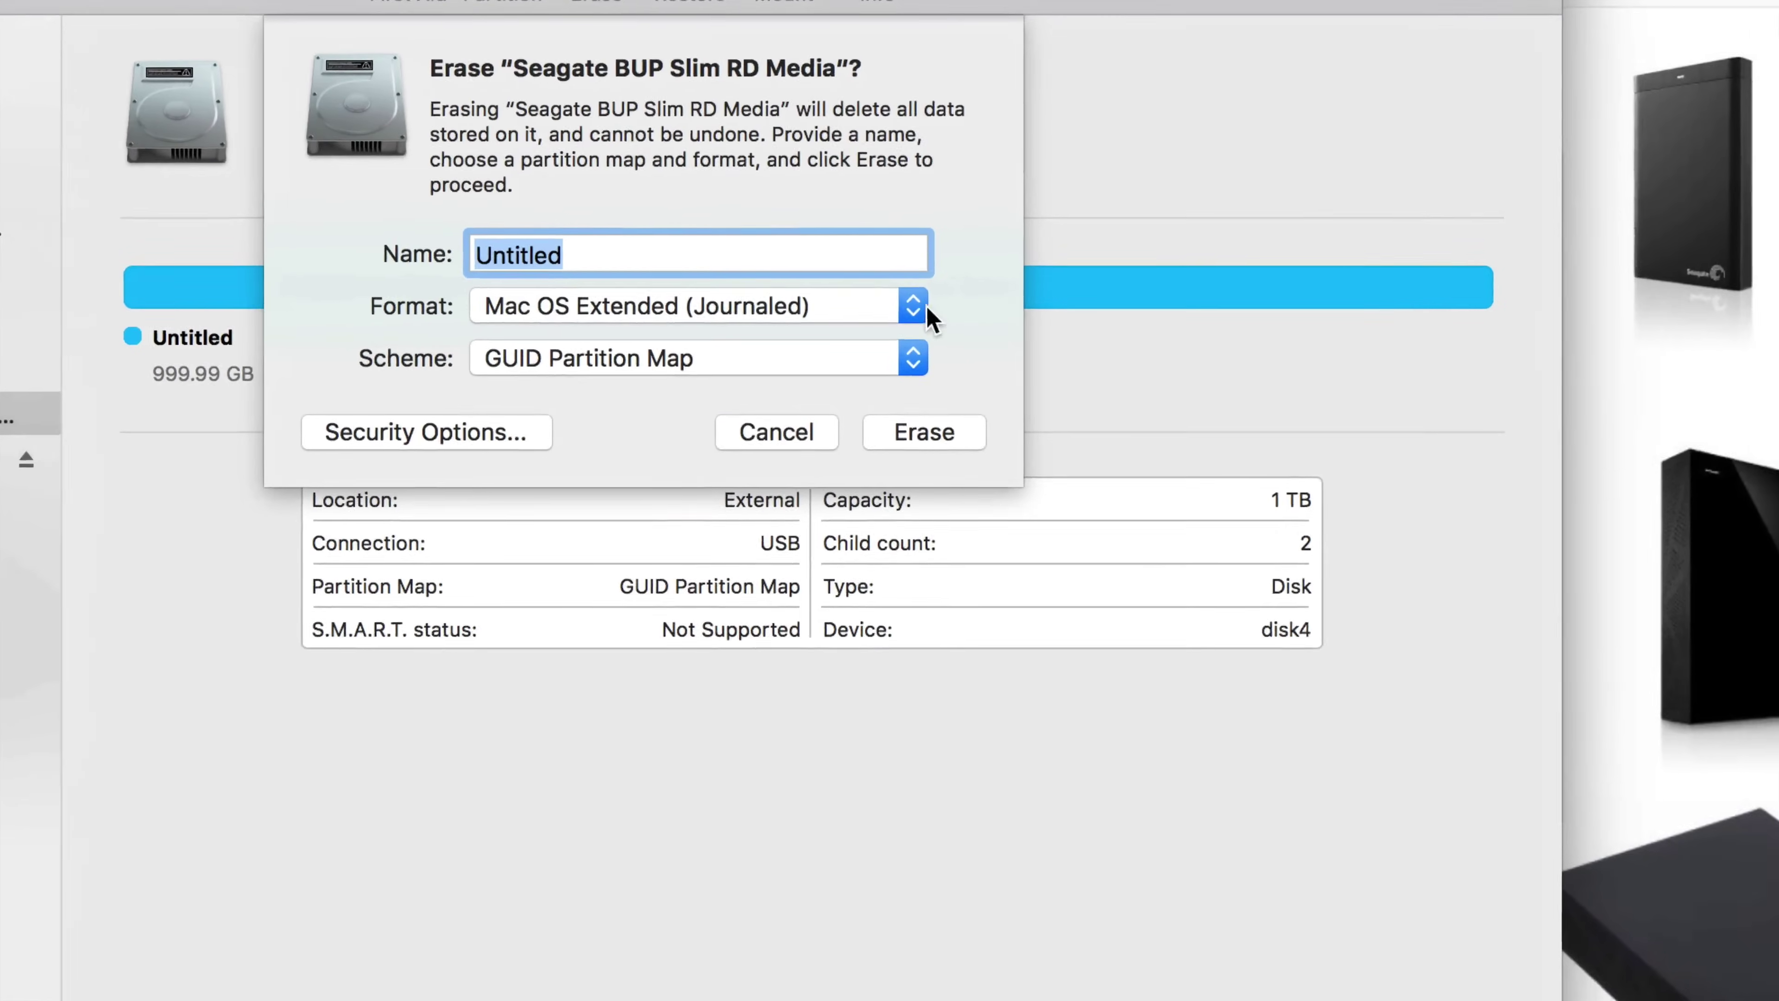
pyautogui.click(922, 307)
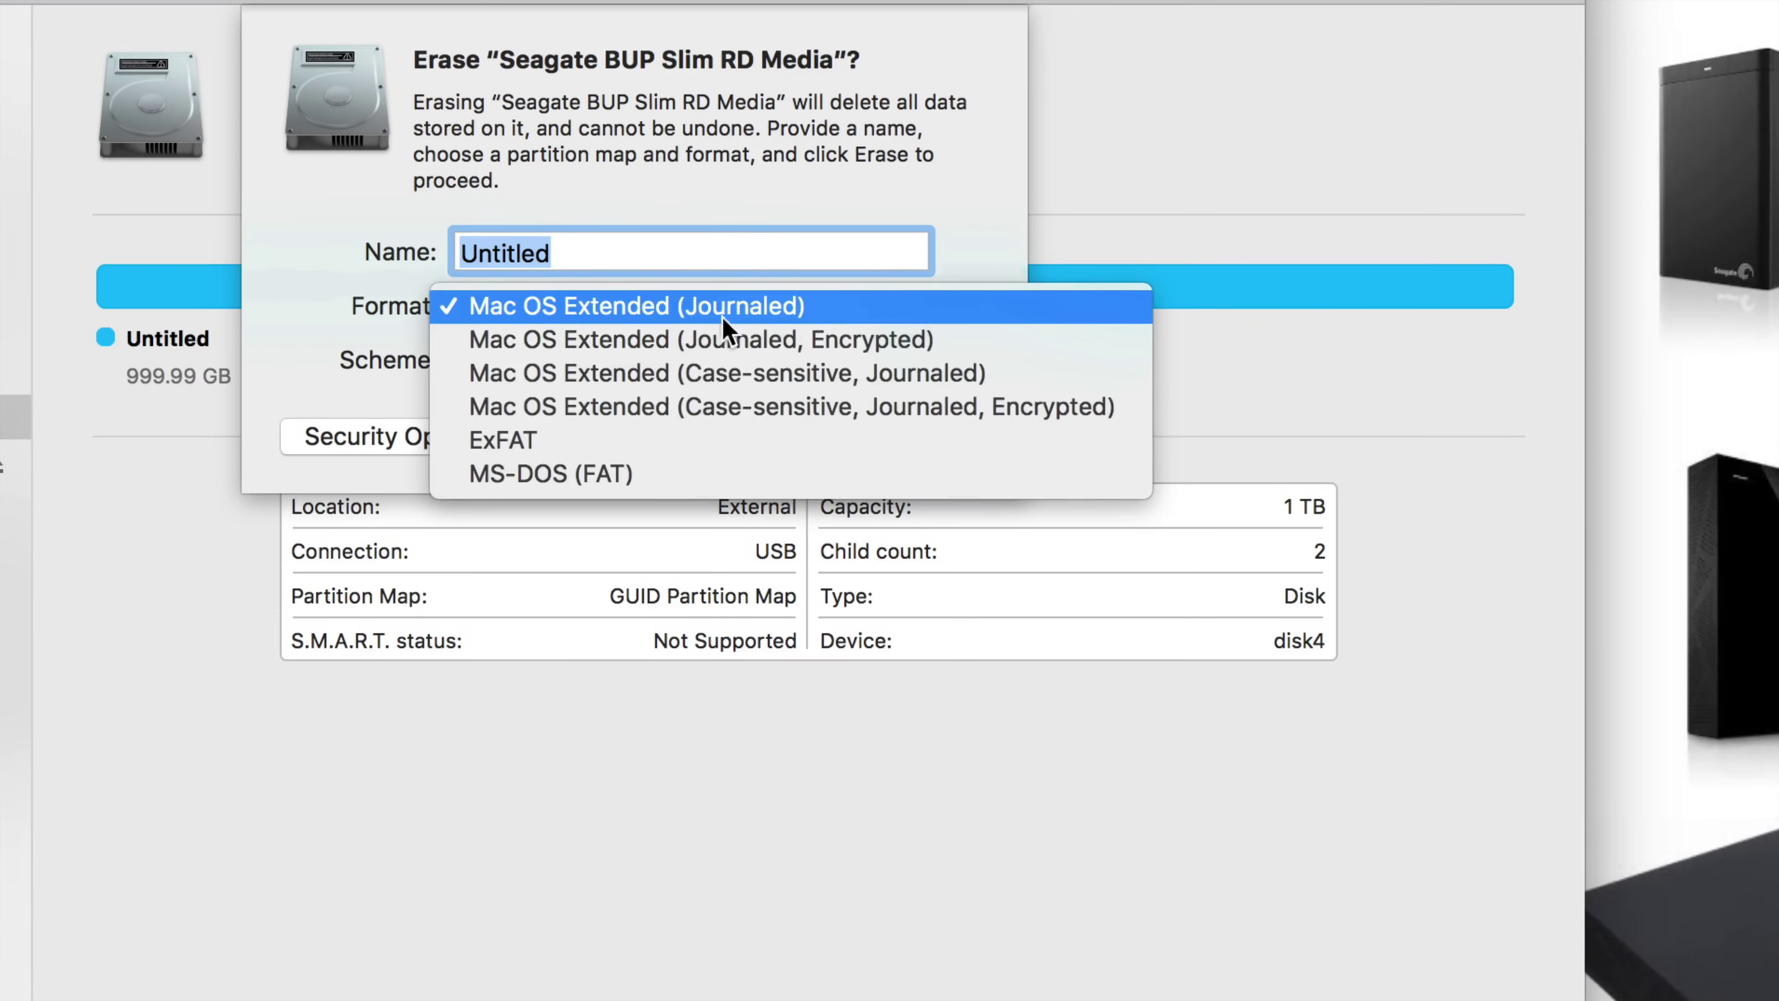
pyautogui.click(686, 316)
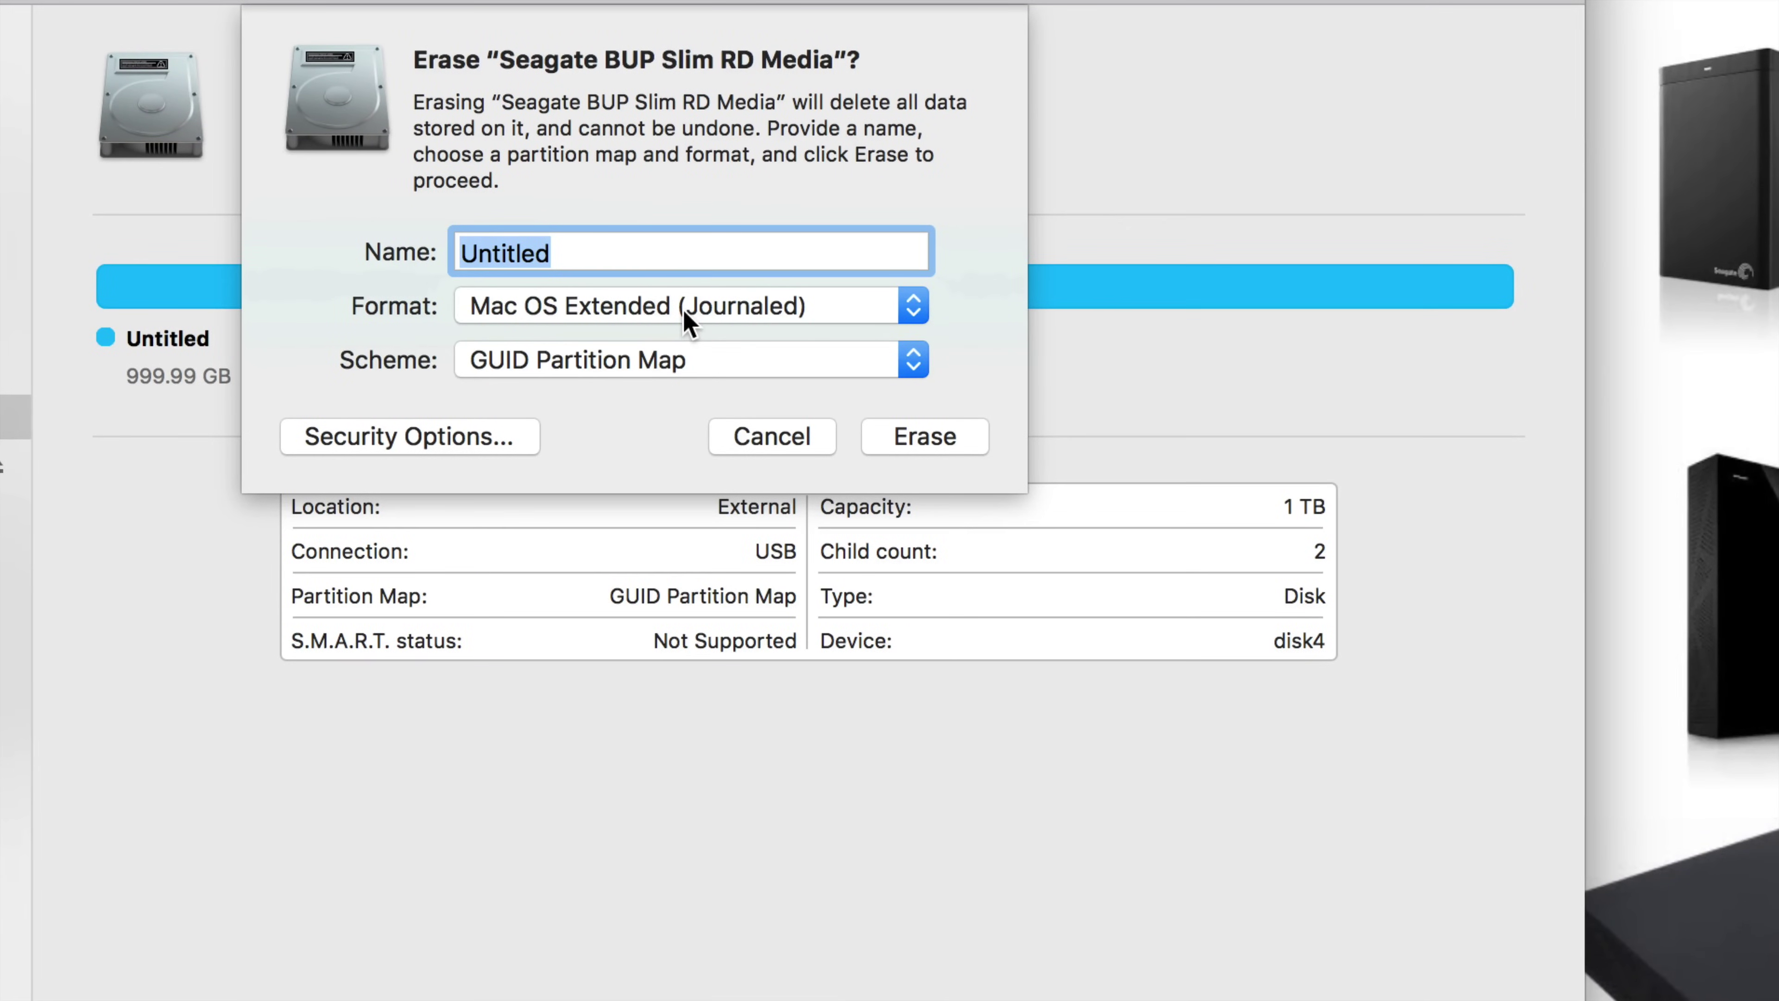
pyautogui.click(923, 437)
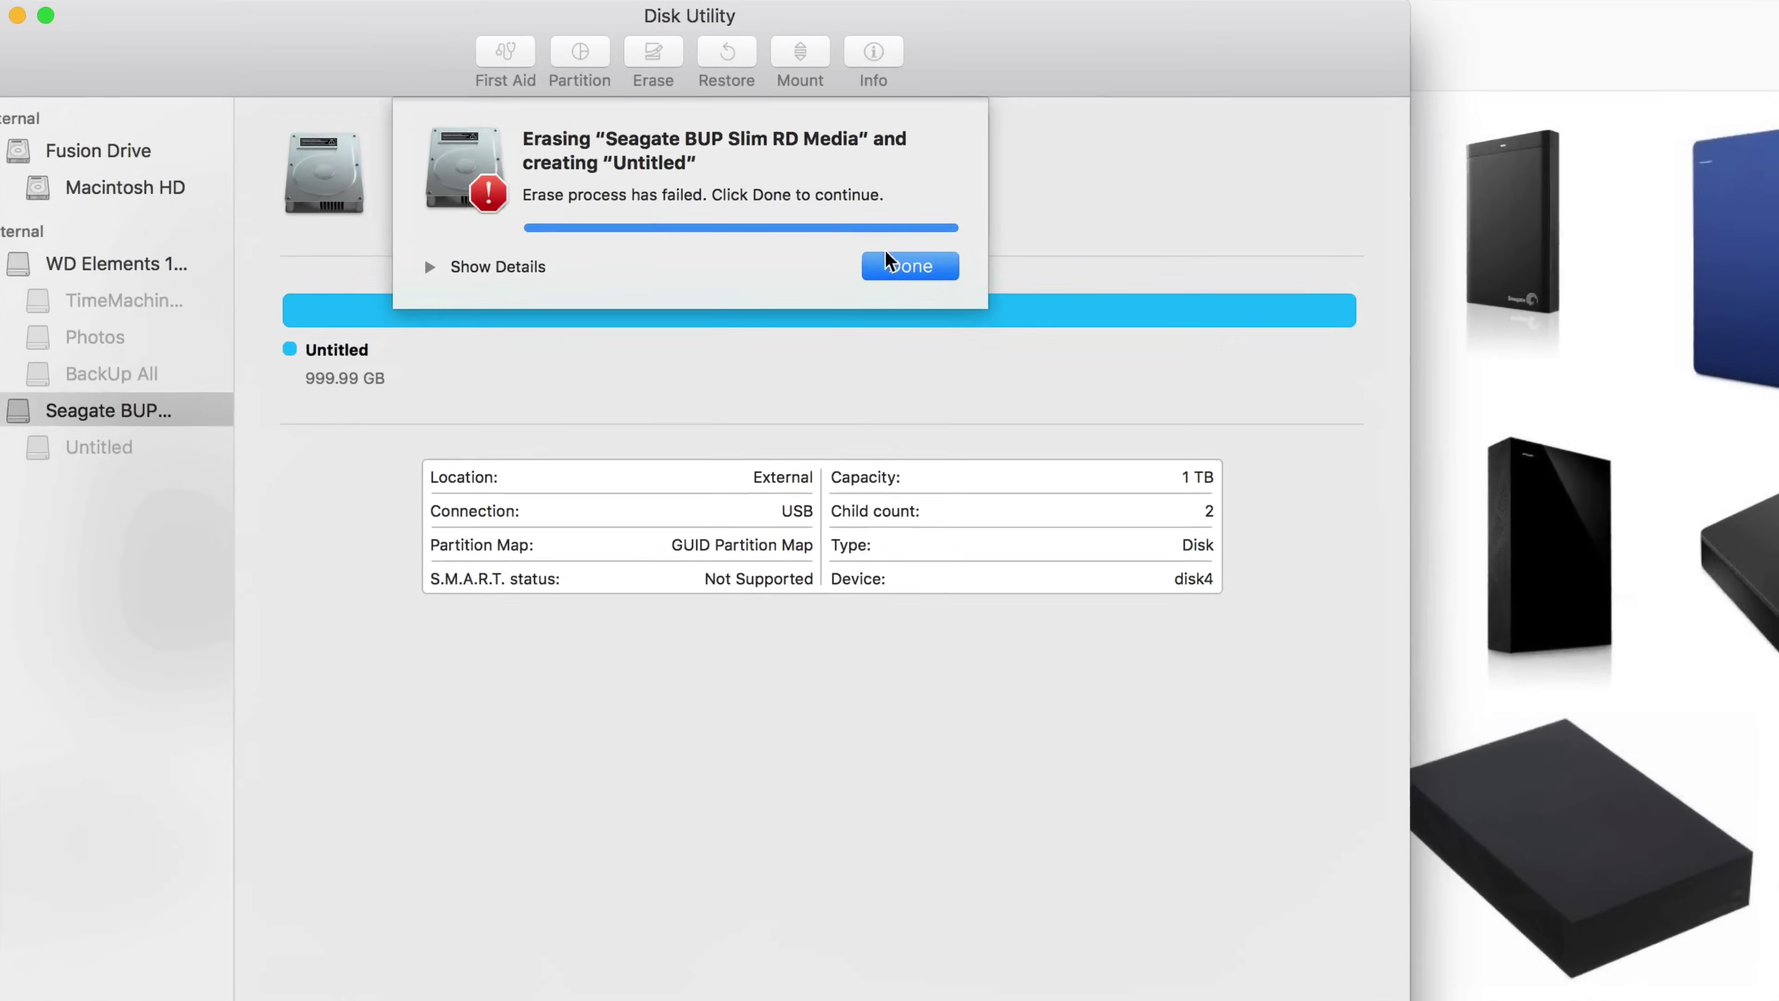
pyautogui.click(911, 264)
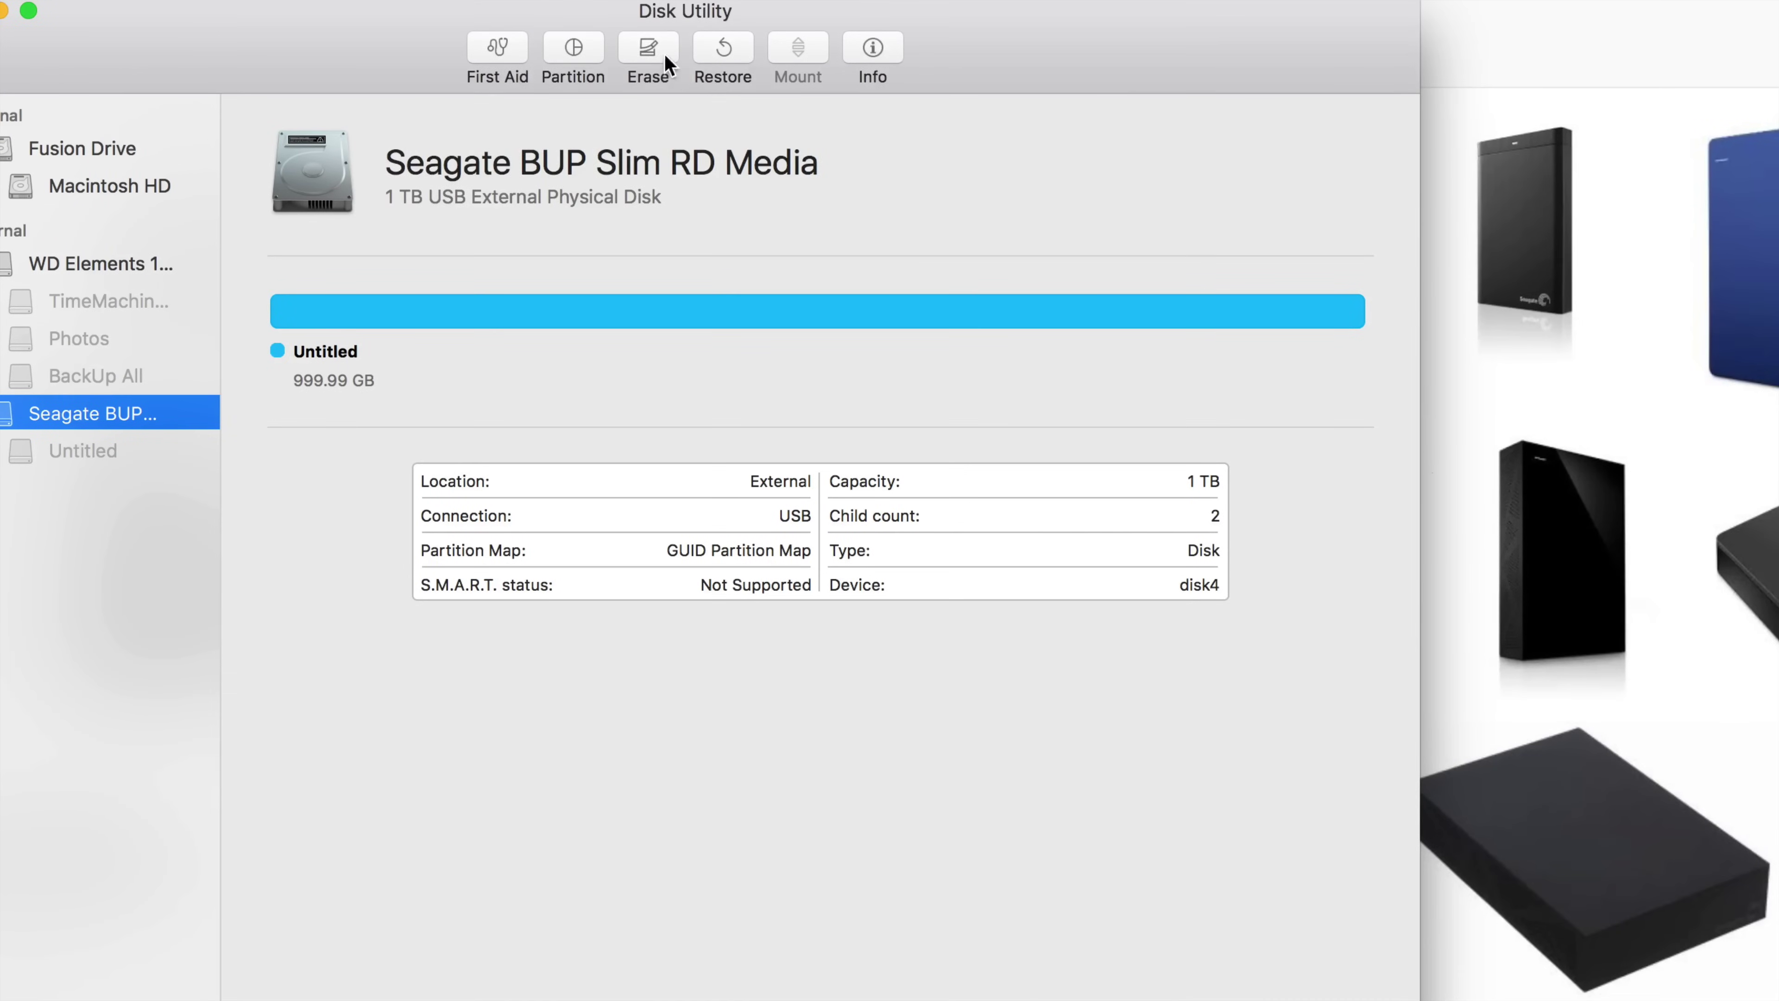
# Erase the Seagate drive as Mac OS Extended (Journaled) with a GUID Partition Map, view the process details and close the report.
pyautogui.click(665, 52)
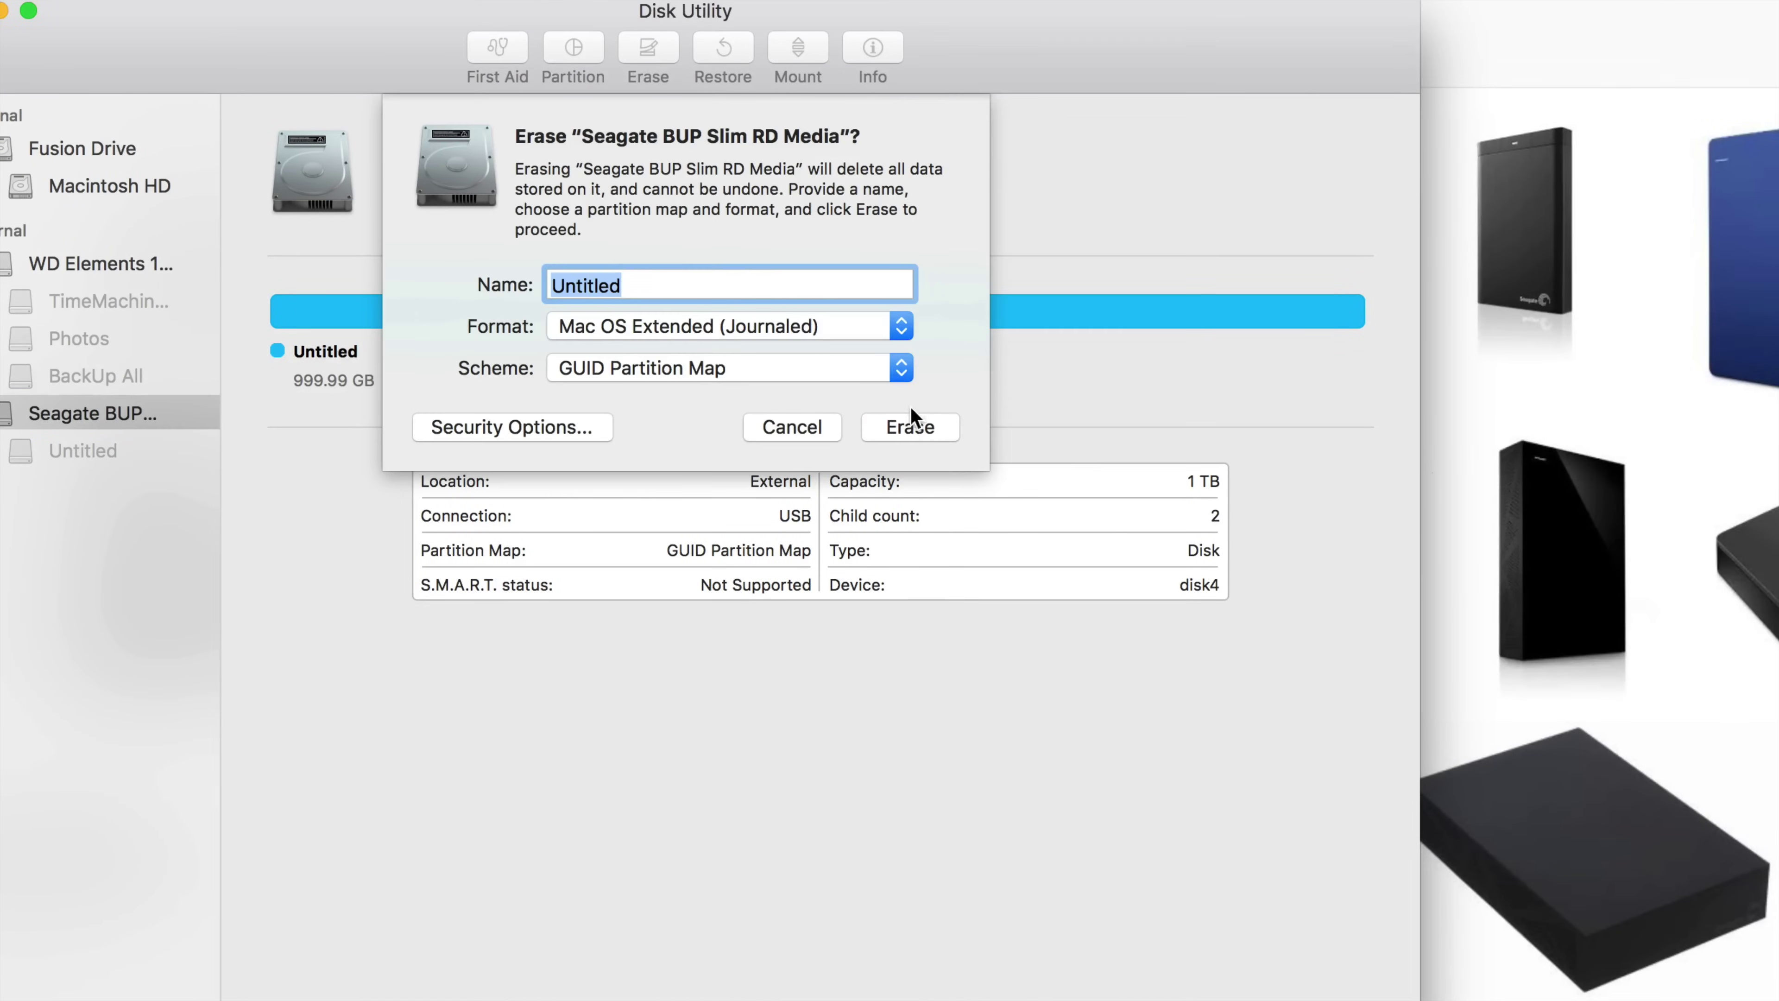
pyautogui.click(921, 425)
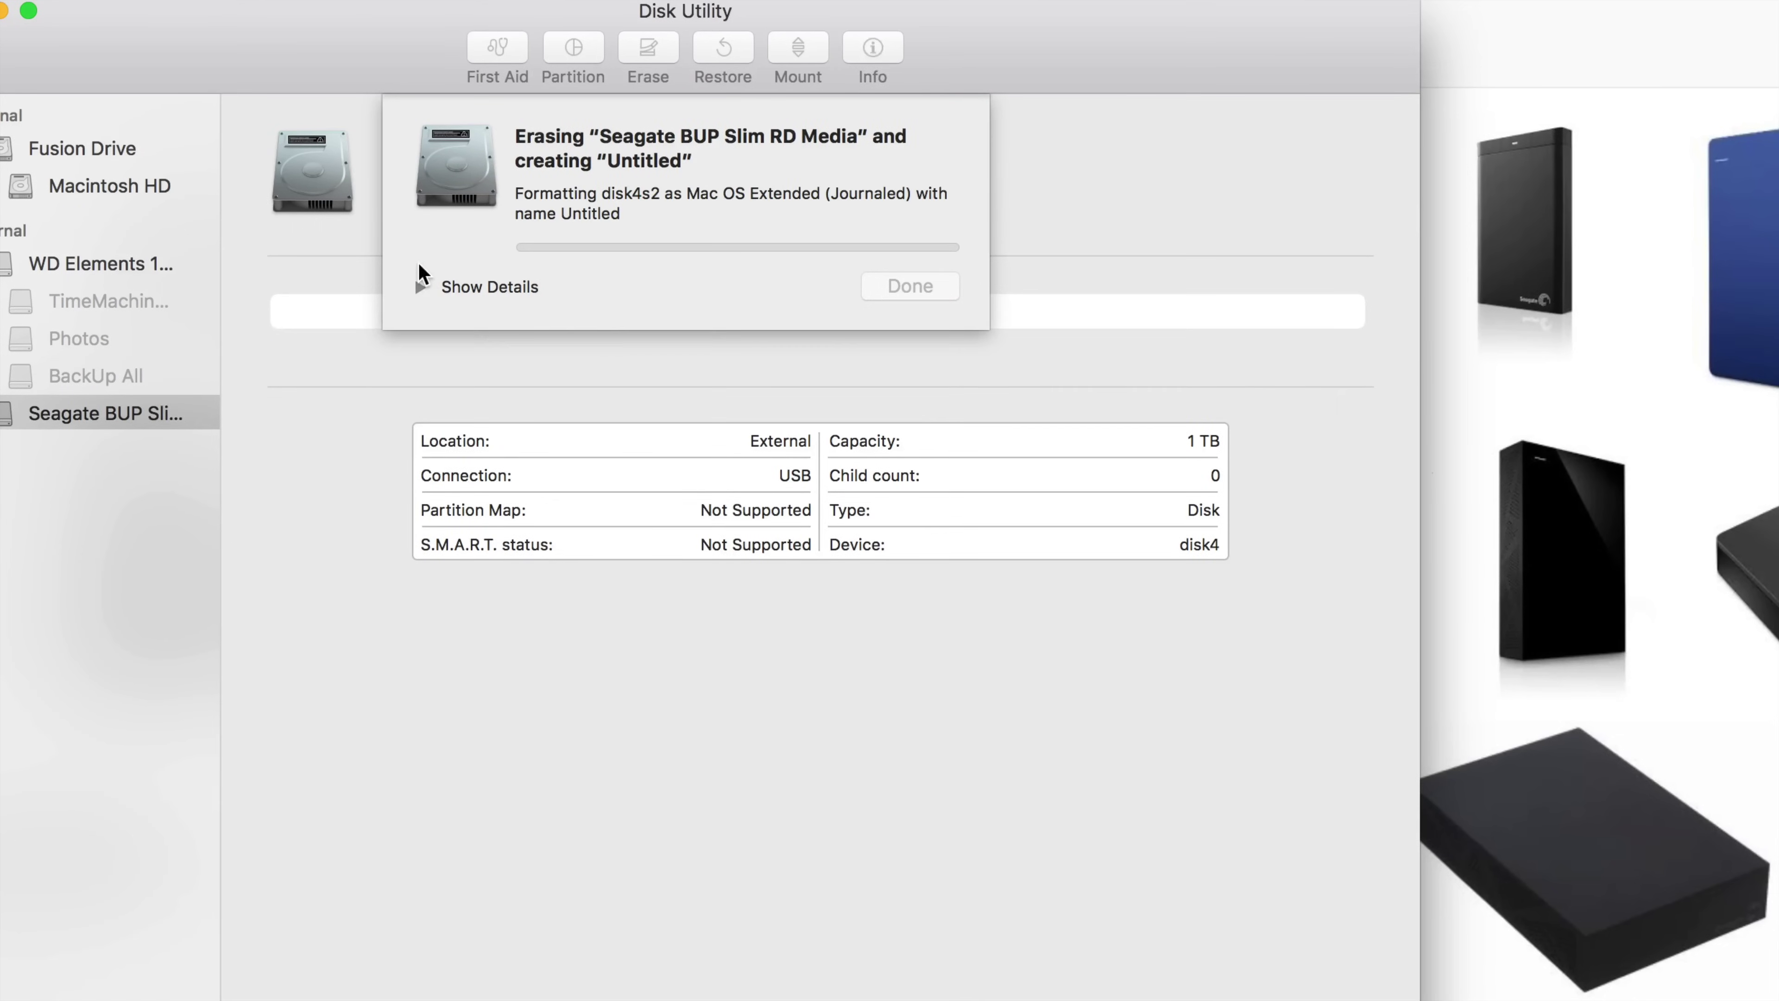
pyautogui.click(425, 273)
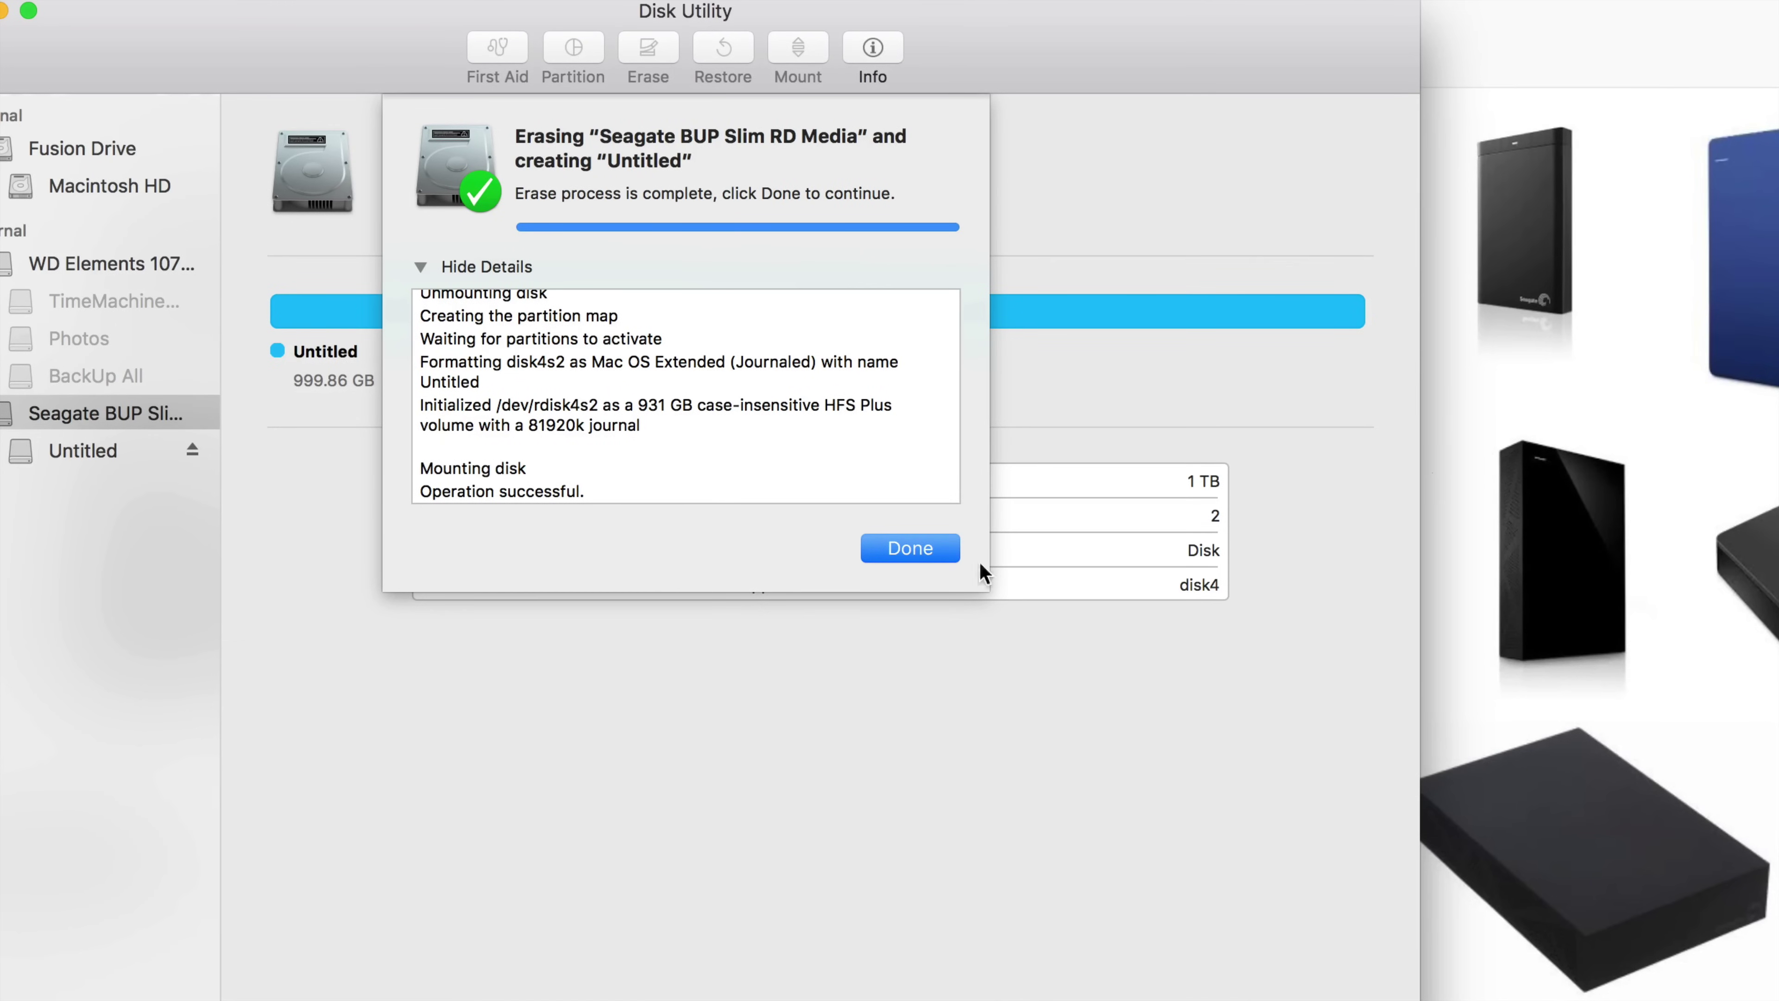
pyautogui.click(932, 557)
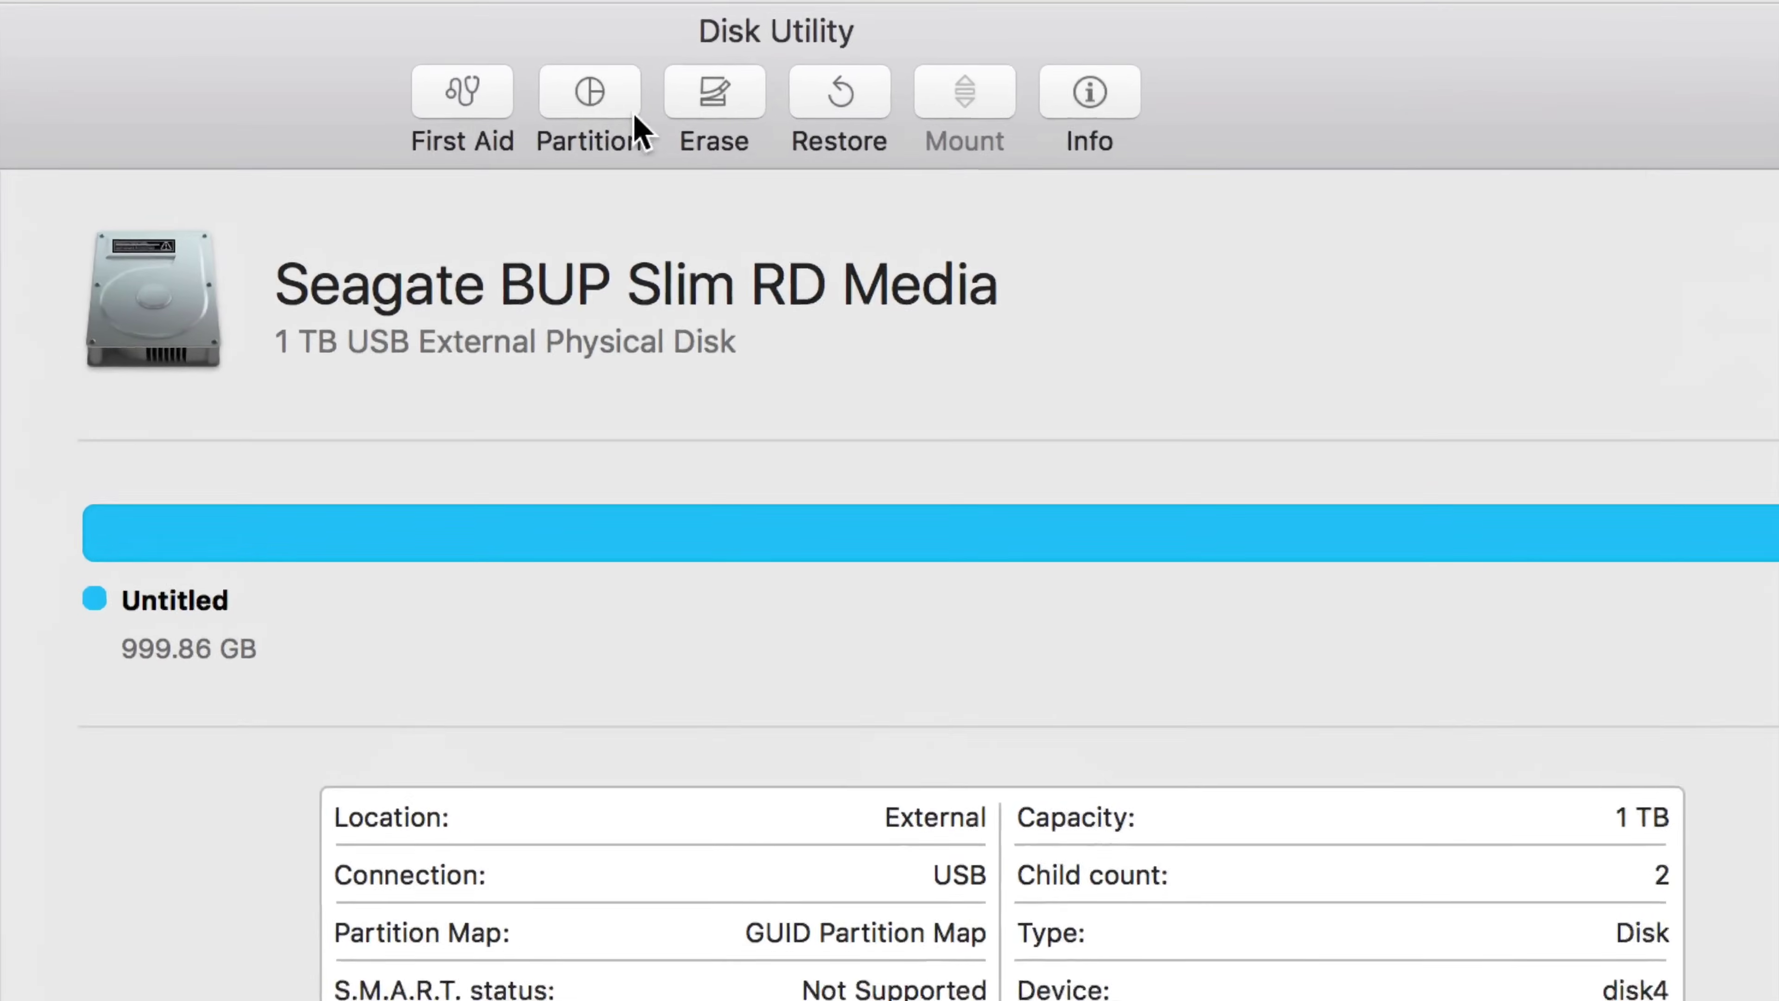
# Start partitioning the Seagate drive and add two partitions to split it into three equal parts.
pyautogui.click(590, 95)
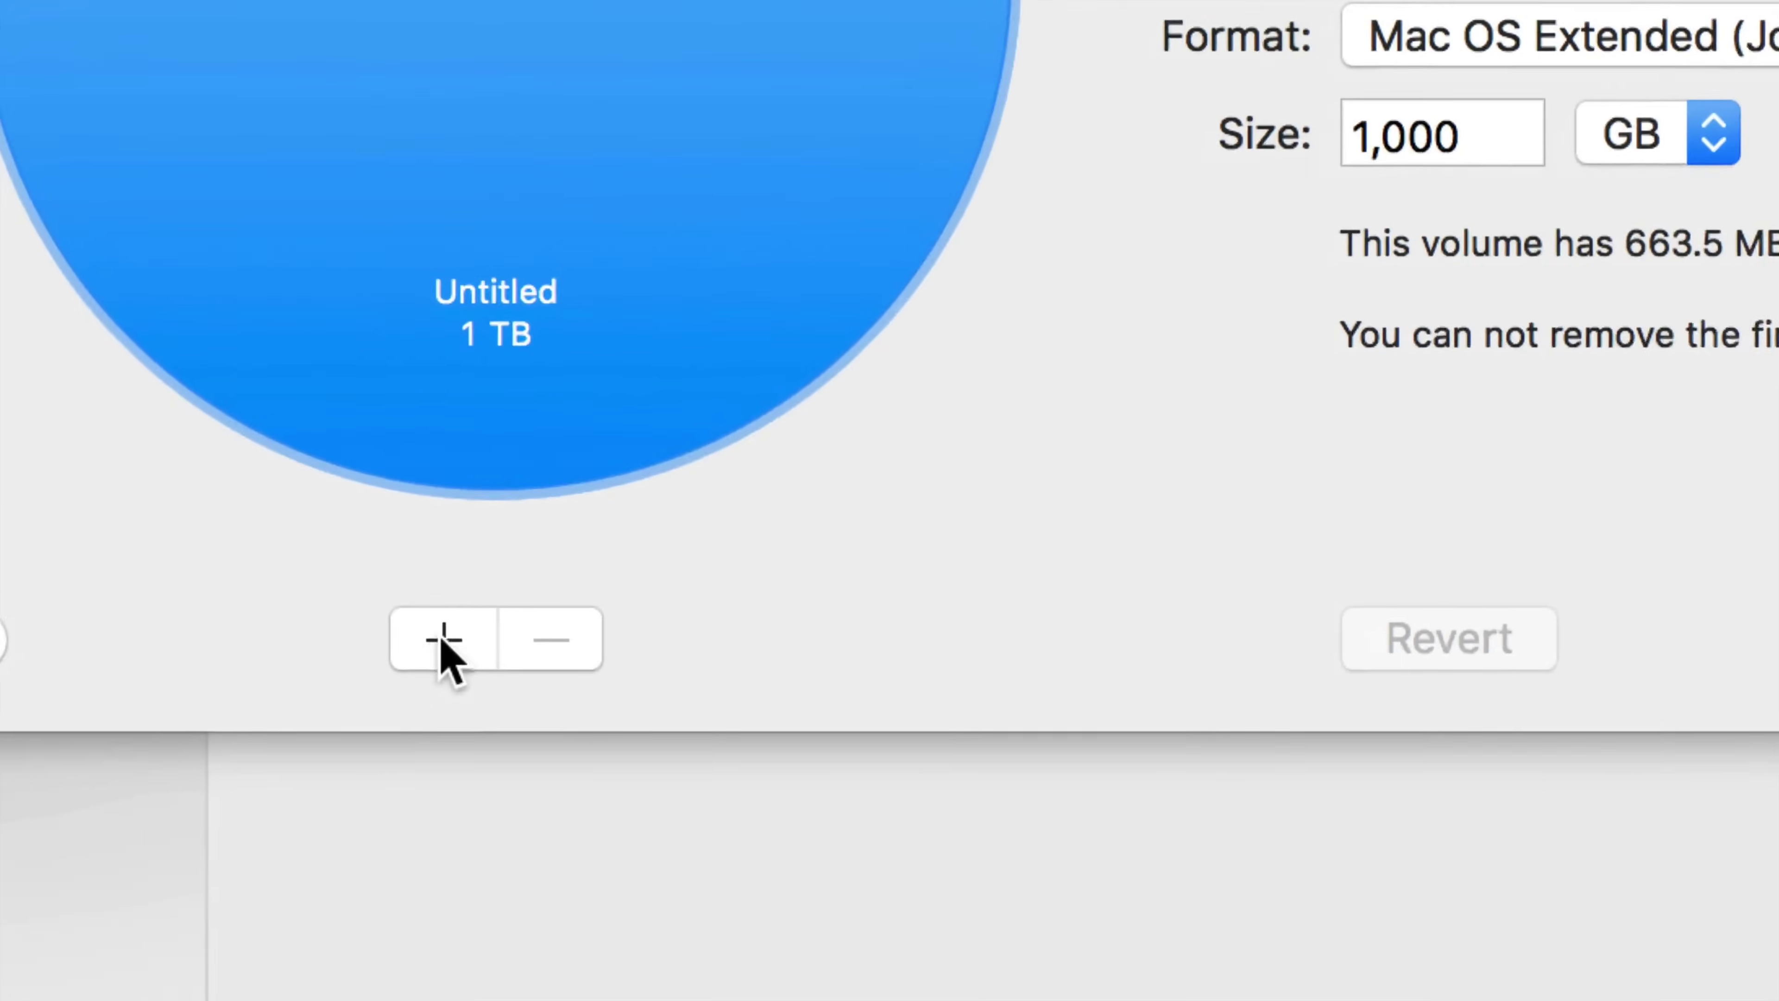
pyautogui.click(446, 664)
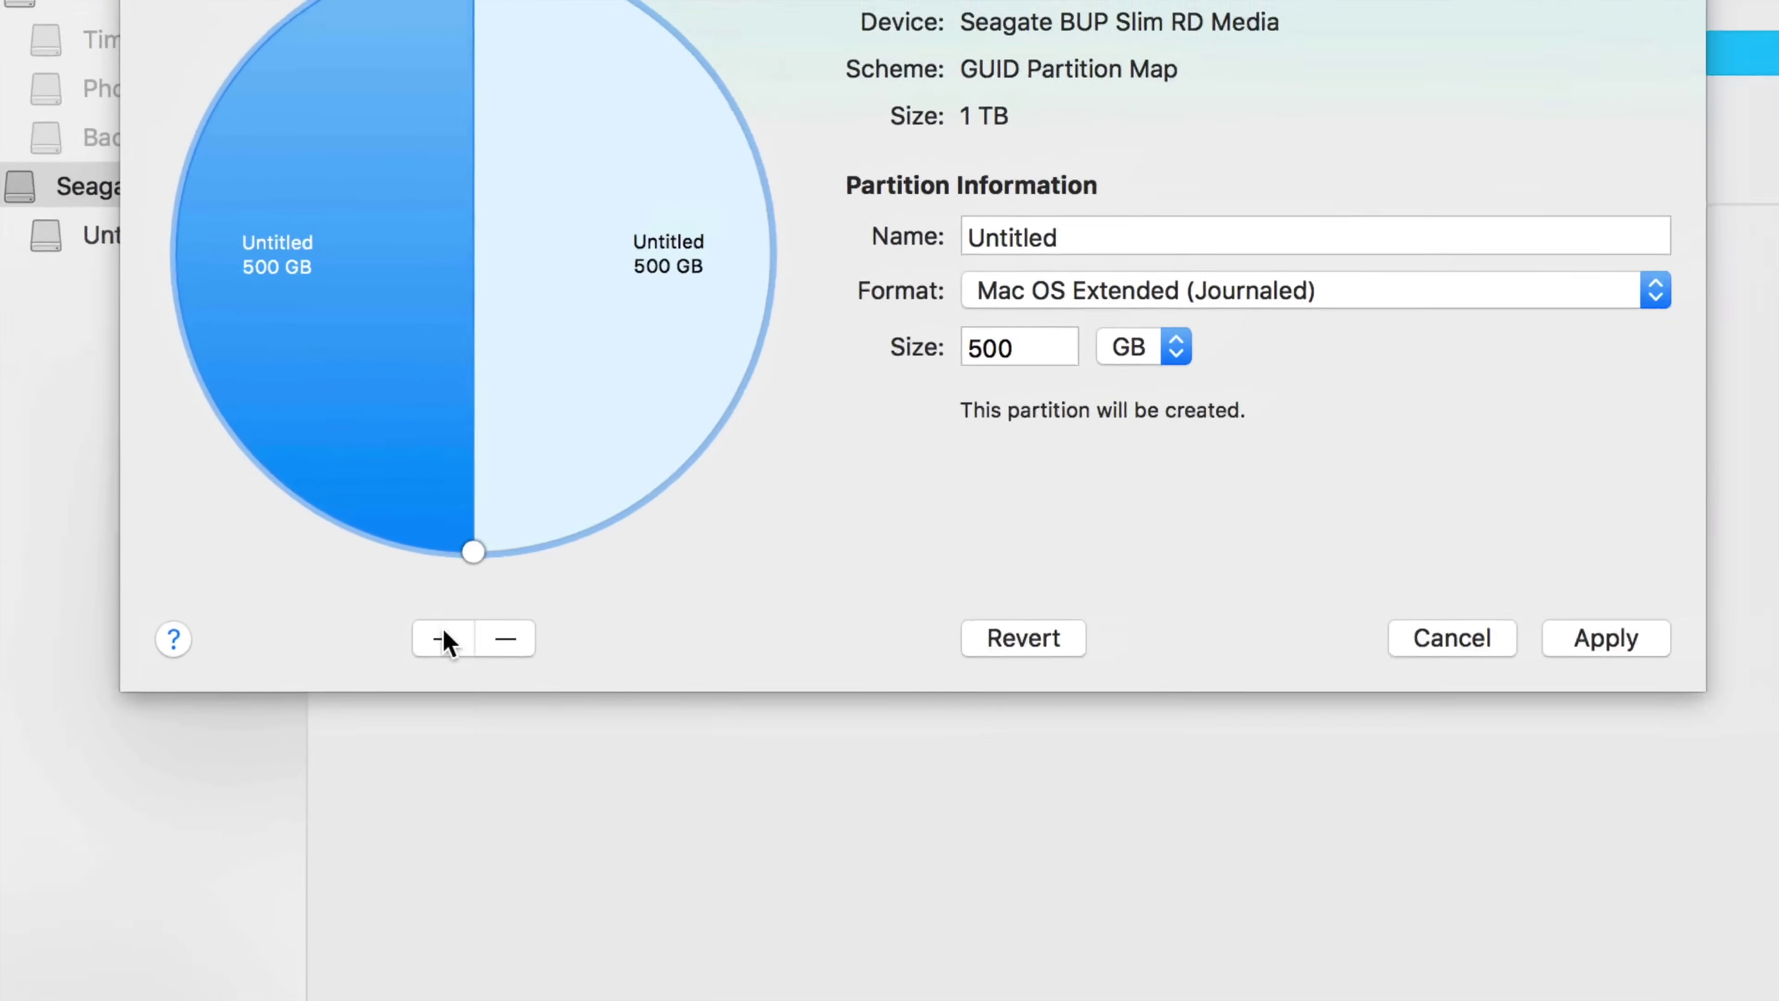
pyautogui.click(444, 641)
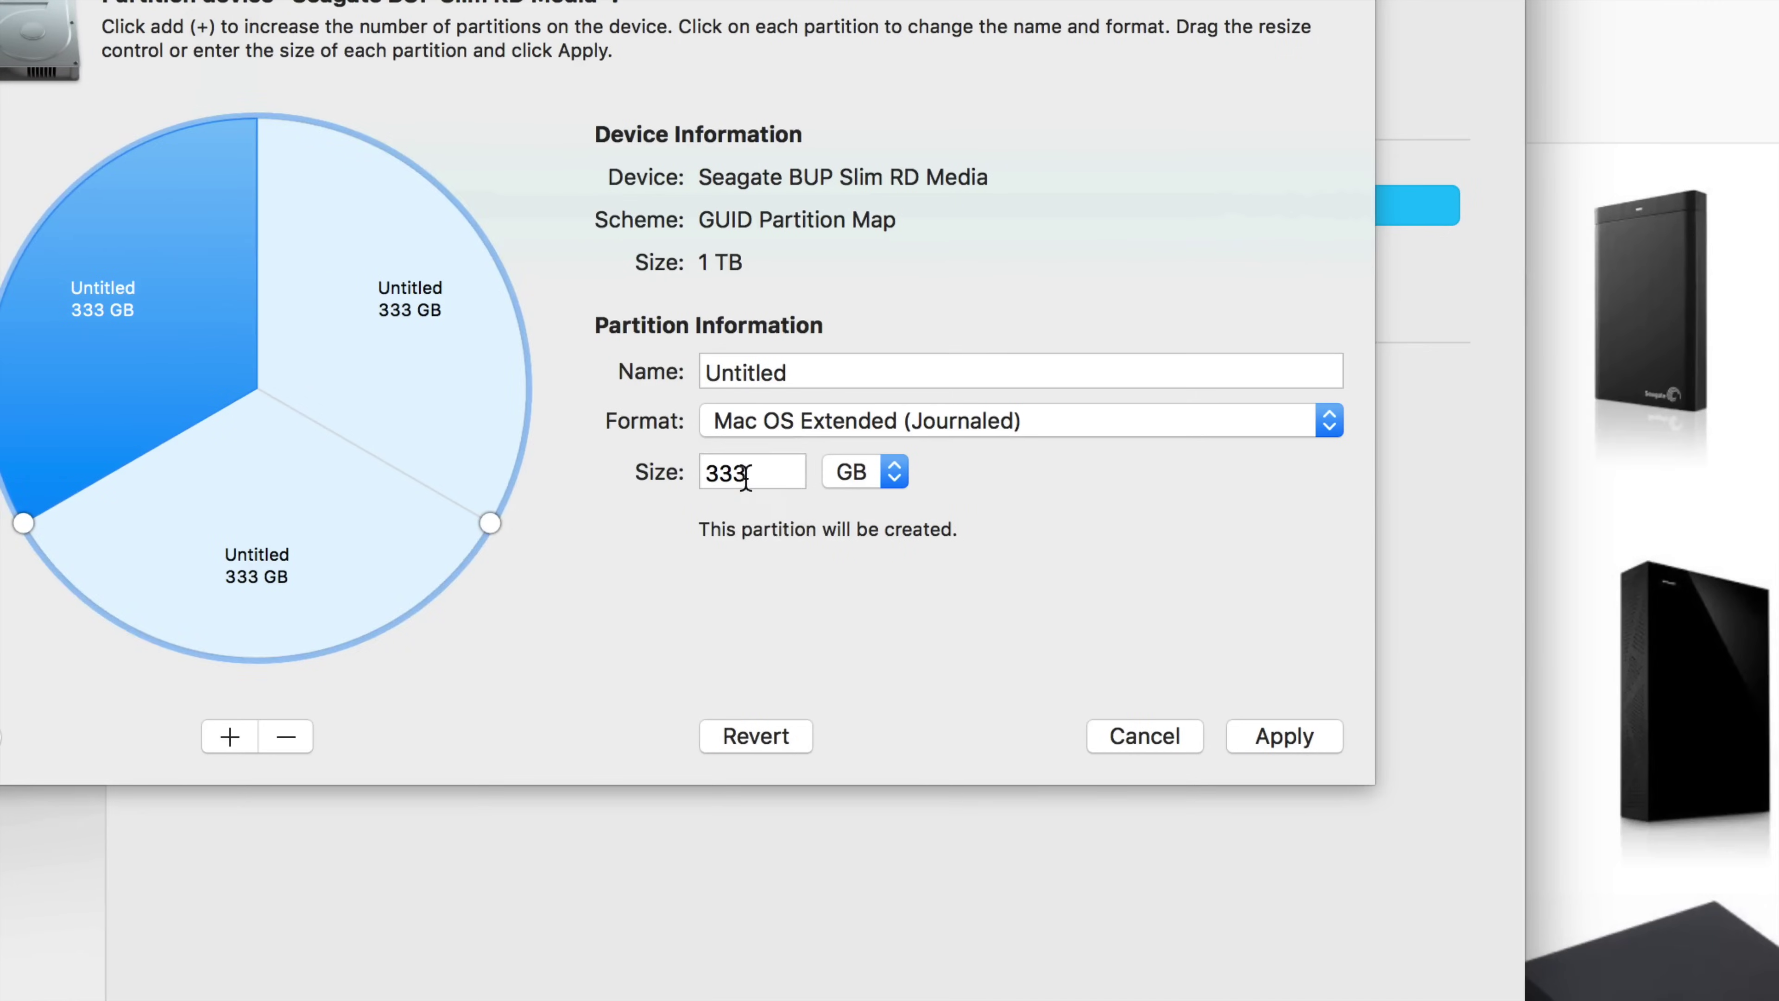
# Select each of the three partitions in turn to examine its name, format and size.
pyautogui.doubleClick(739, 476)
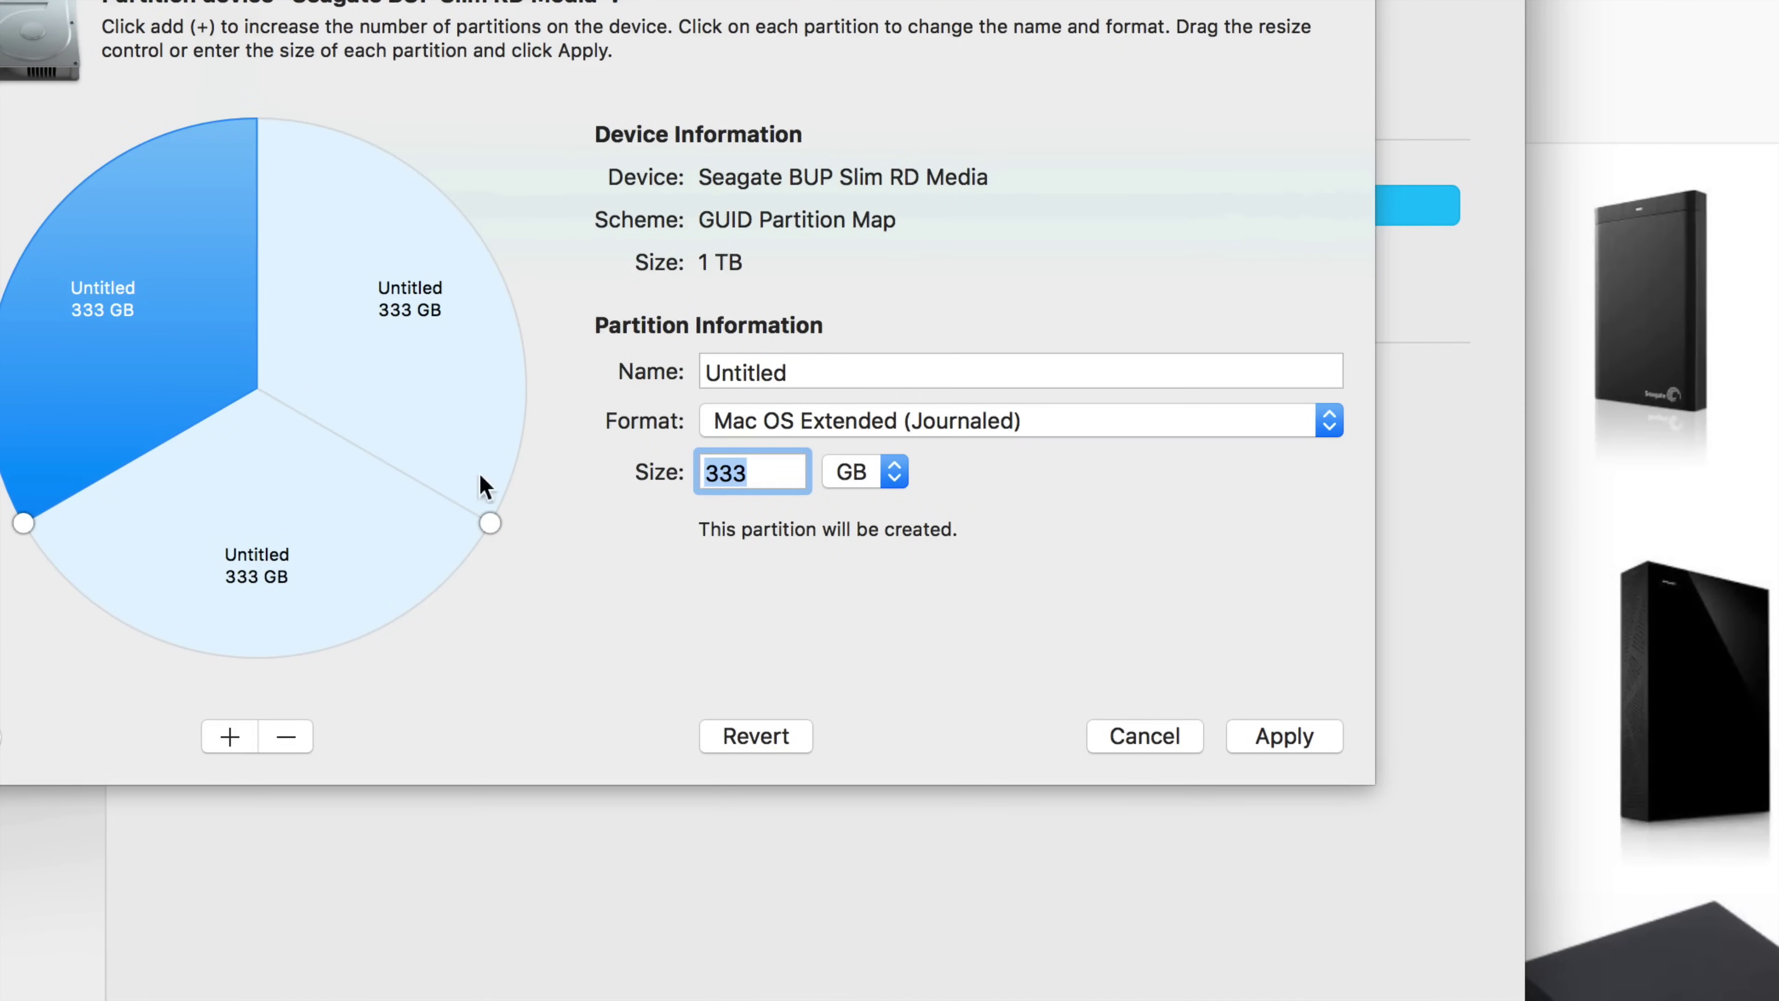
pyautogui.click(360, 286)
pyautogui.click(158, 354)
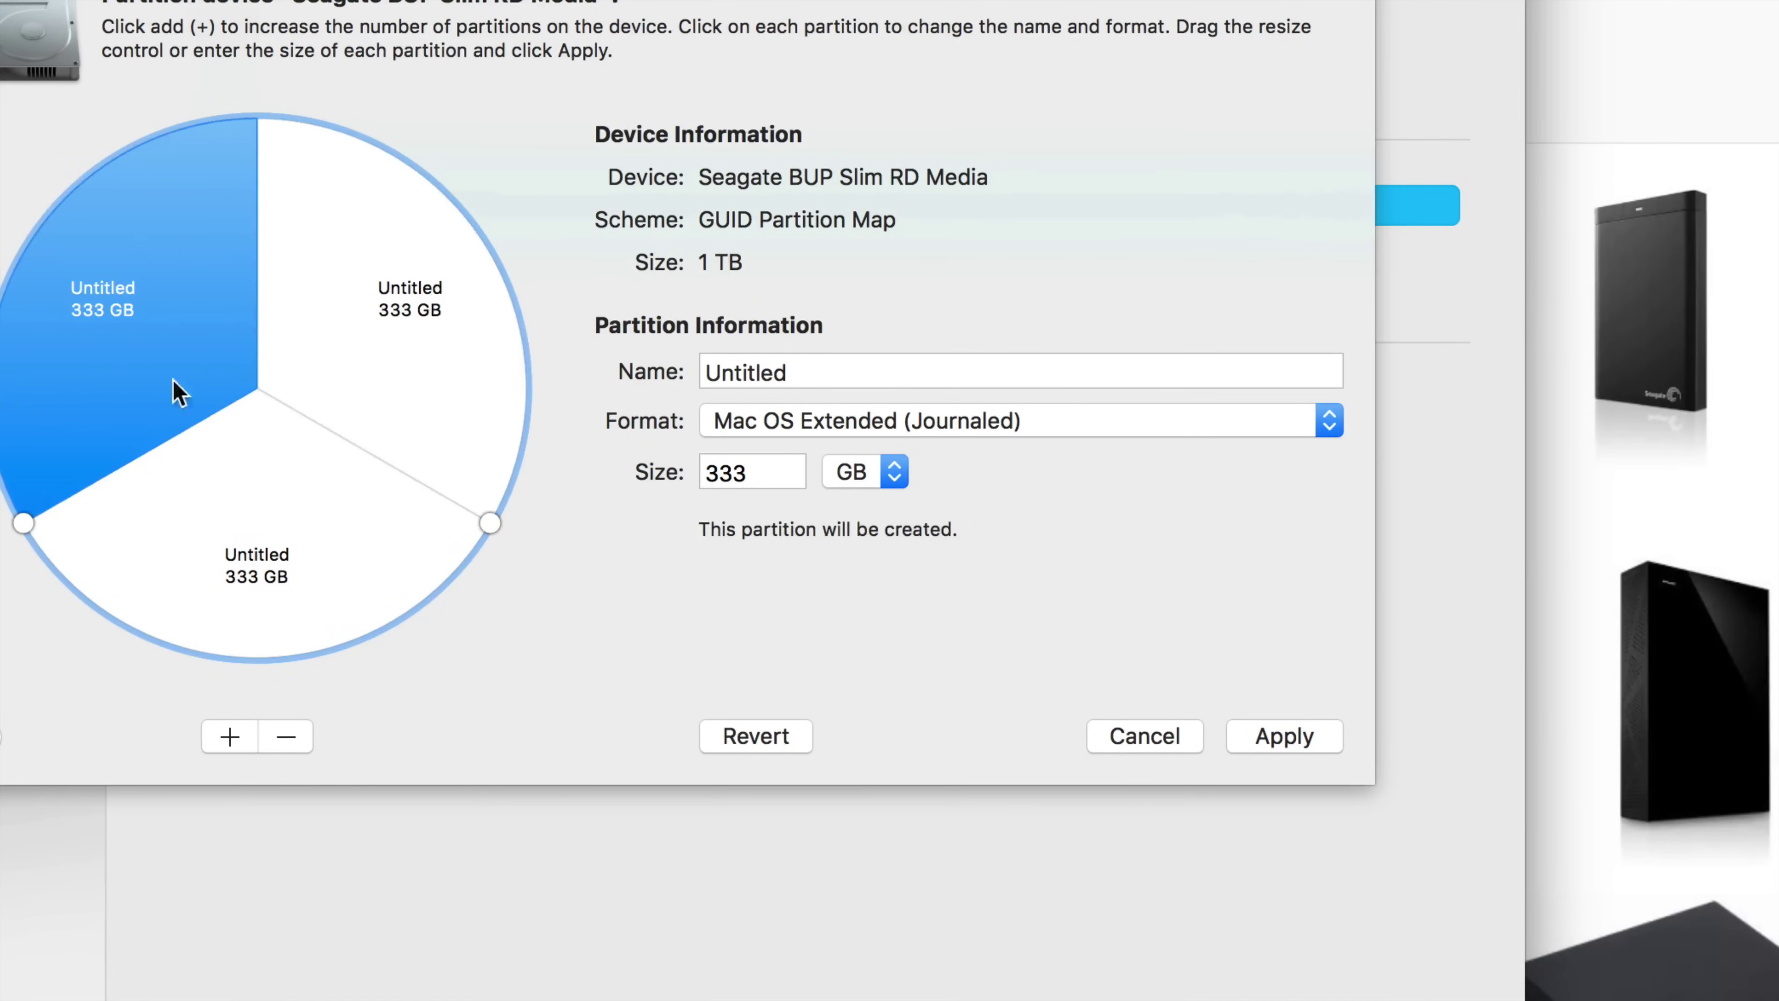
pyautogui.click(242, 543)
pyautogui.click(385, 343)
pyautogui.click(189, 310)
pyautogui.click(278, 527)
# Enlarge the first partition to about 501 GB and name it TimeMachine.
pyautogui.click(385, 396)
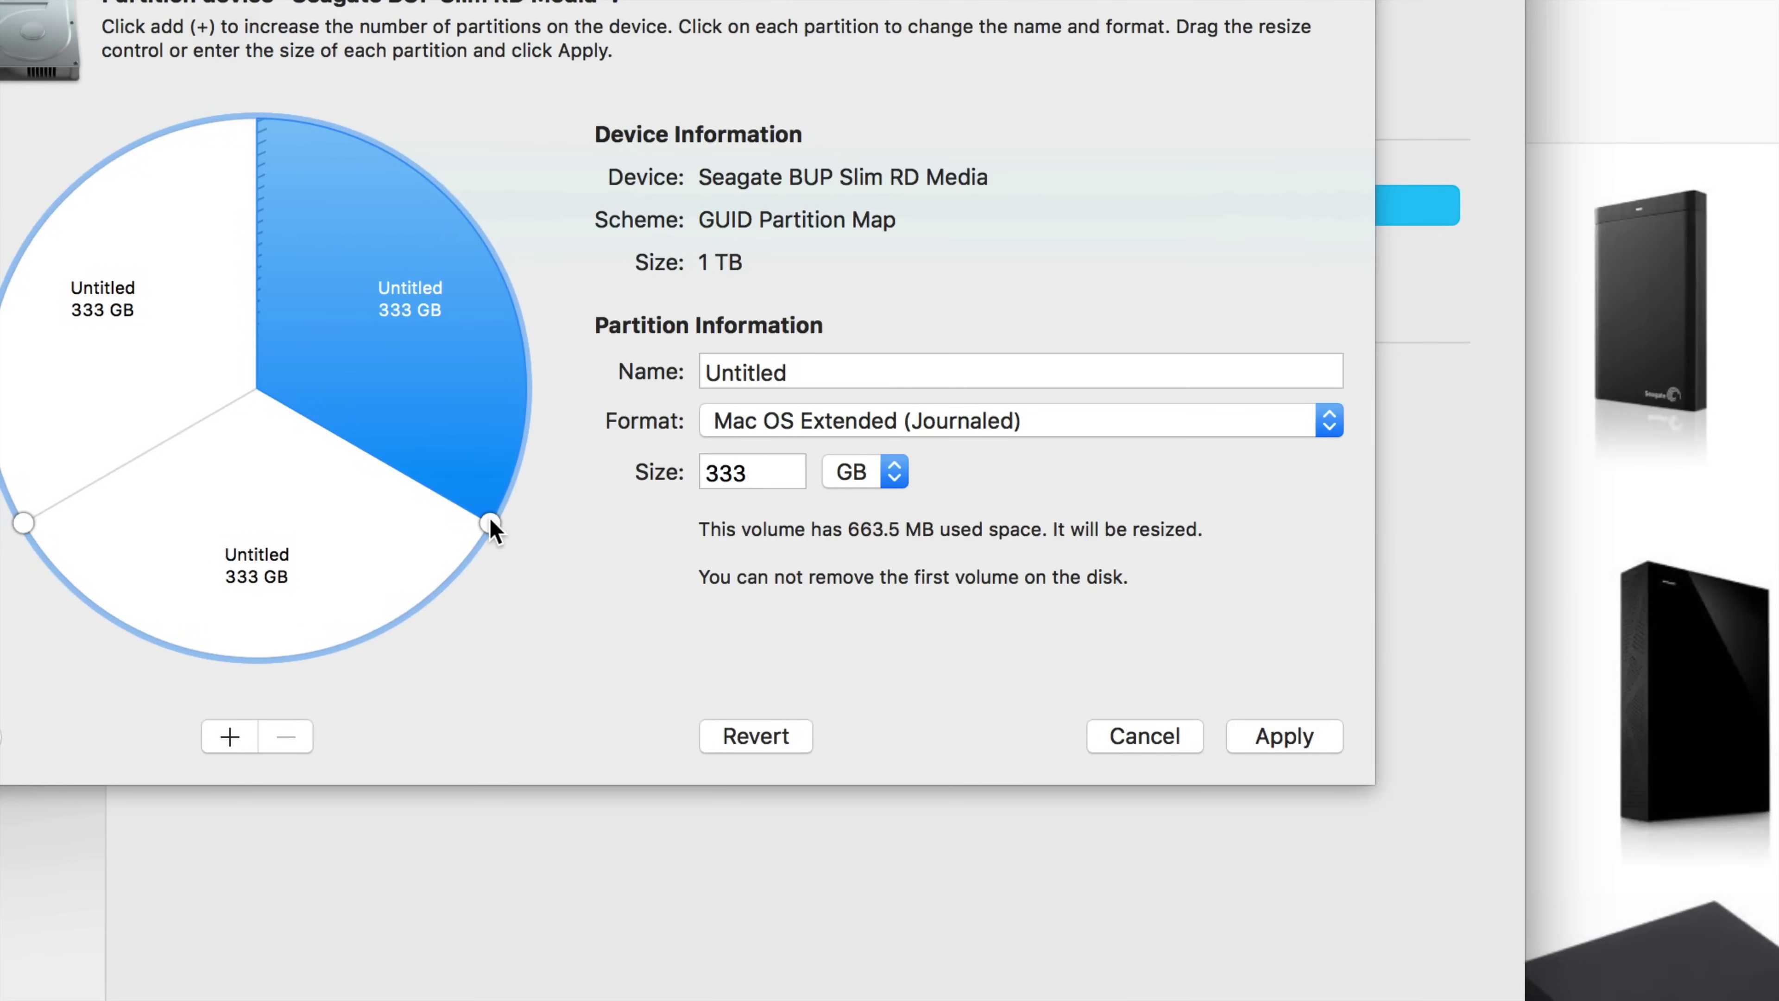
pyautogui.moveTo(488, 519); pyautogui.dragTo(253, 629)
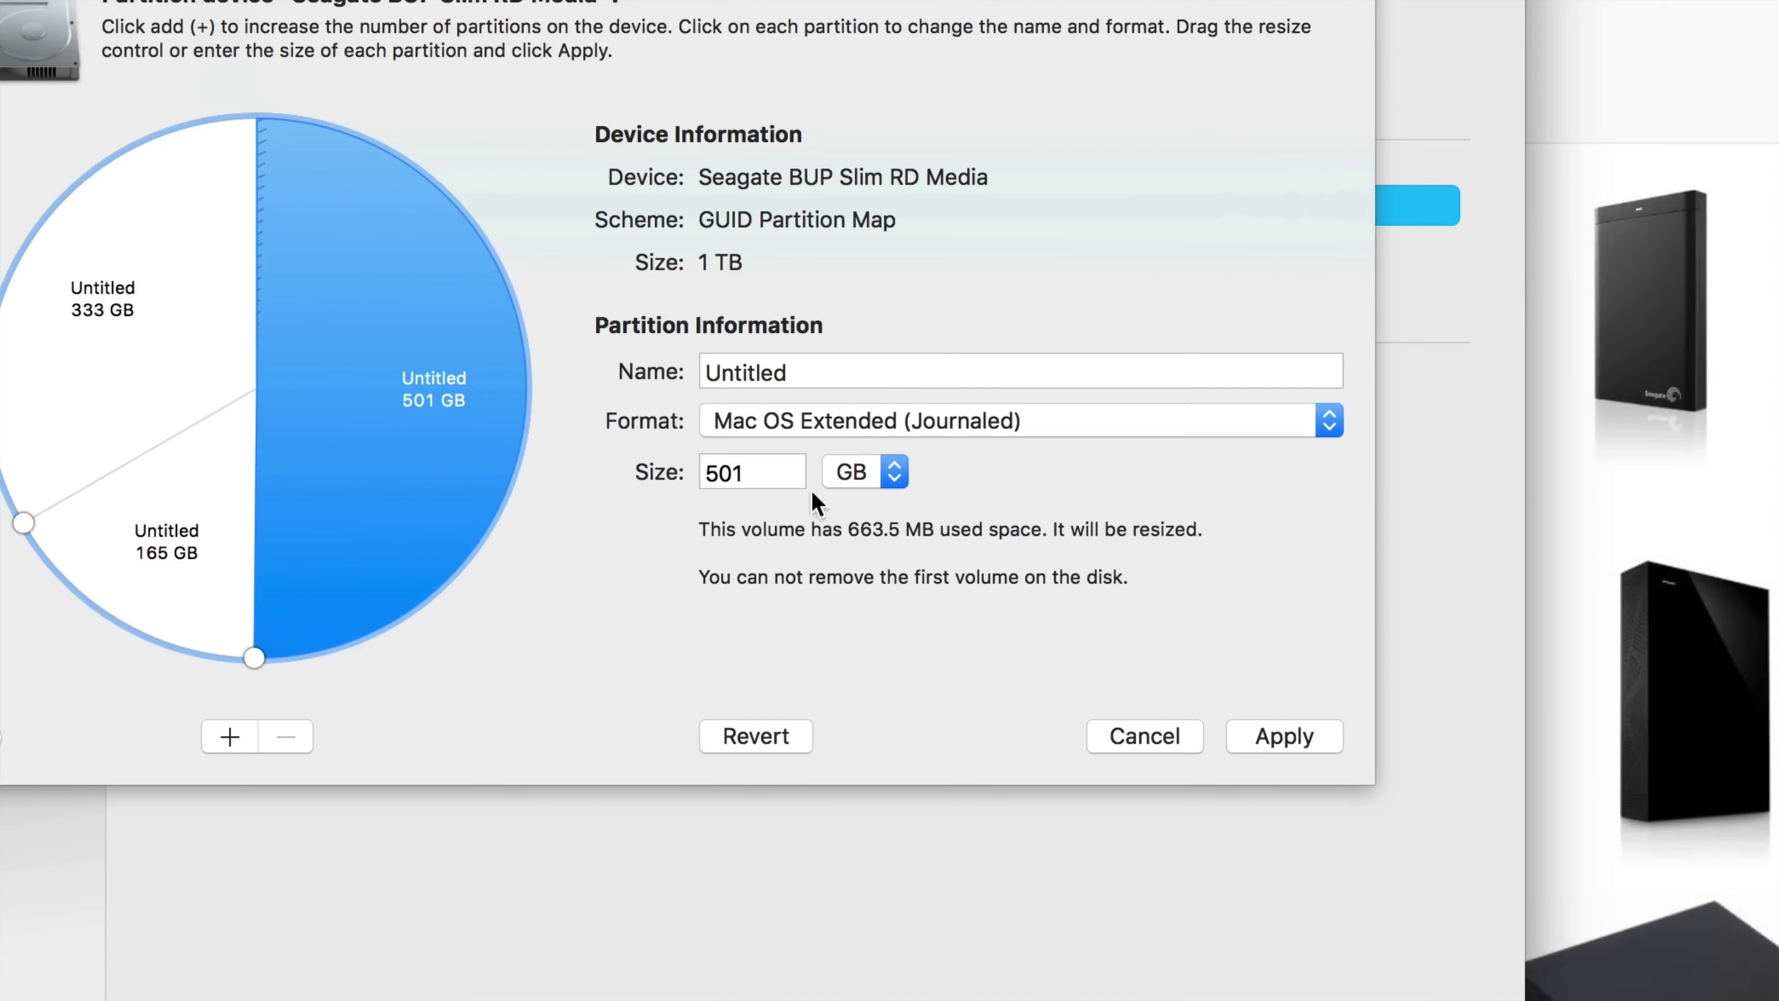
pyautogui.press('Tab')
pyautogui.write('T')
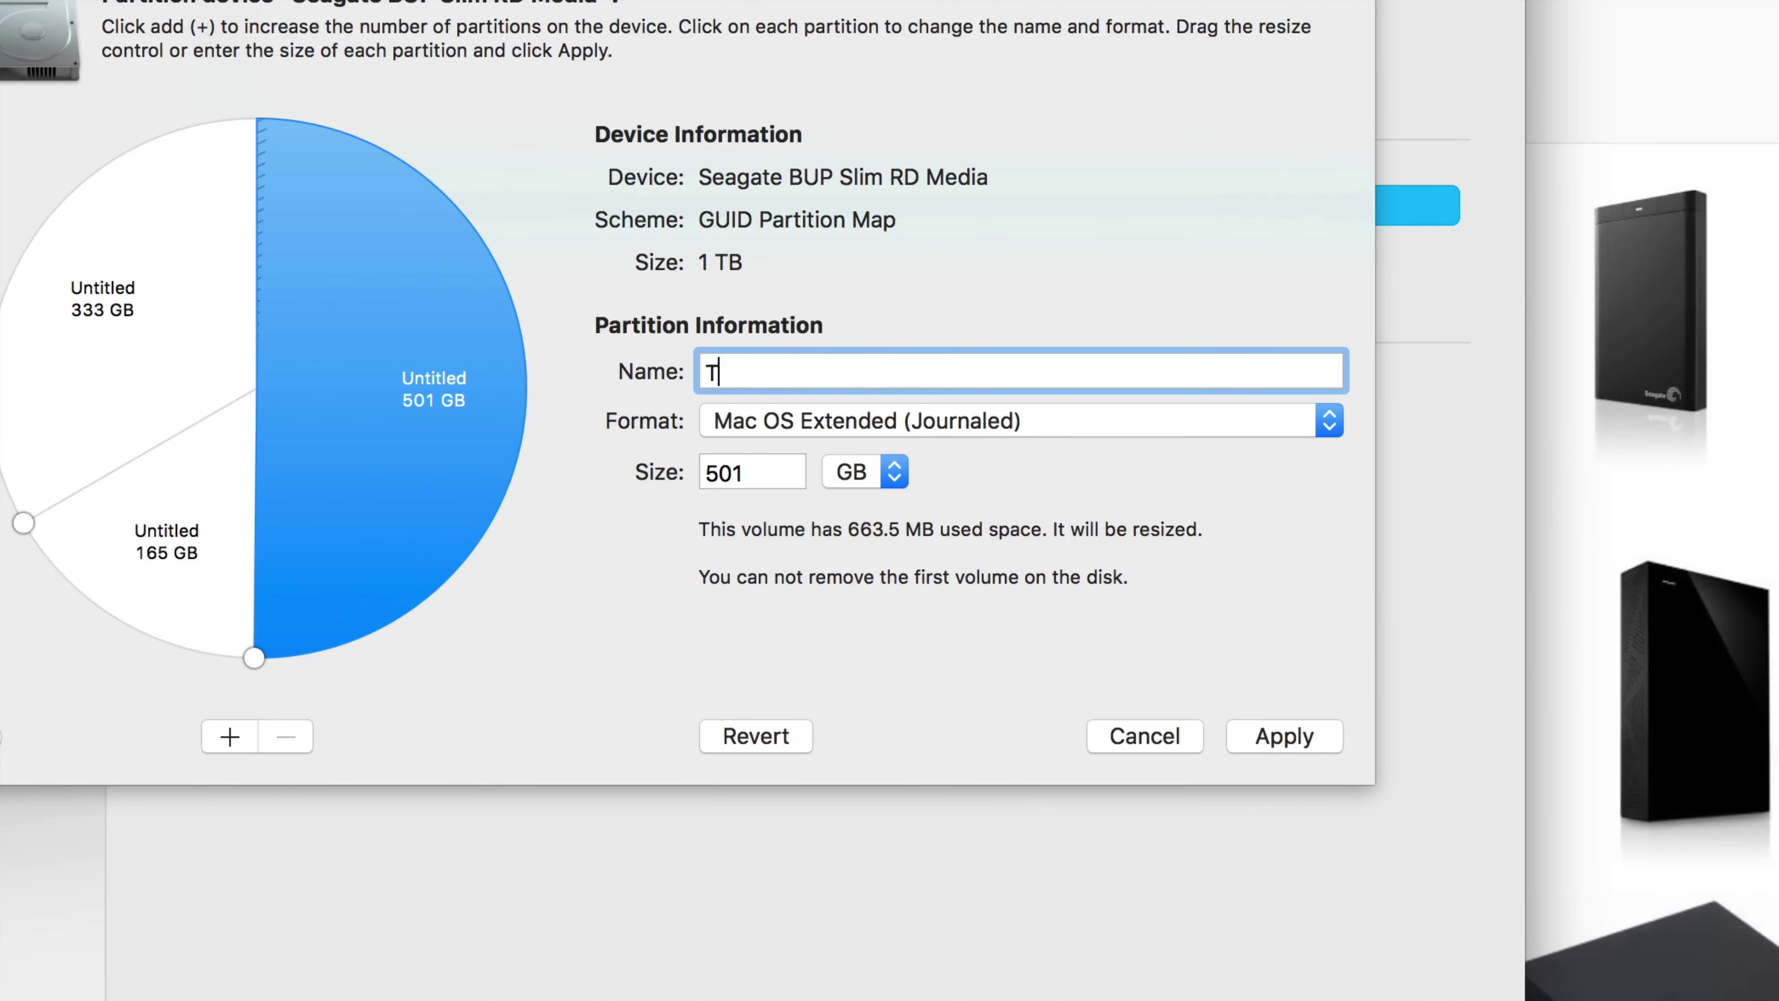
pyautogui.write('imeMachine')
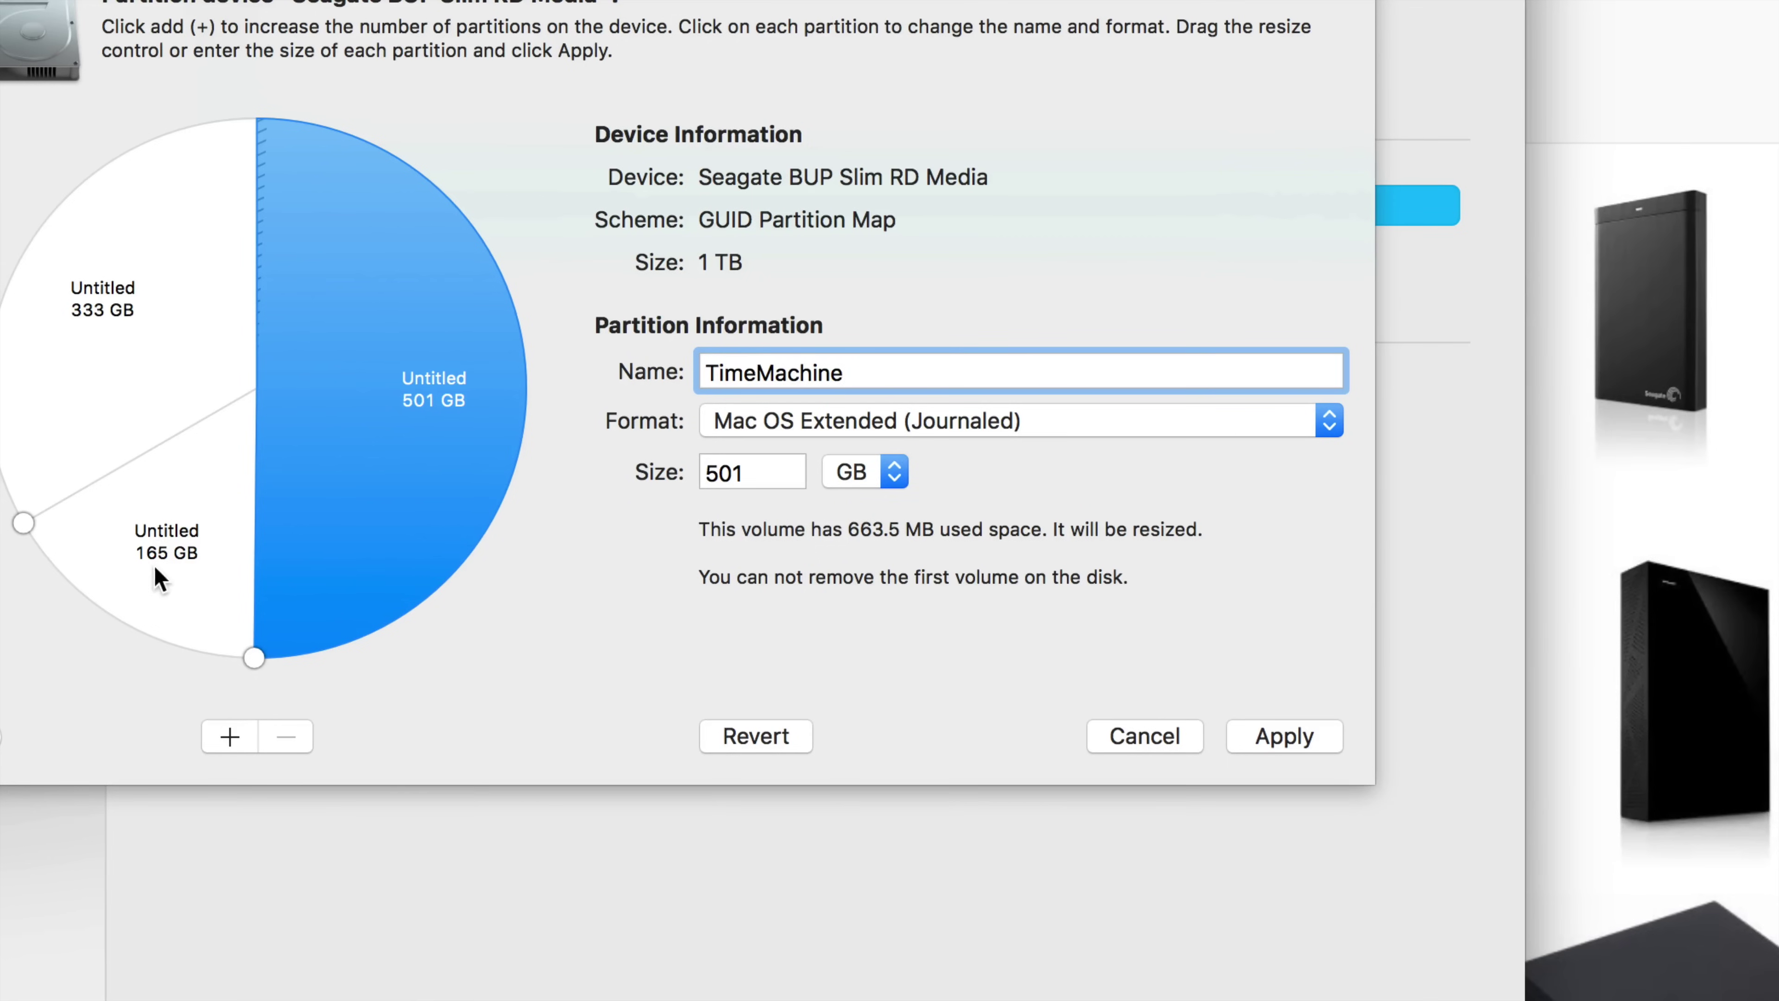
# Shrink the last partition to about 106 GB, name it PC and set its format to ExFAT.
pyautogui.click(156, 369)
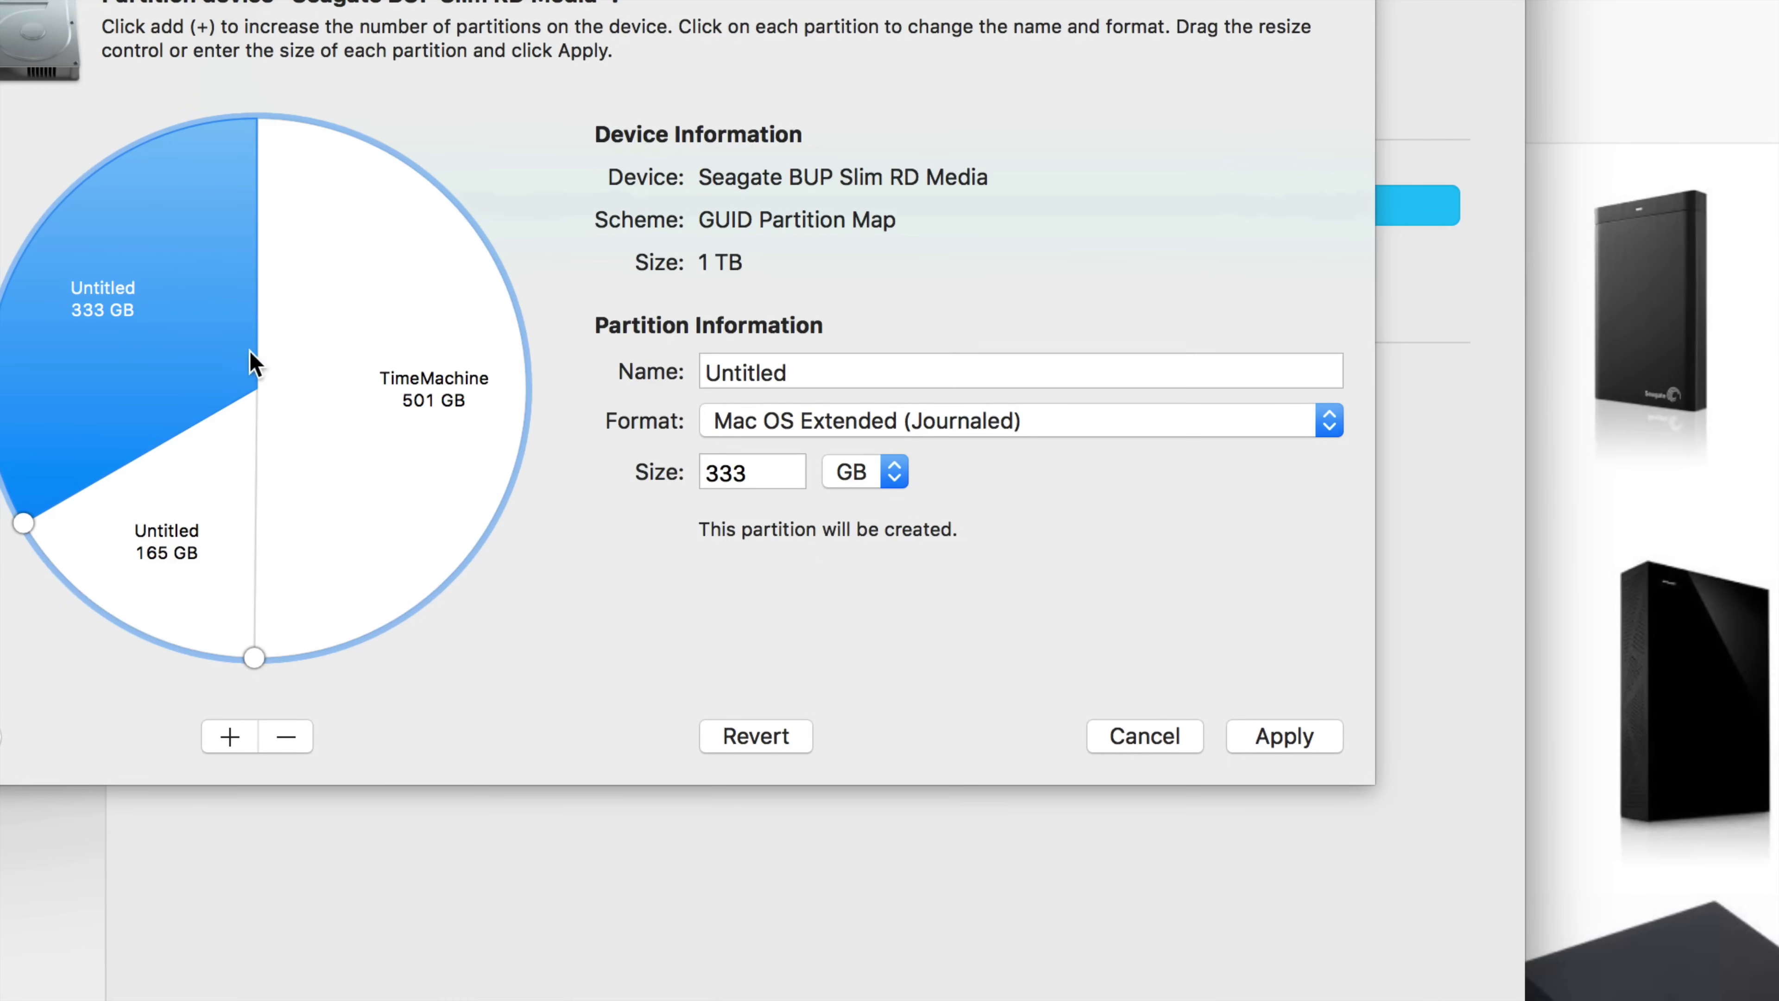
pyautogui.moveTo(23, 523); pyautogui.dragTo(67, 154)
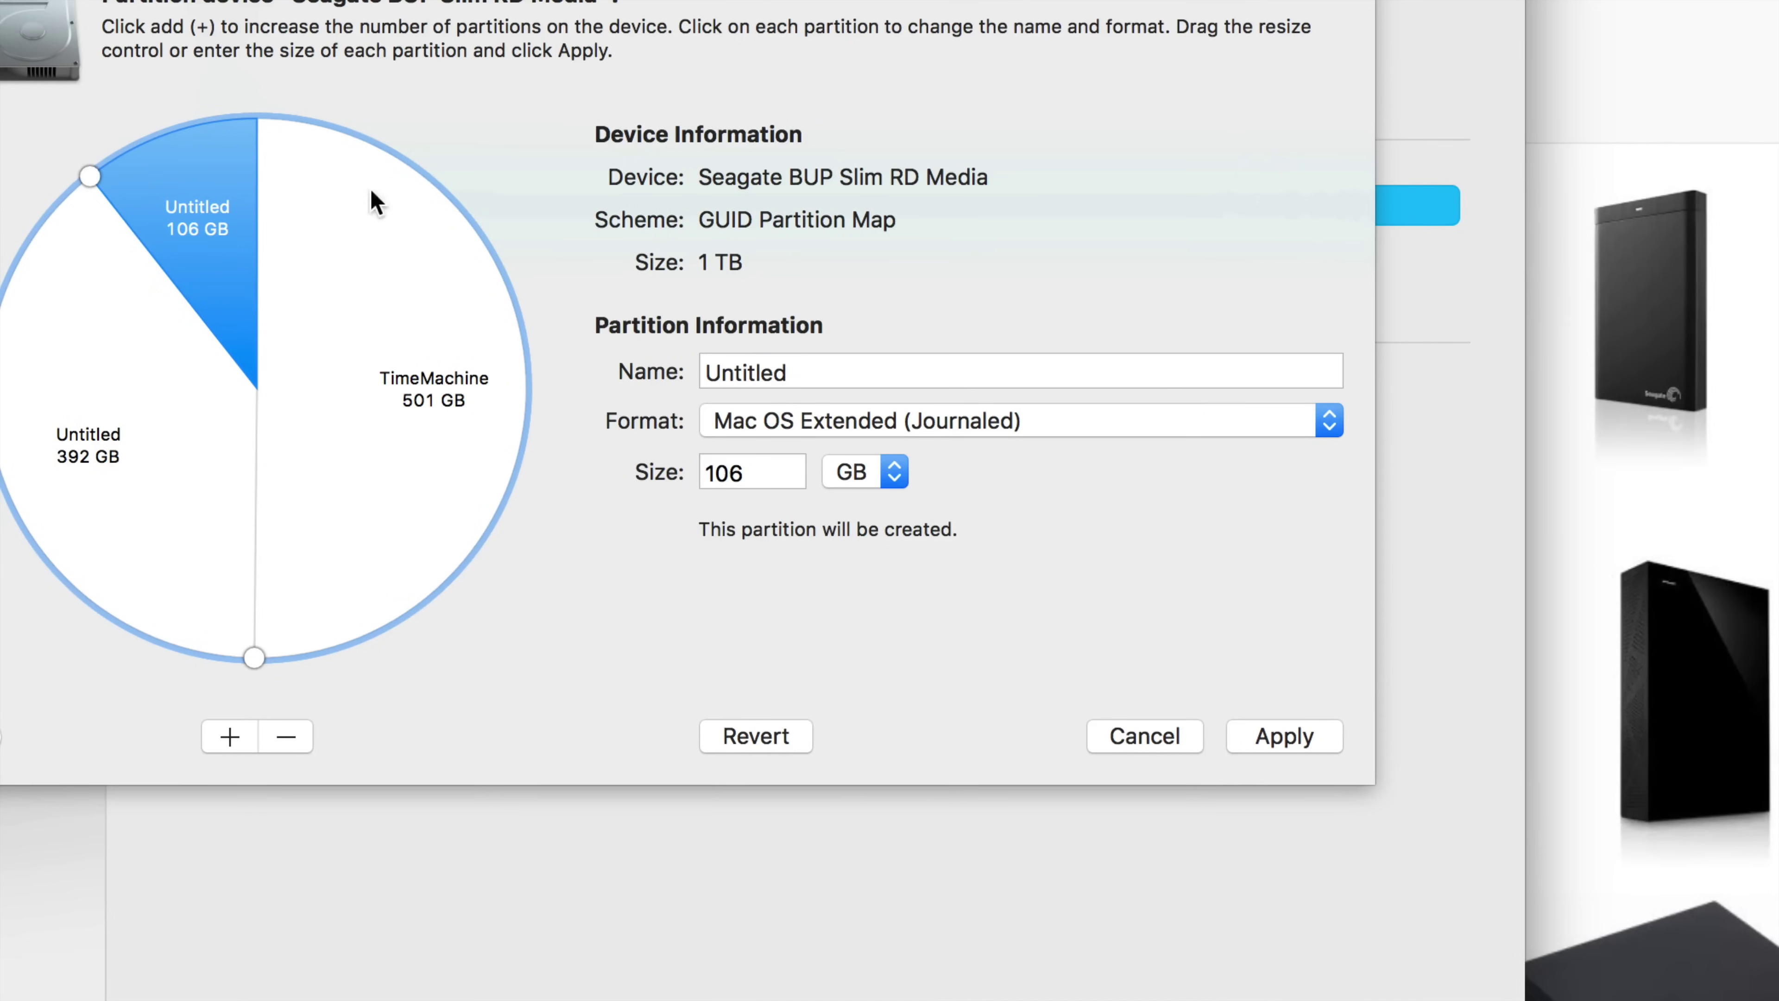
pyautogui.moveTo(804, 366); pyautogui.dragTo(683, 375)
pyautogui.write('PC')
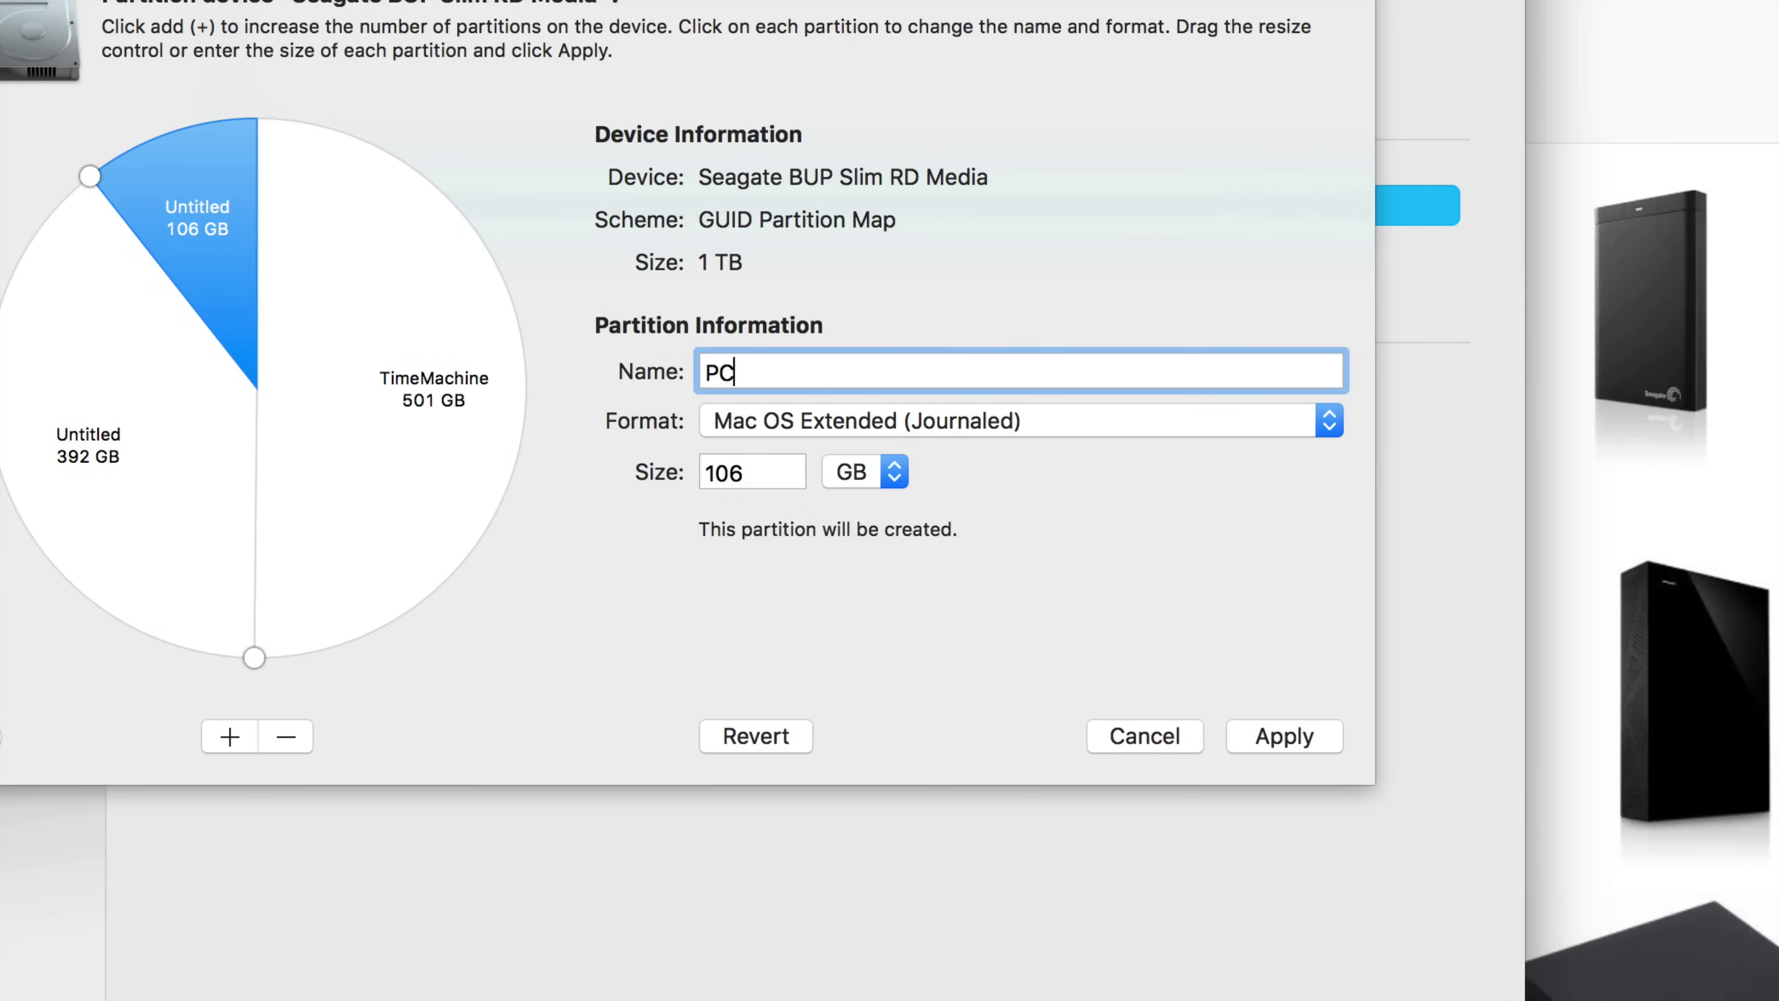
pyautogui.click(1327, 422)
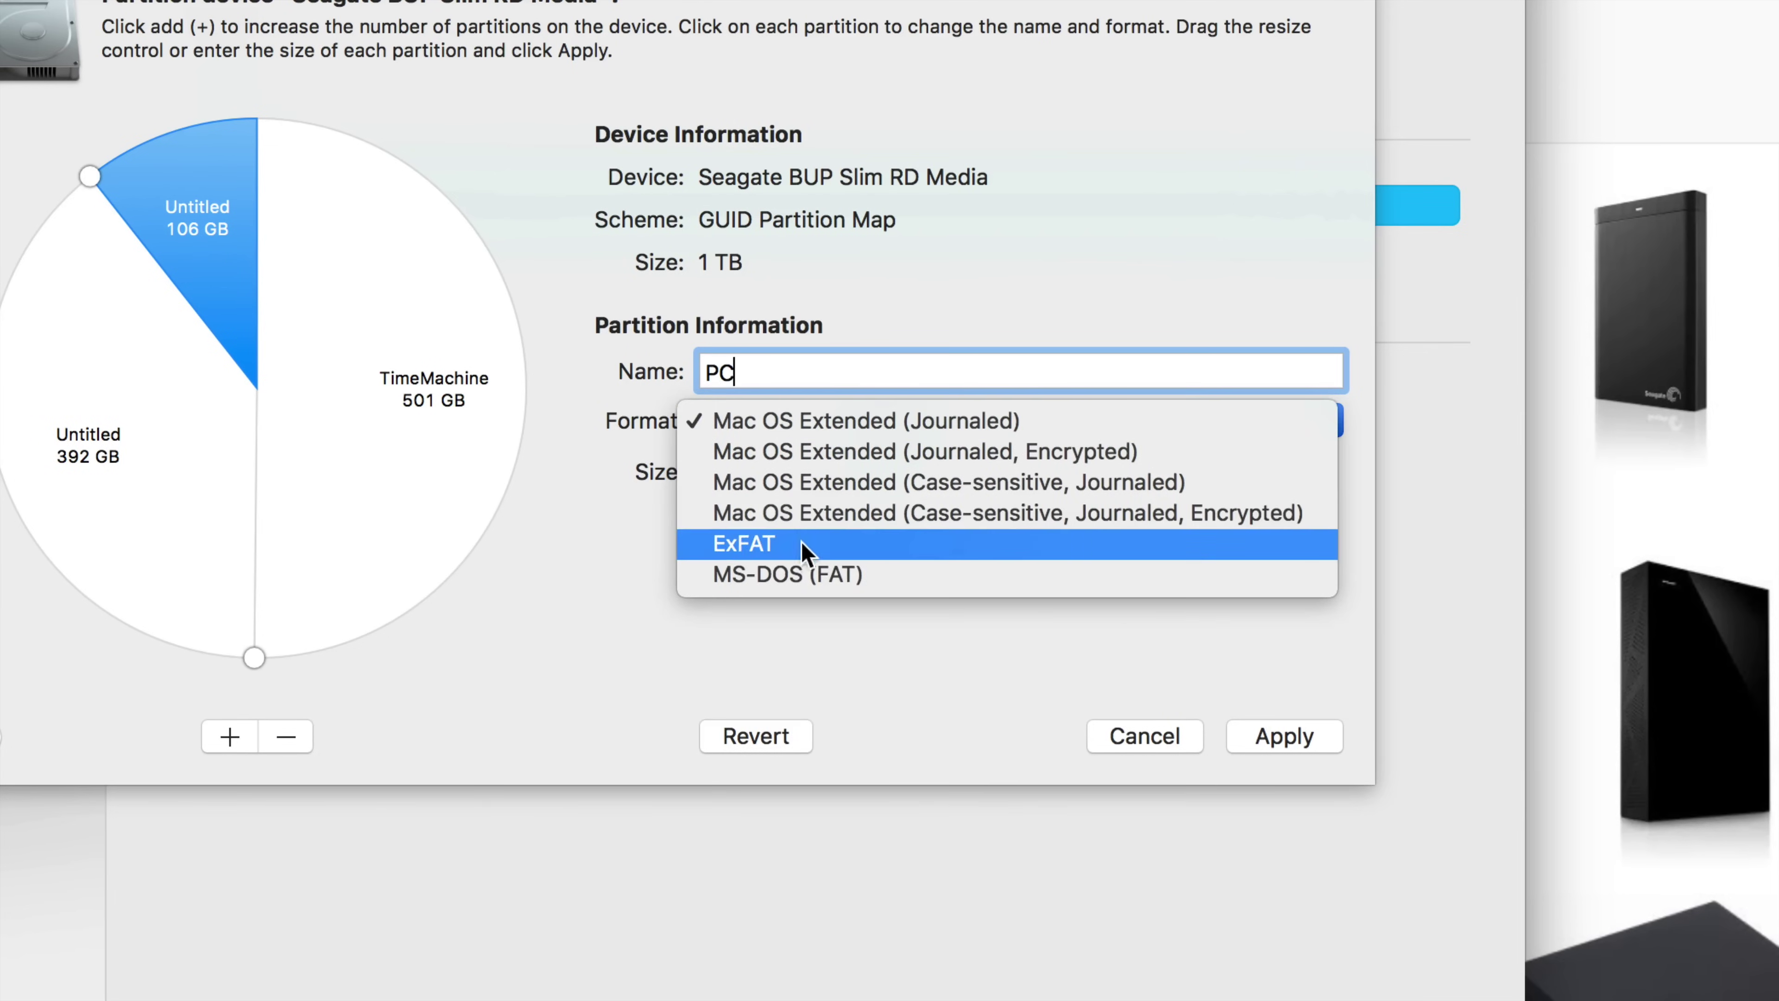
pyautogui.click(779, 553)
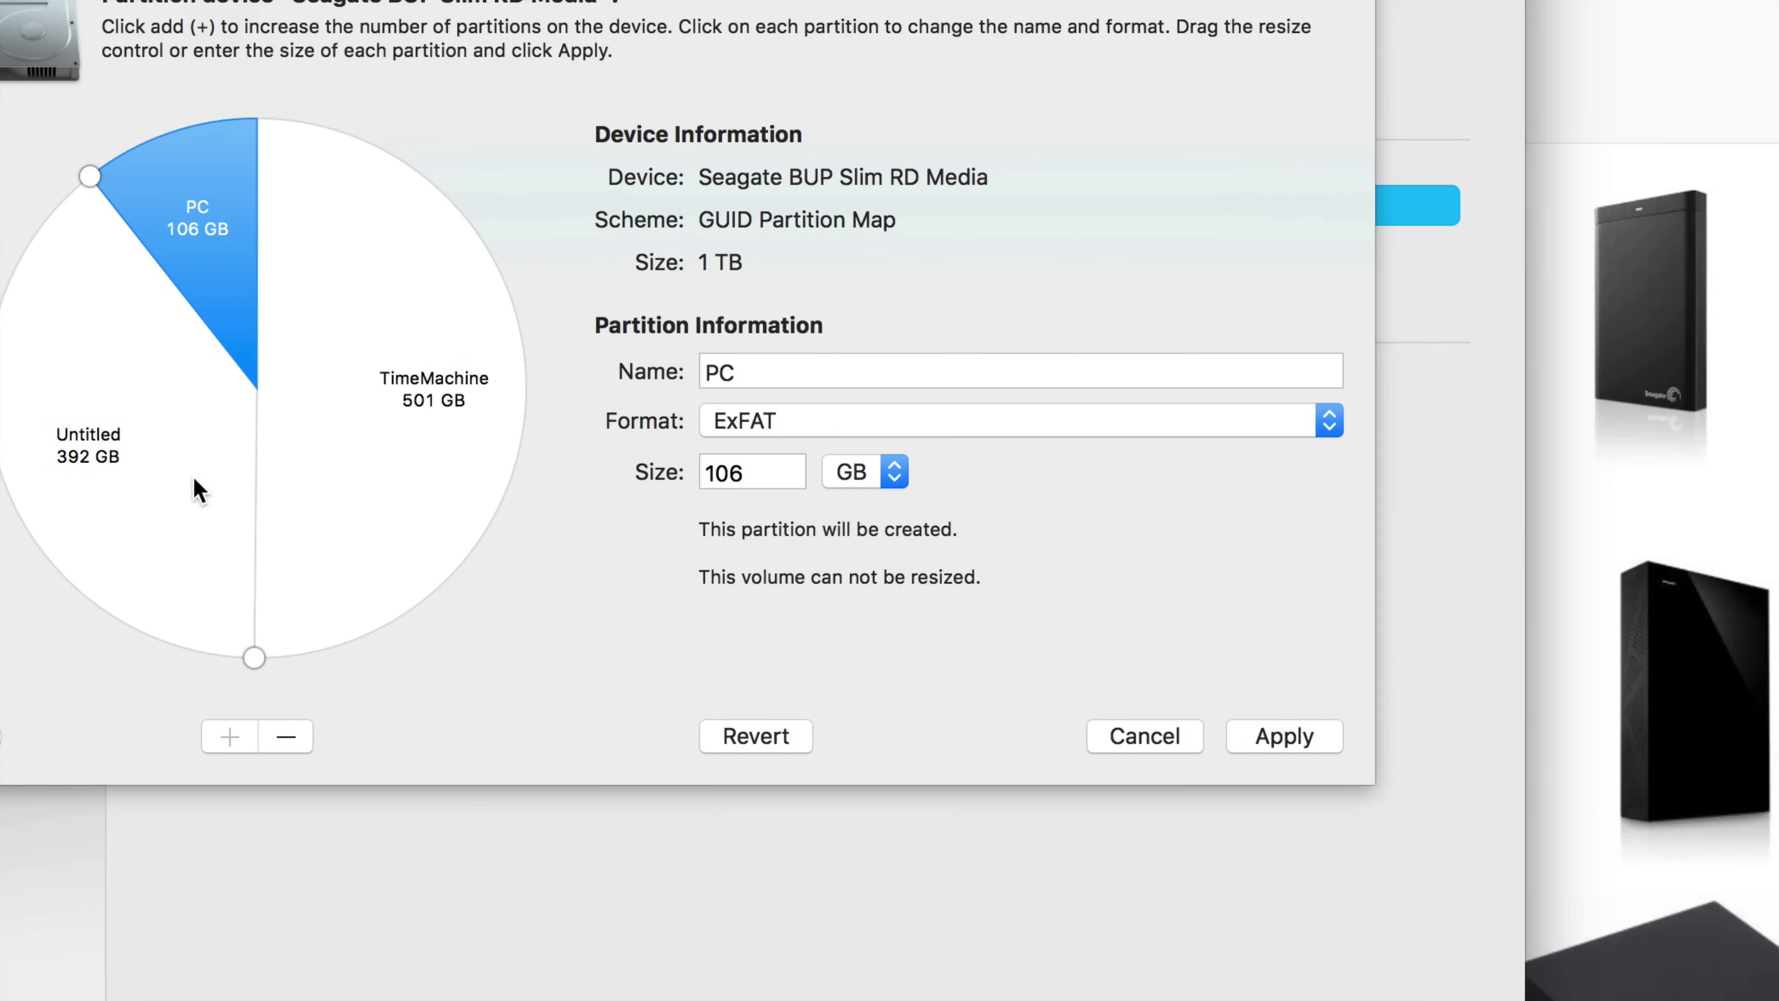
# Name the remaining untitled partition Backup Mac, keep its Mac OS Extended (Journaled) format and review the partitions once more.
pyautogui.click(195, 449)
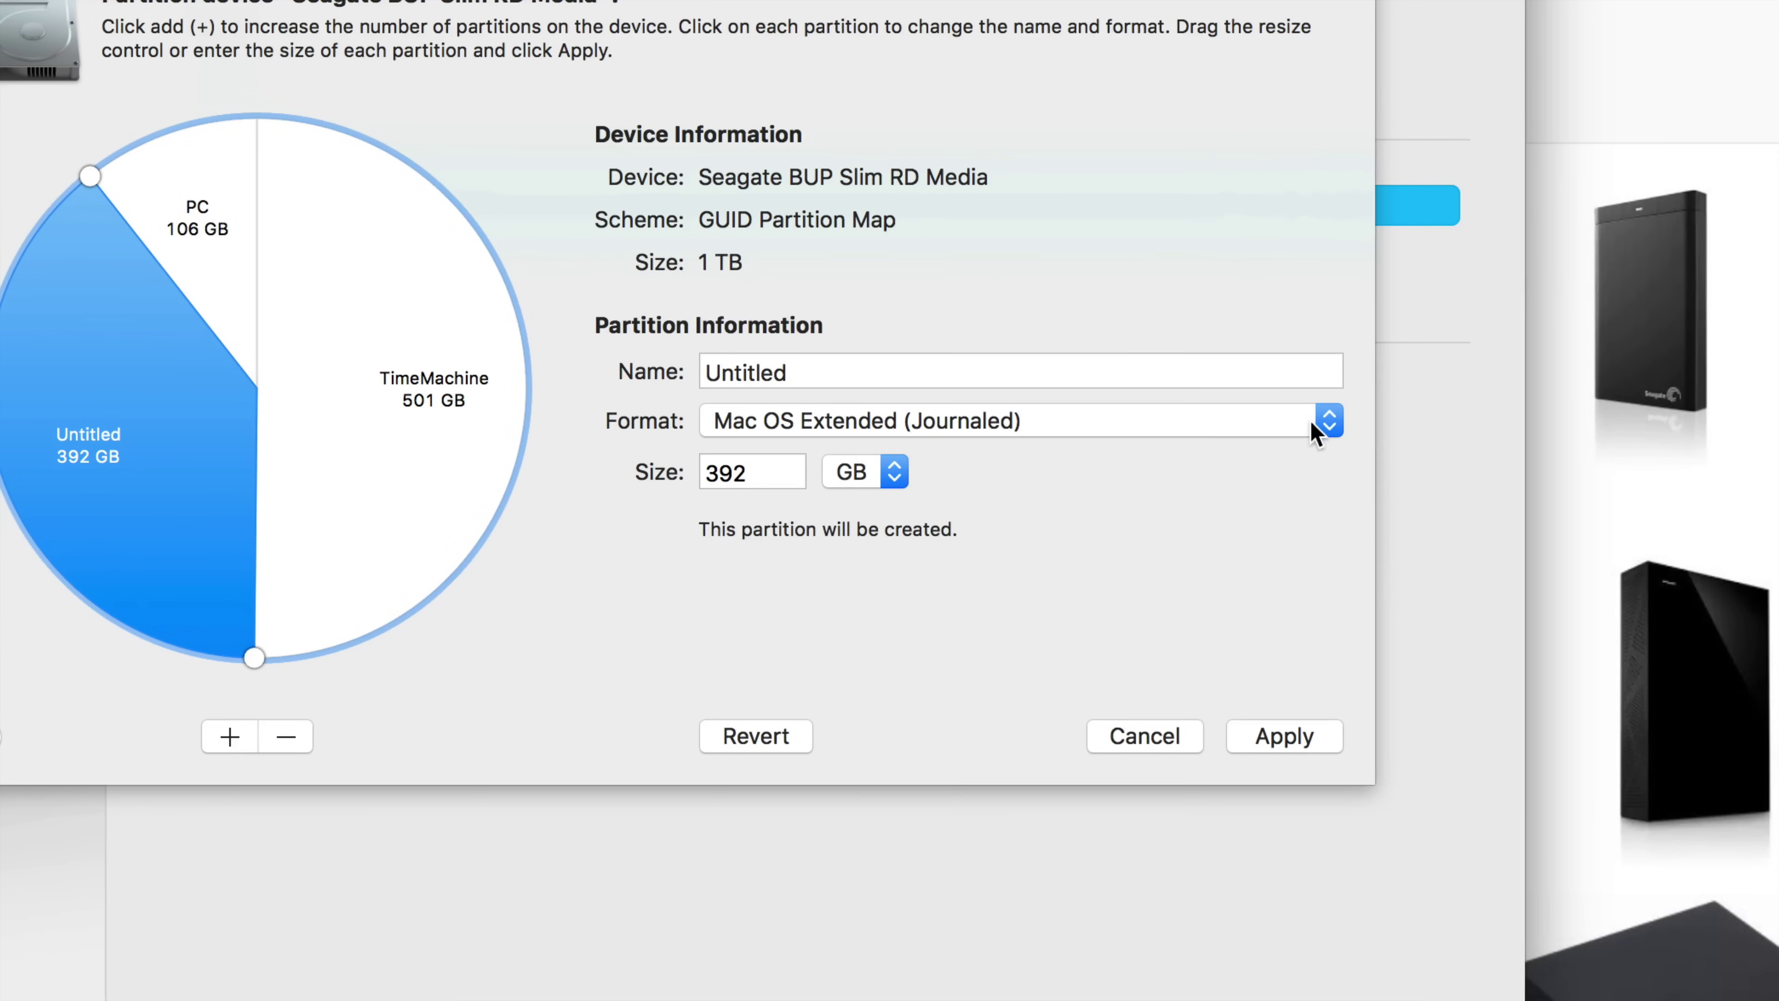
pyautogui.press('Tab')
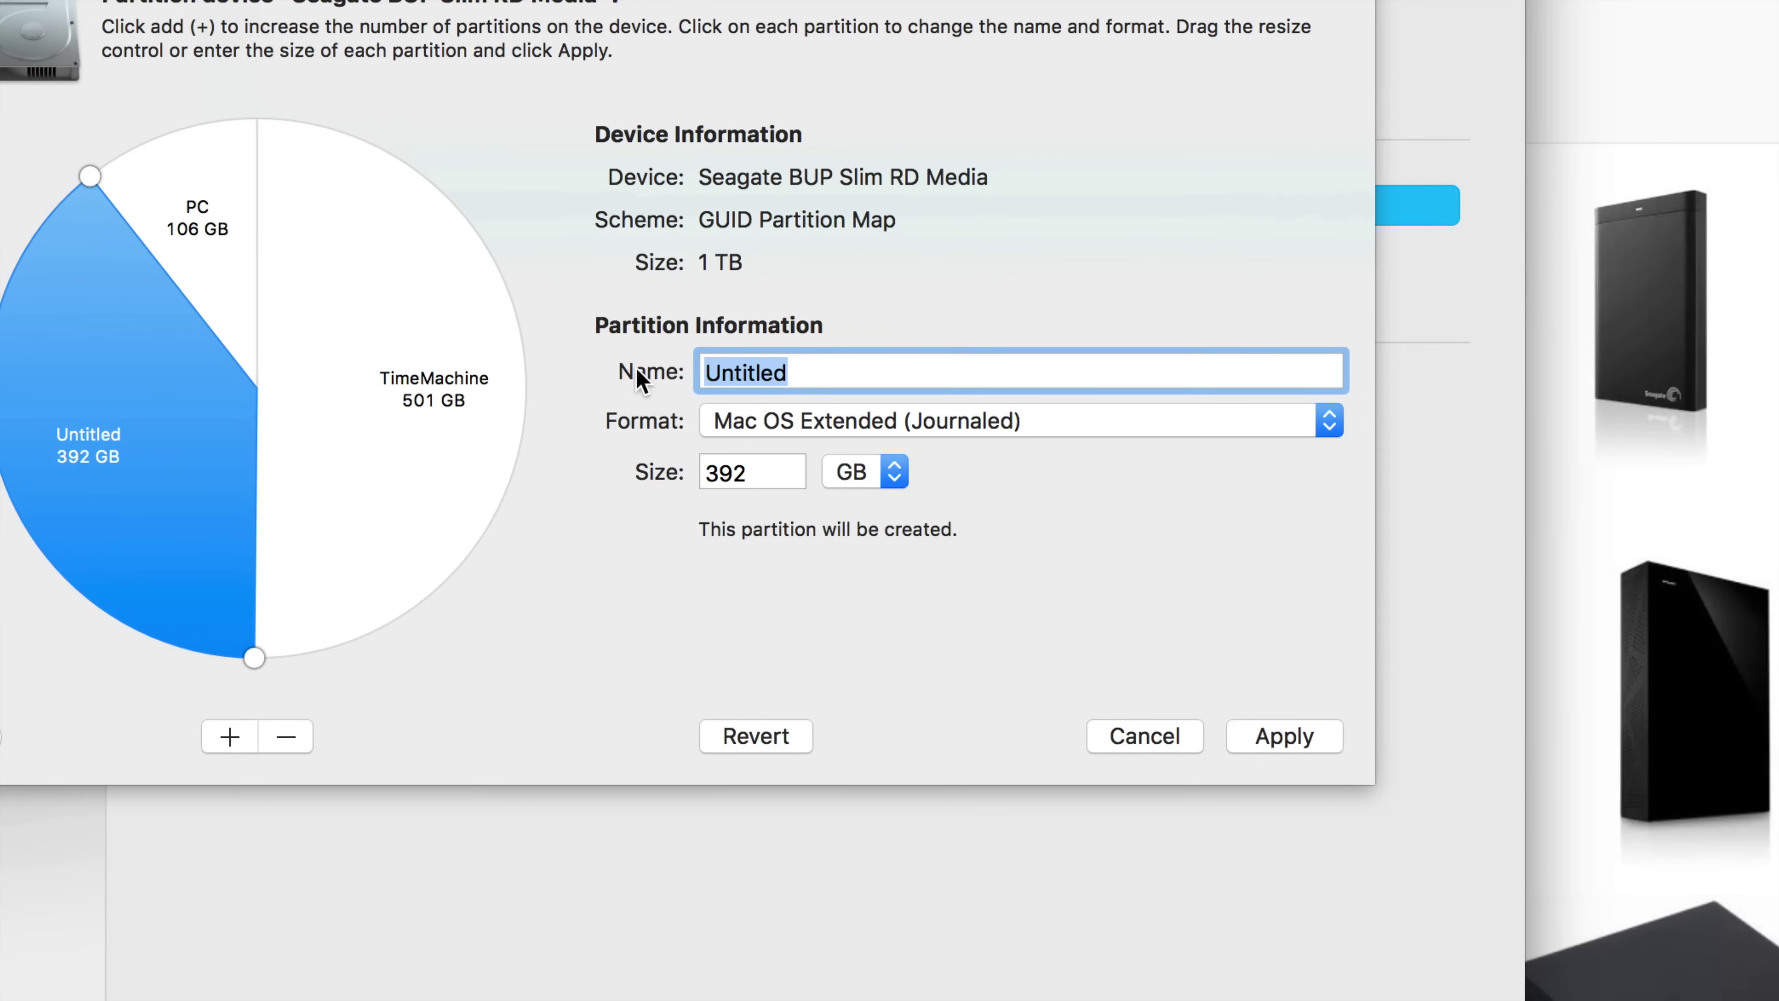
pyautogui.write('Backup Mac')
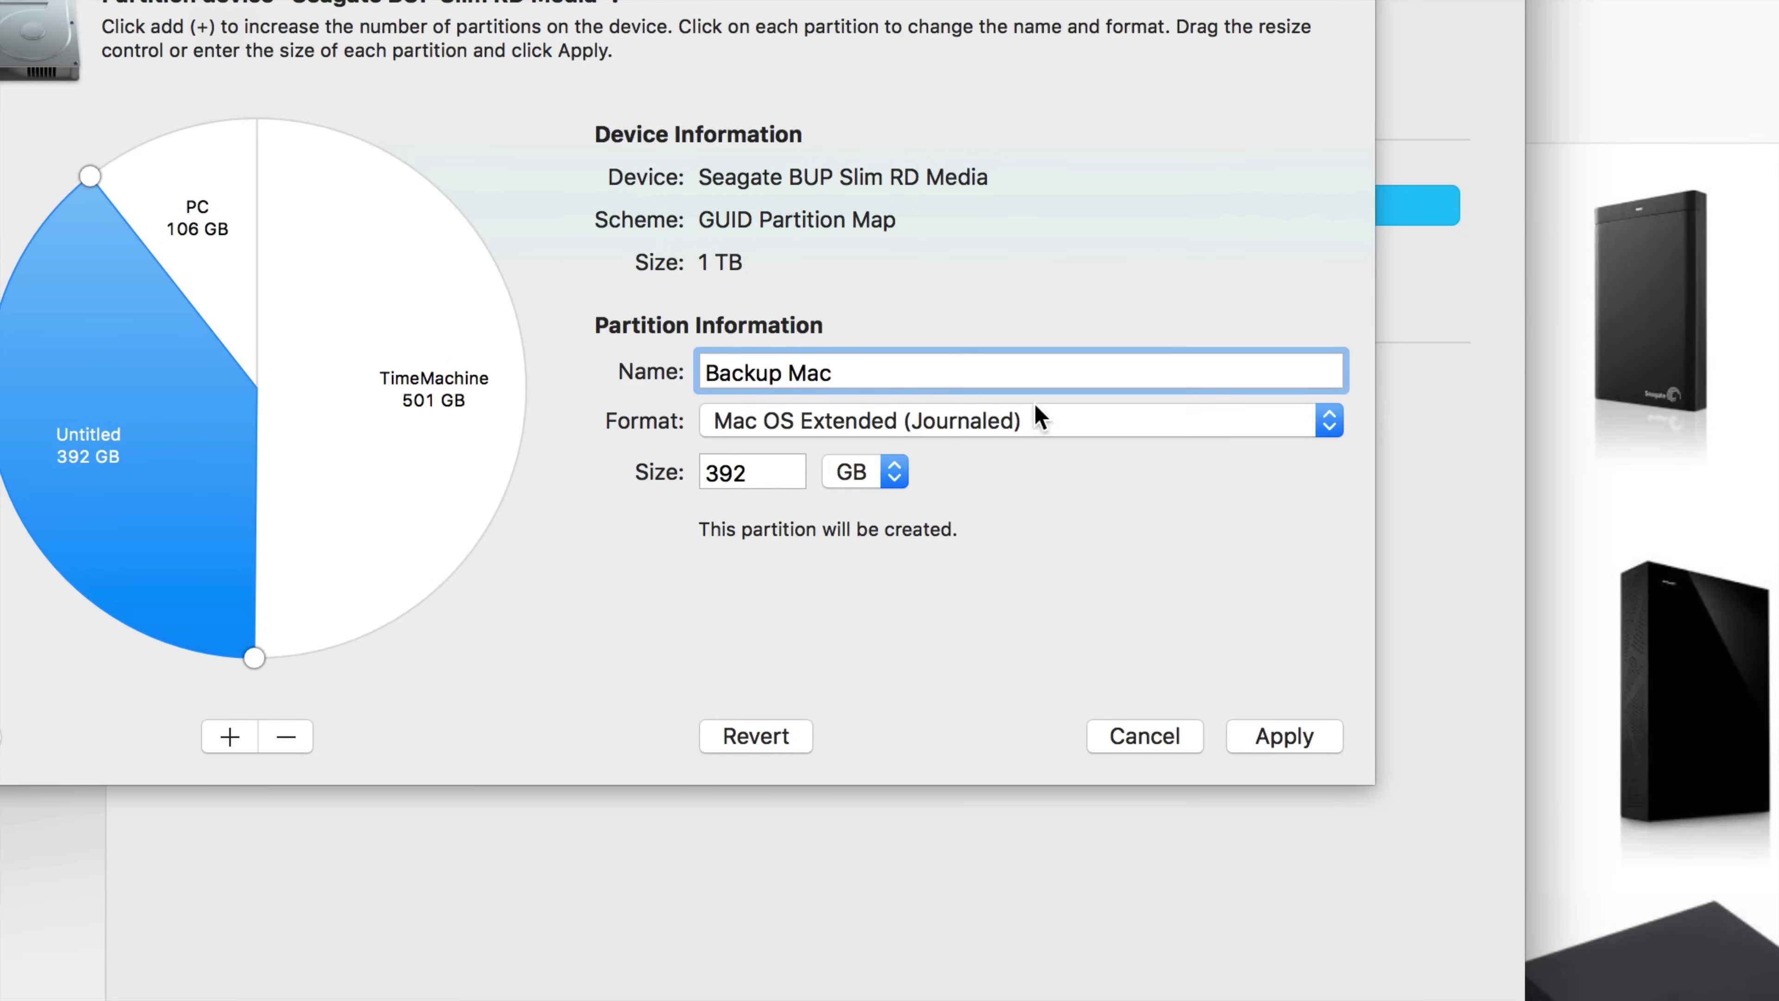
pyautogui.click(1043, 420)
pyautogui.click(890, 422)
pyautogui.click(884, 422)
pyautogui.click(884, 421)
pyautogui.click(235, 260)
pyautogui.click(364, 379)
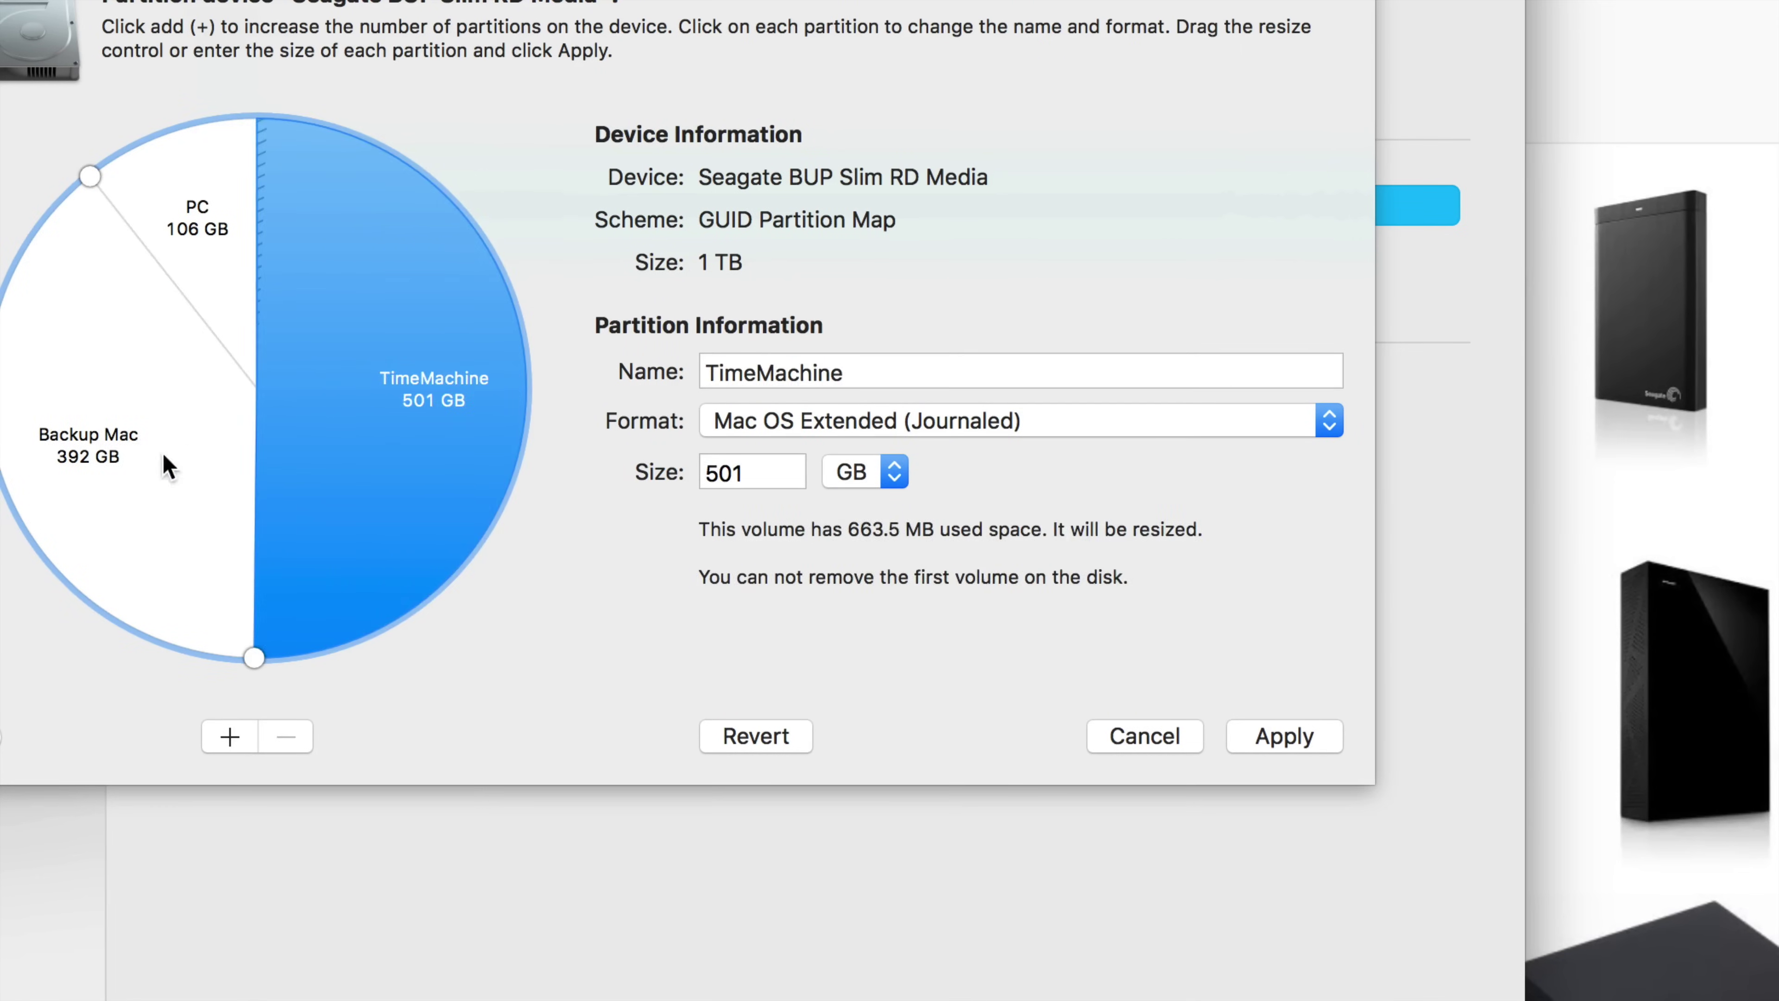
pyautogui.click(199, 453)
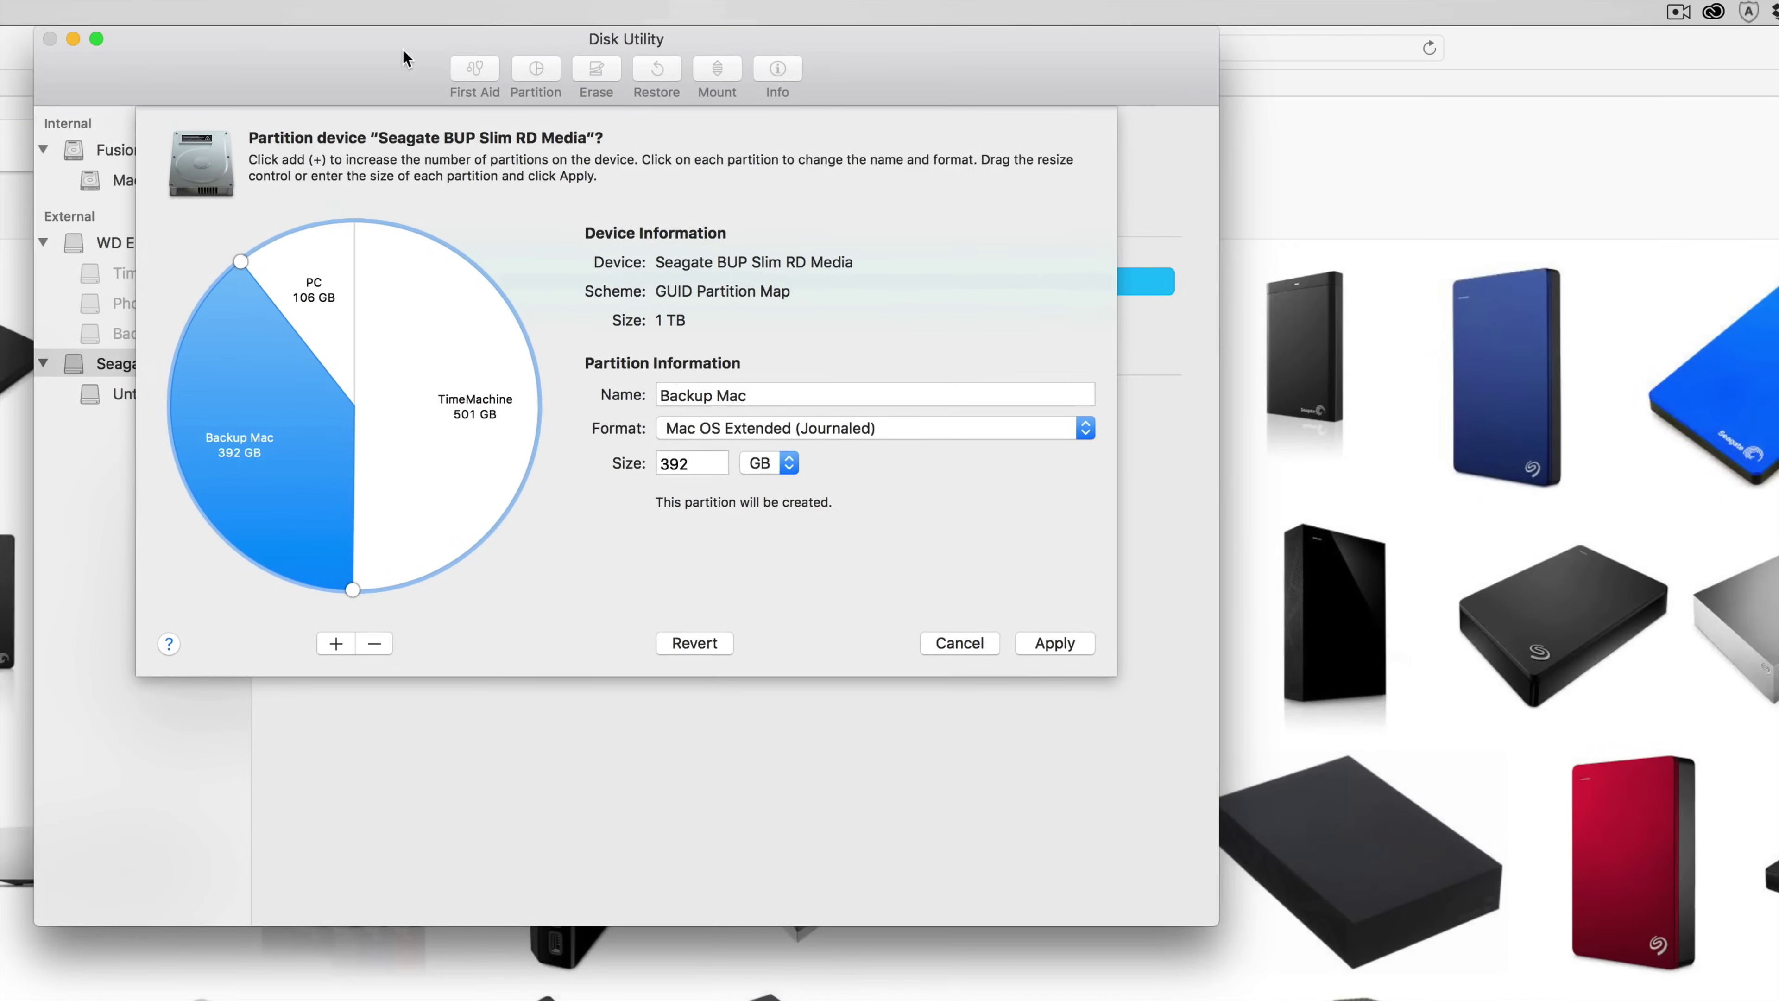
# Apply and confirm the three-partition layout on the Seagate drive, view the operation details and close the report.
pyautogui.moveTo(401, 47); pyautogui.dragTo(486, 47)
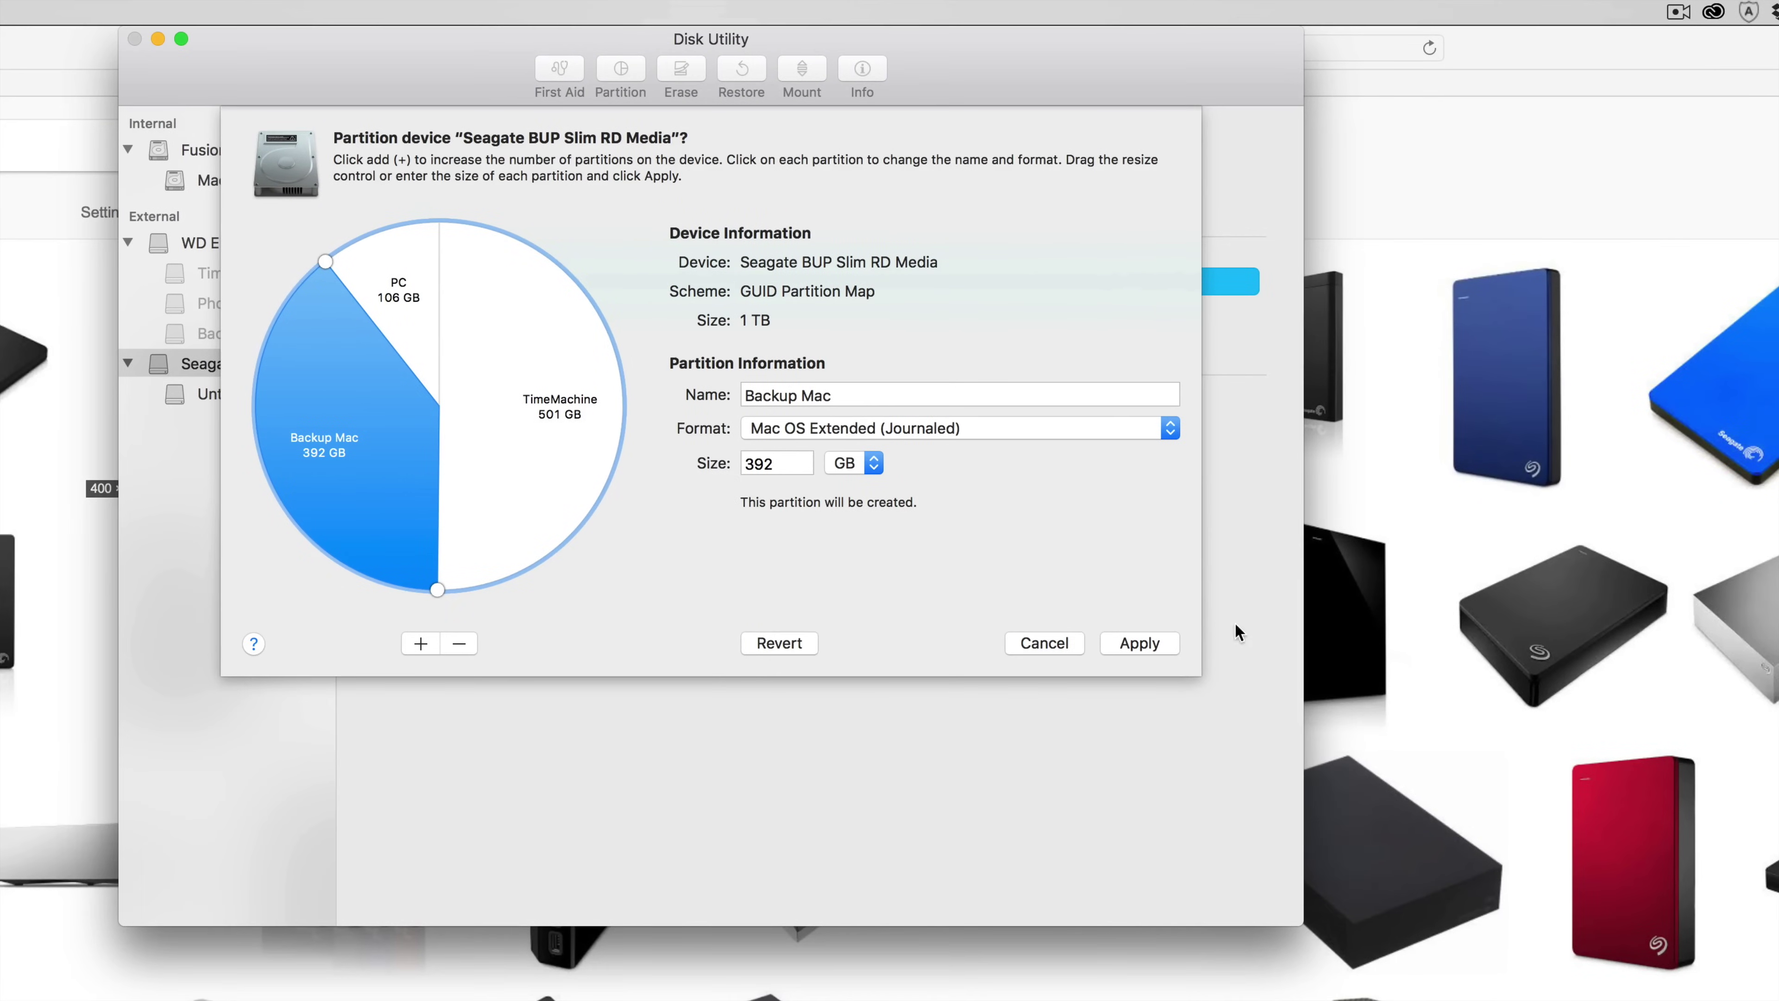
pyautogui.click(1138, 643)
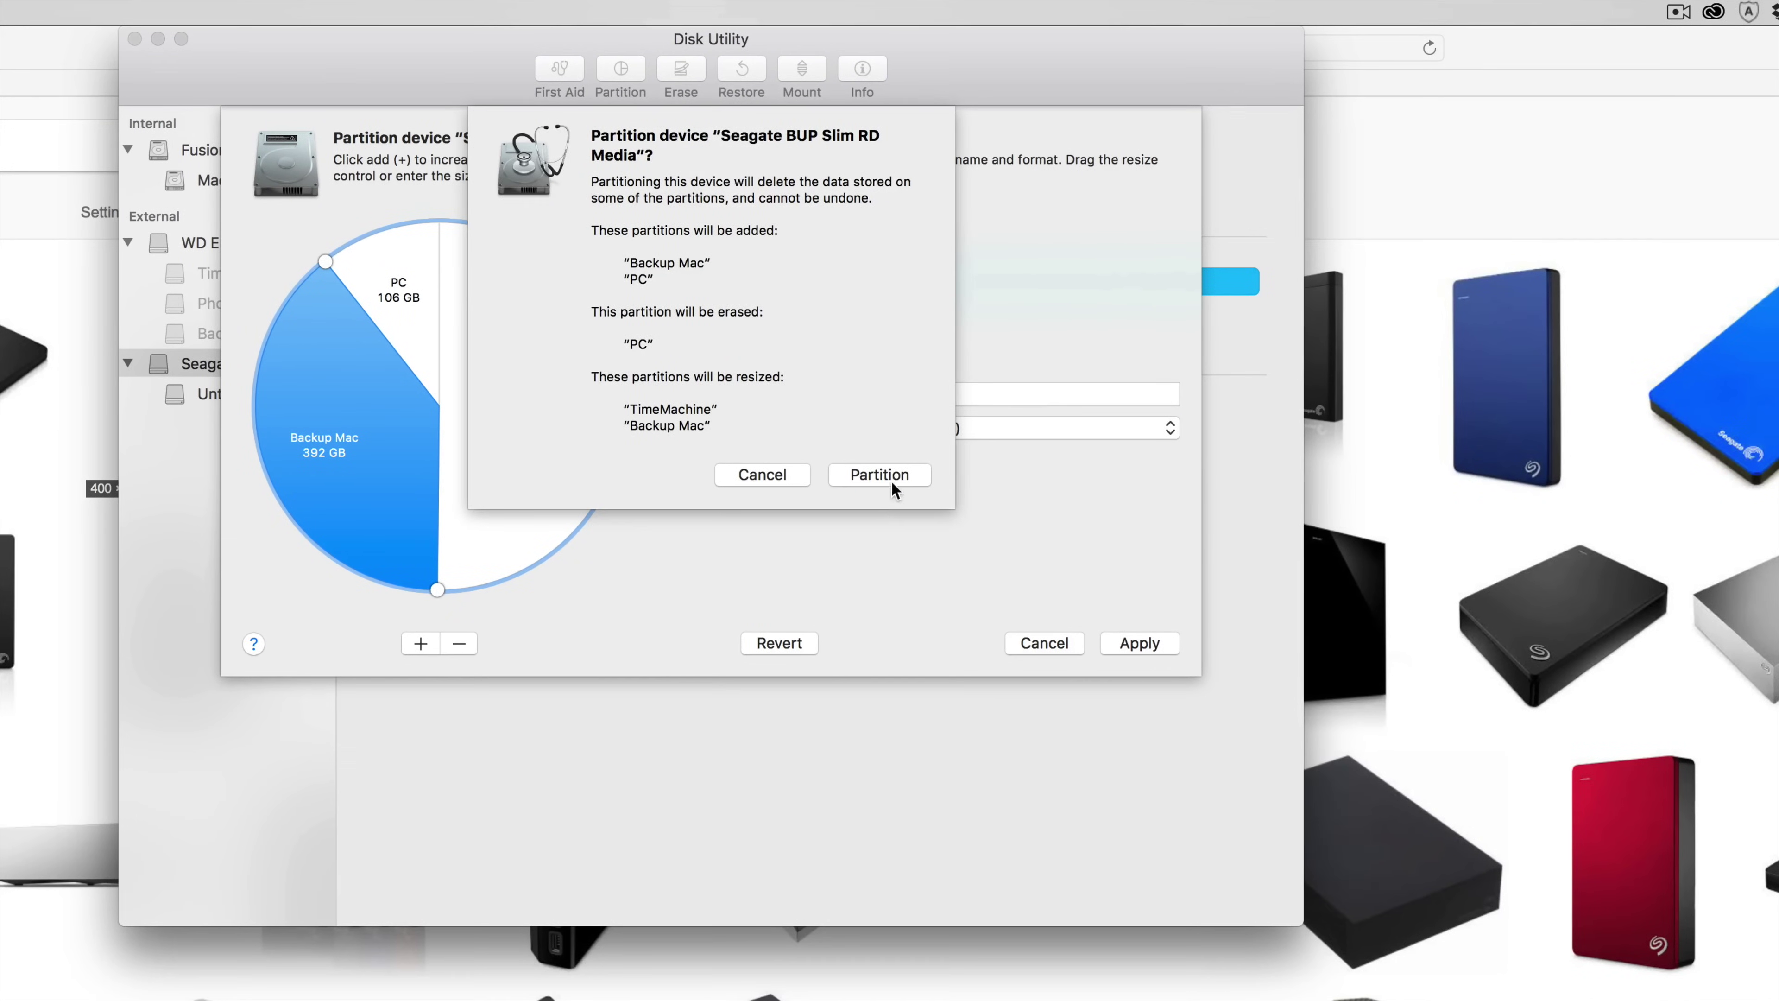
pyautogui.click(884, 448)
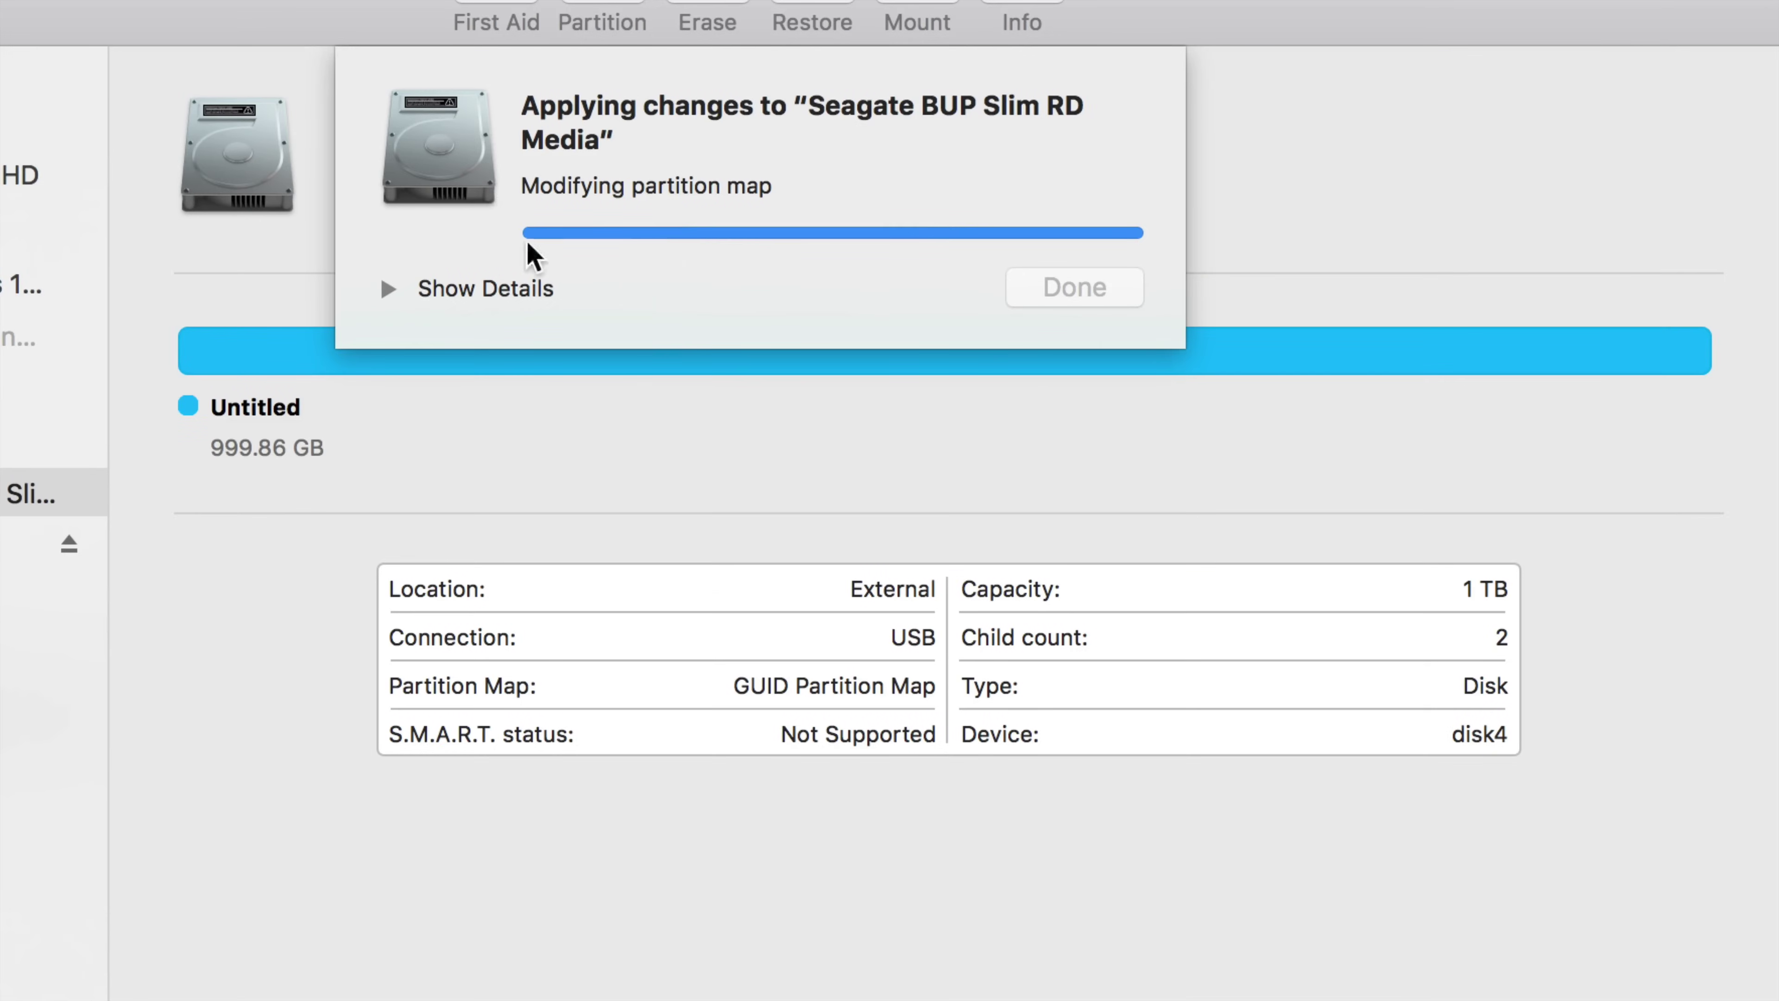
pyautogui.click(393, 287)
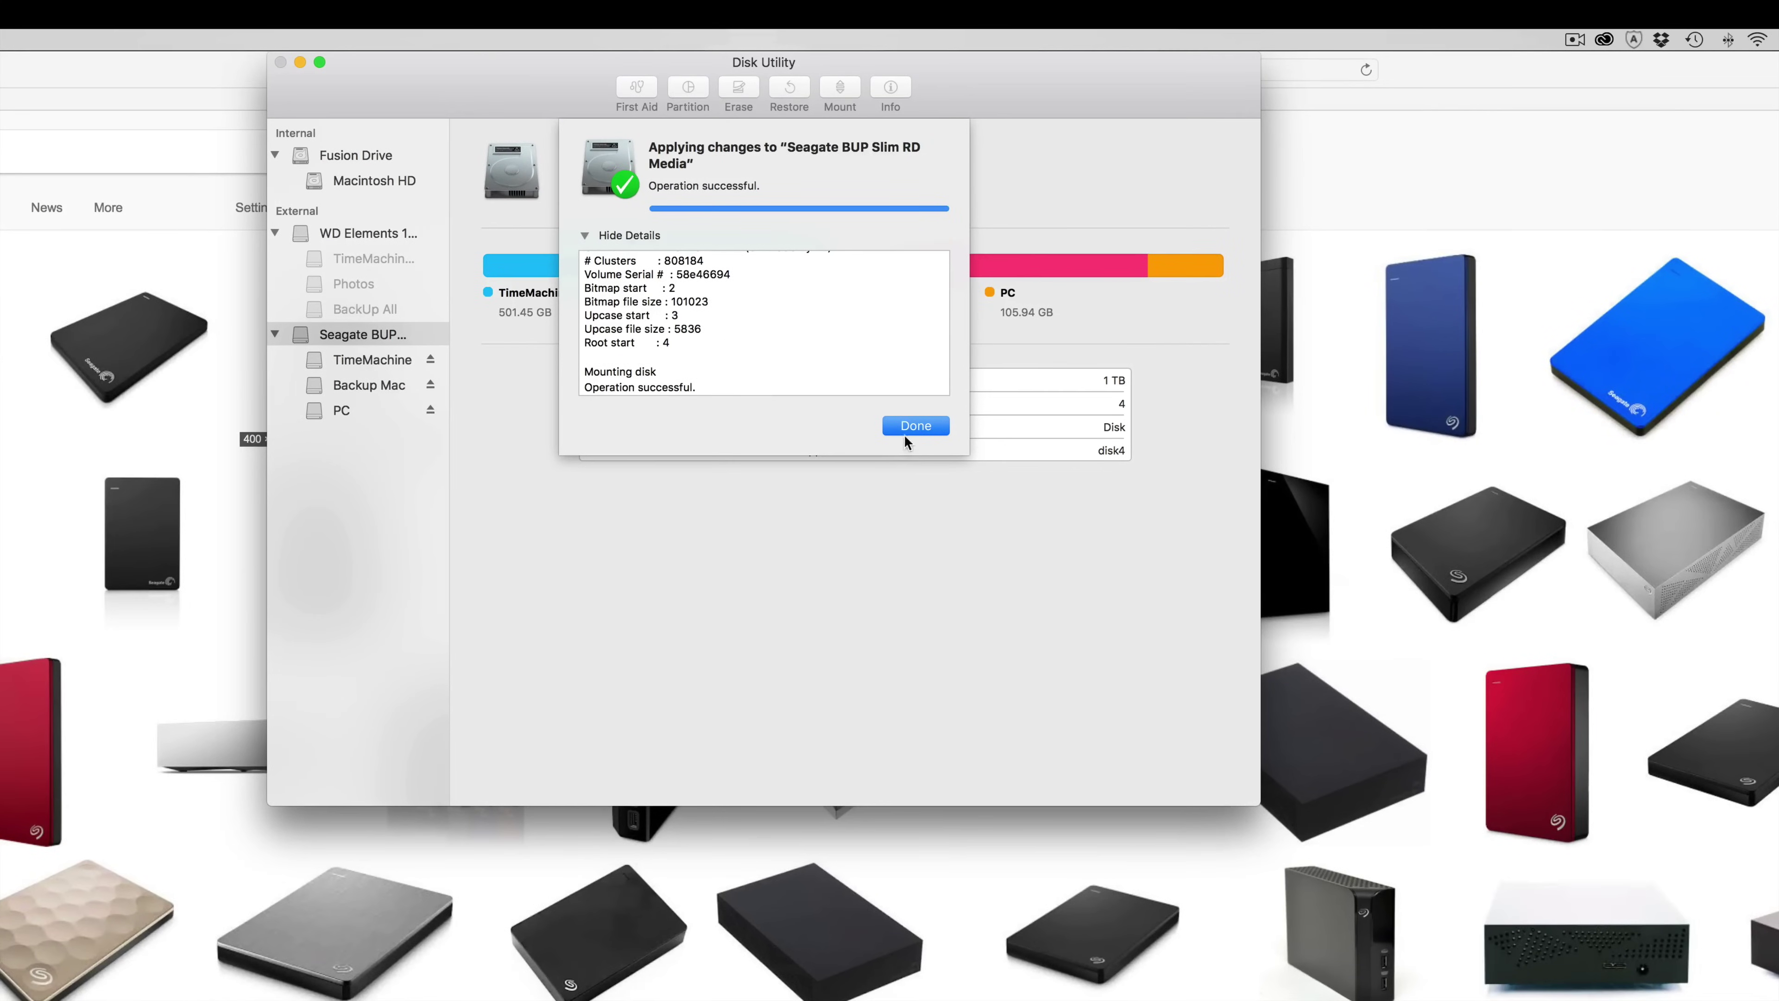
pyautogui.click(904, 433)
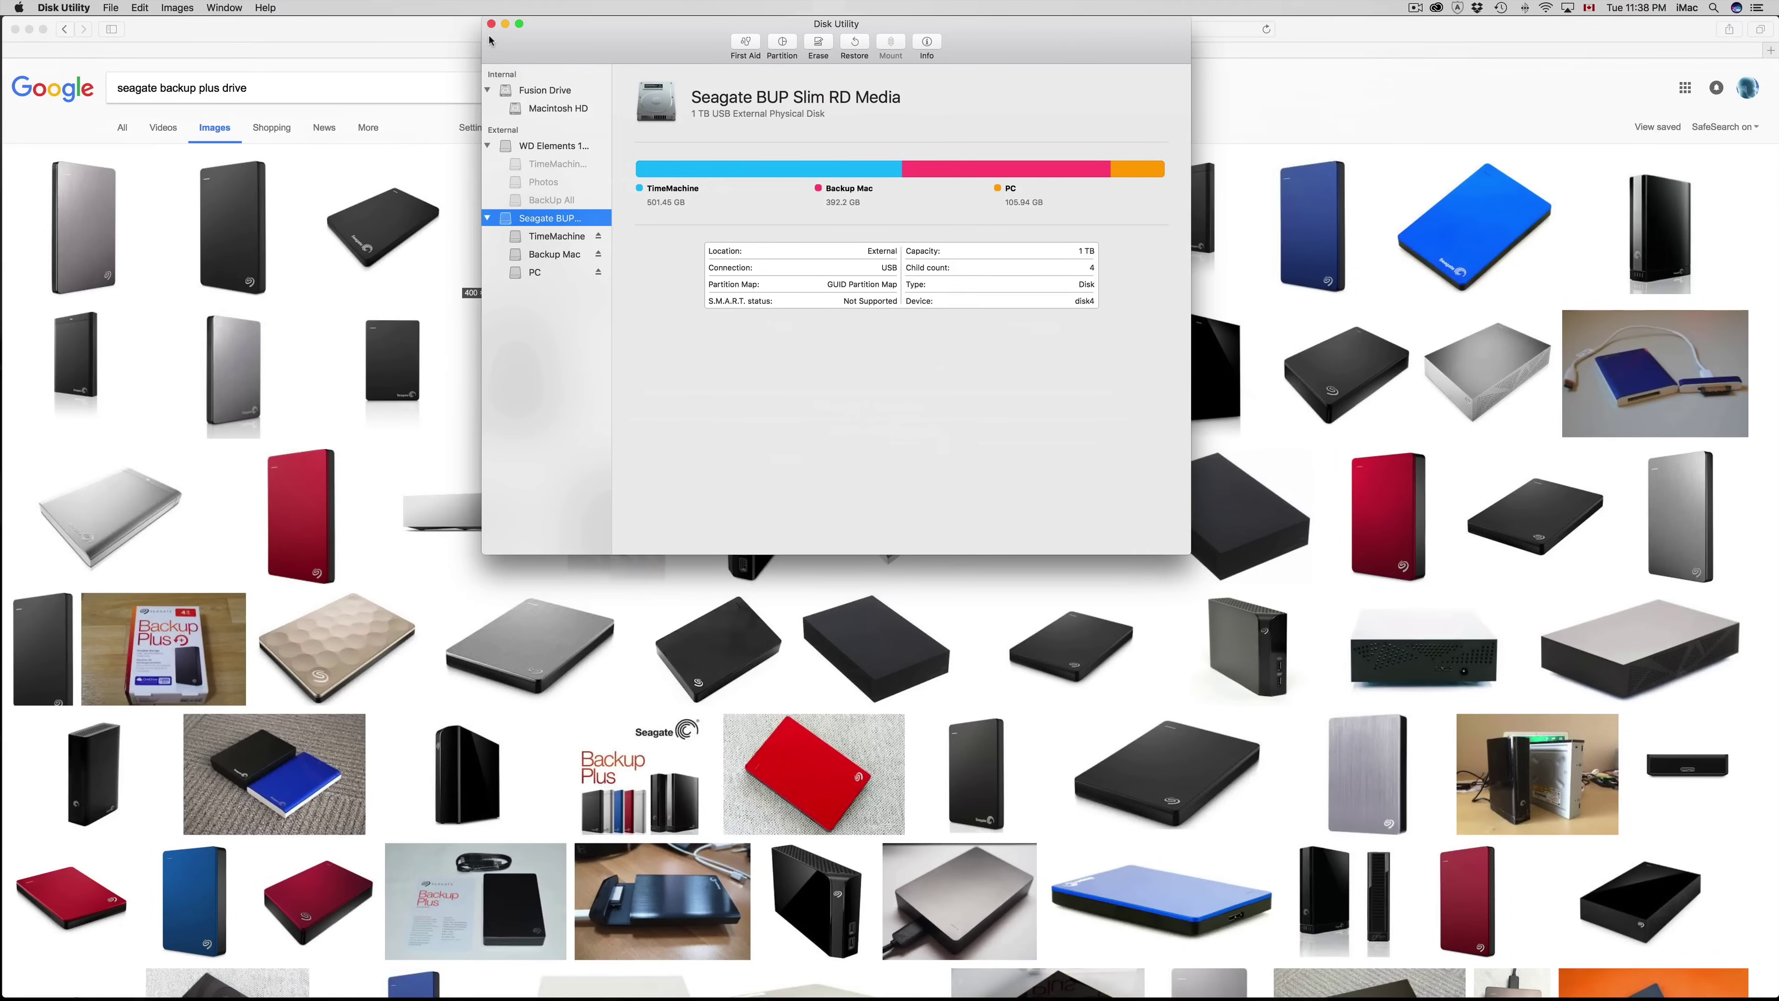
# Close Disk Utility, show the desktop and move the PC, TimeMachine and Backup Mac drive icons together in an empty area.
pyautogui.click(491, 24)
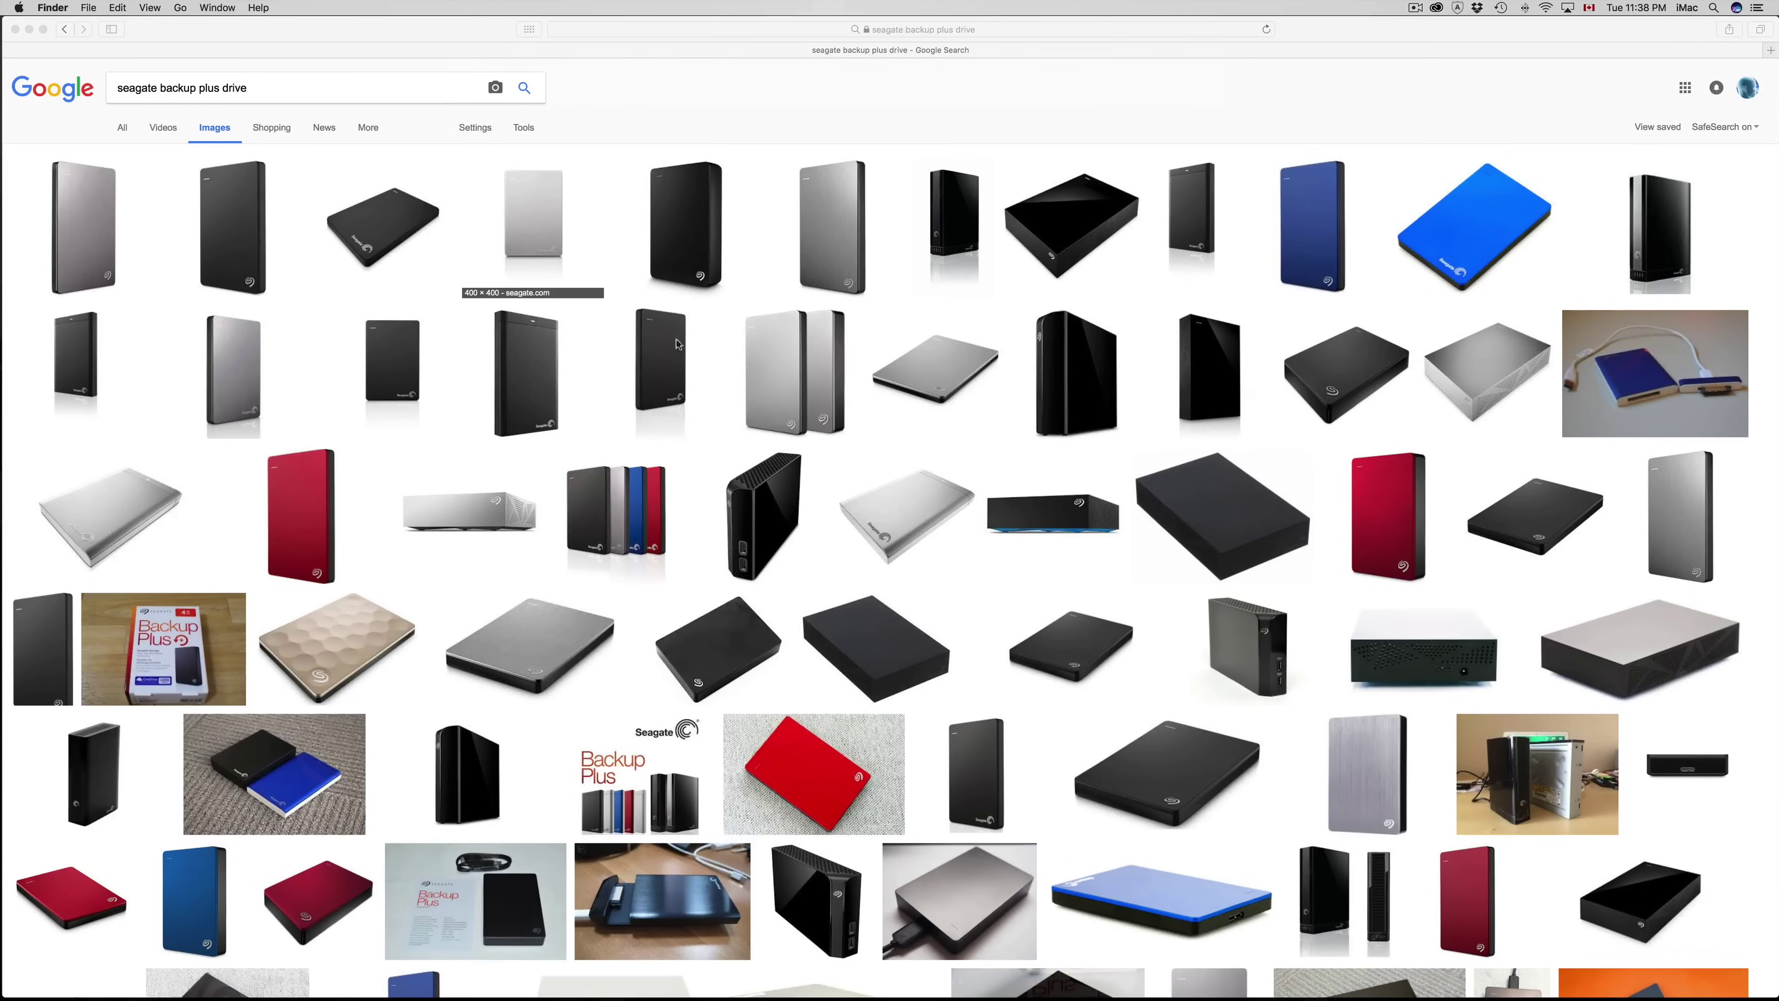
pyautogui.press('F11')
pyautogui.moveTo(1490, 831); pyautogui.dragTo(816, 806)
pyautogui.moveTo(1695, 168); pyautogui.dragTo(867, 797)
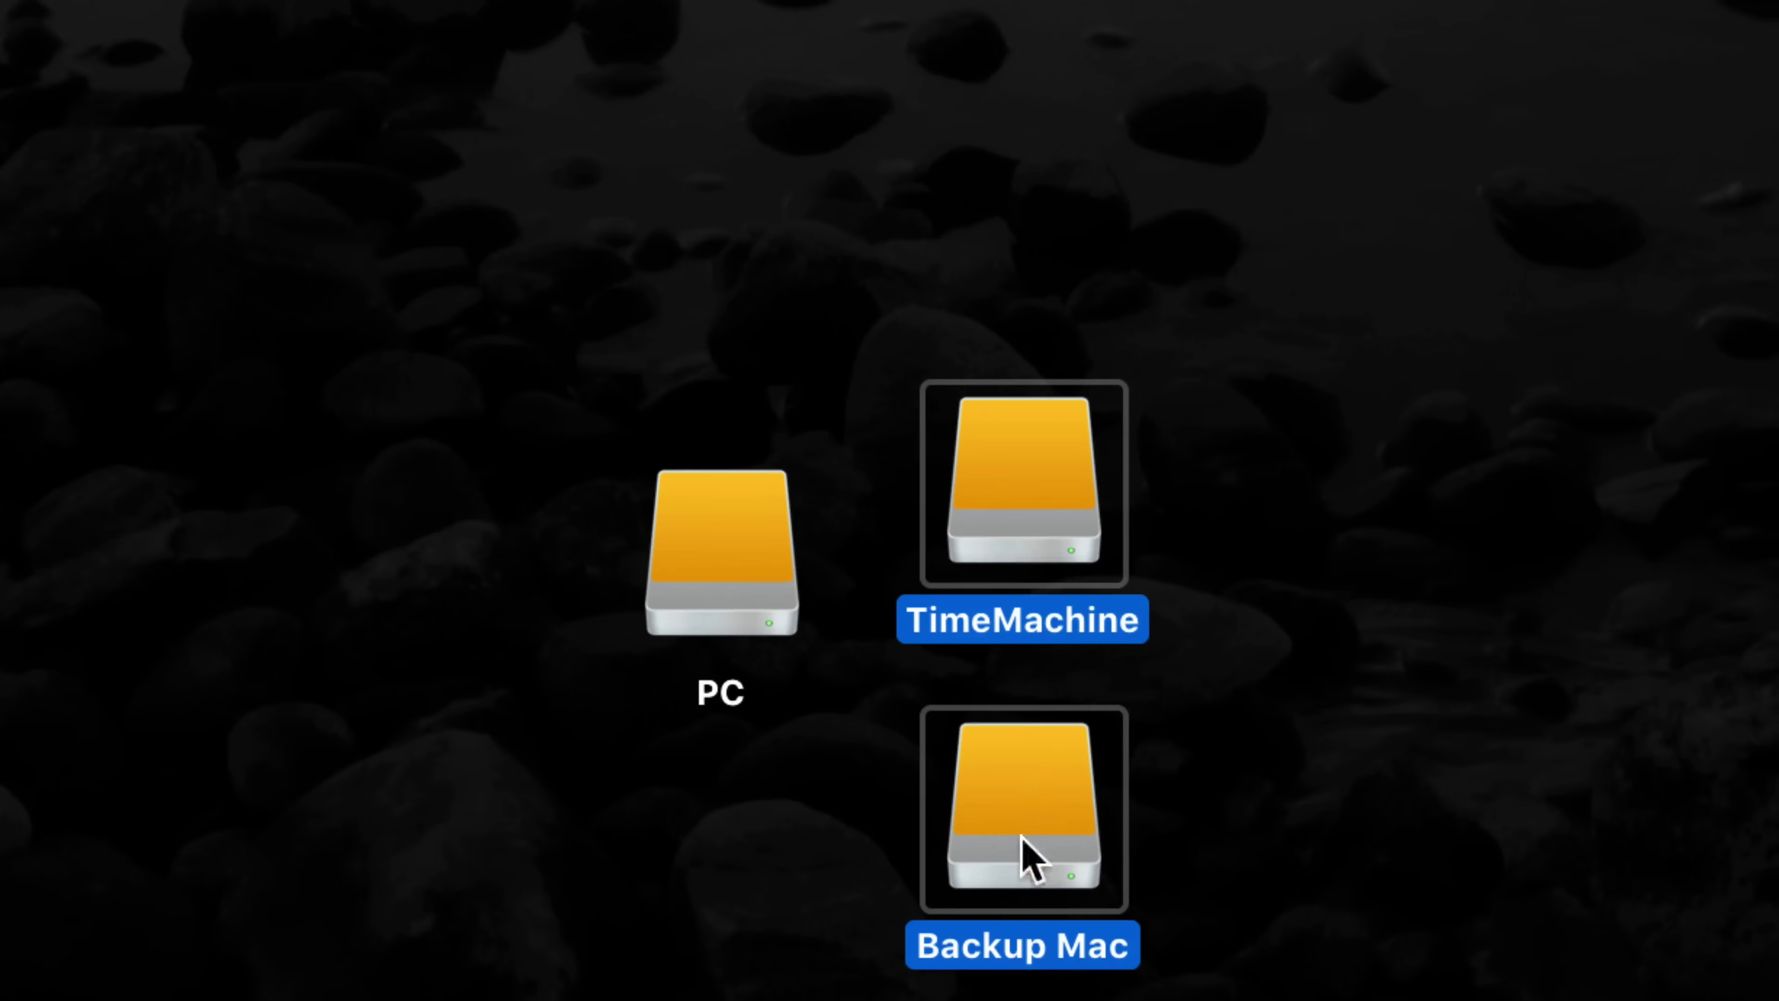
# Select the TimeMachine, Backup Mac and PC drives individually, open the PC drive and move its window off the desktop videos.
pyautogui.click(1218, 813)
pyautogui.click(1027, 492)
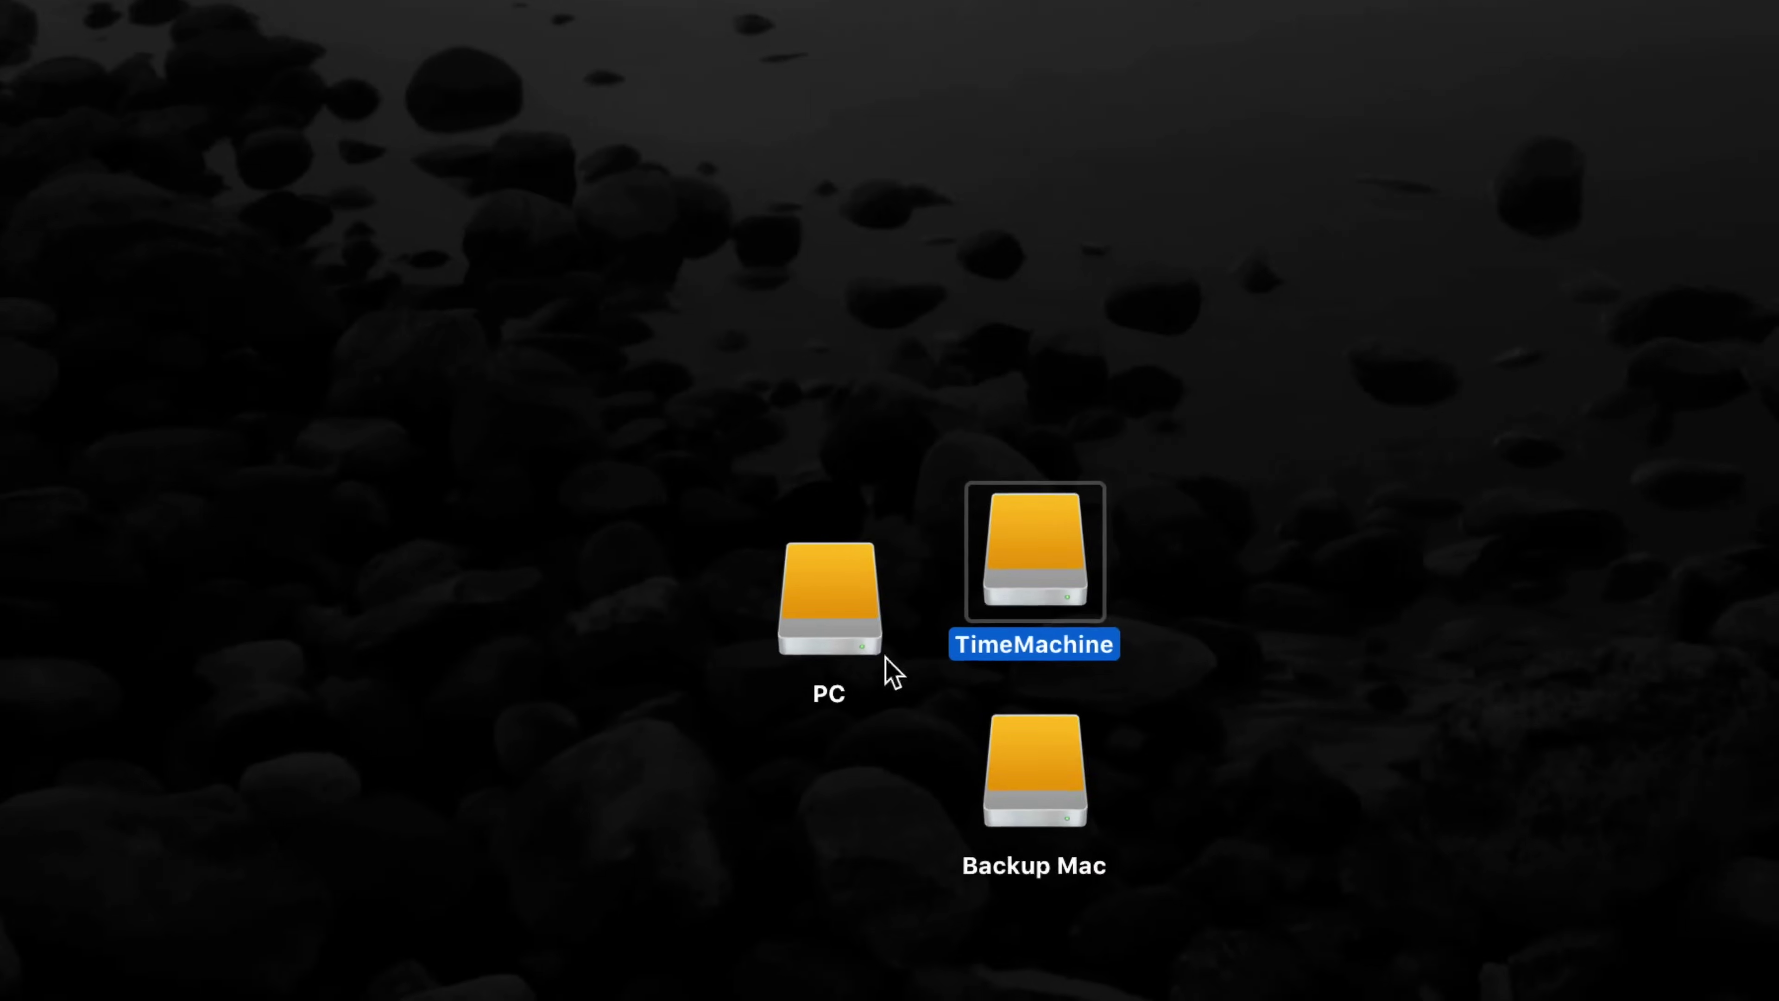
pyautogui.click(1054, 818)
pyautogui.click(846, 625)
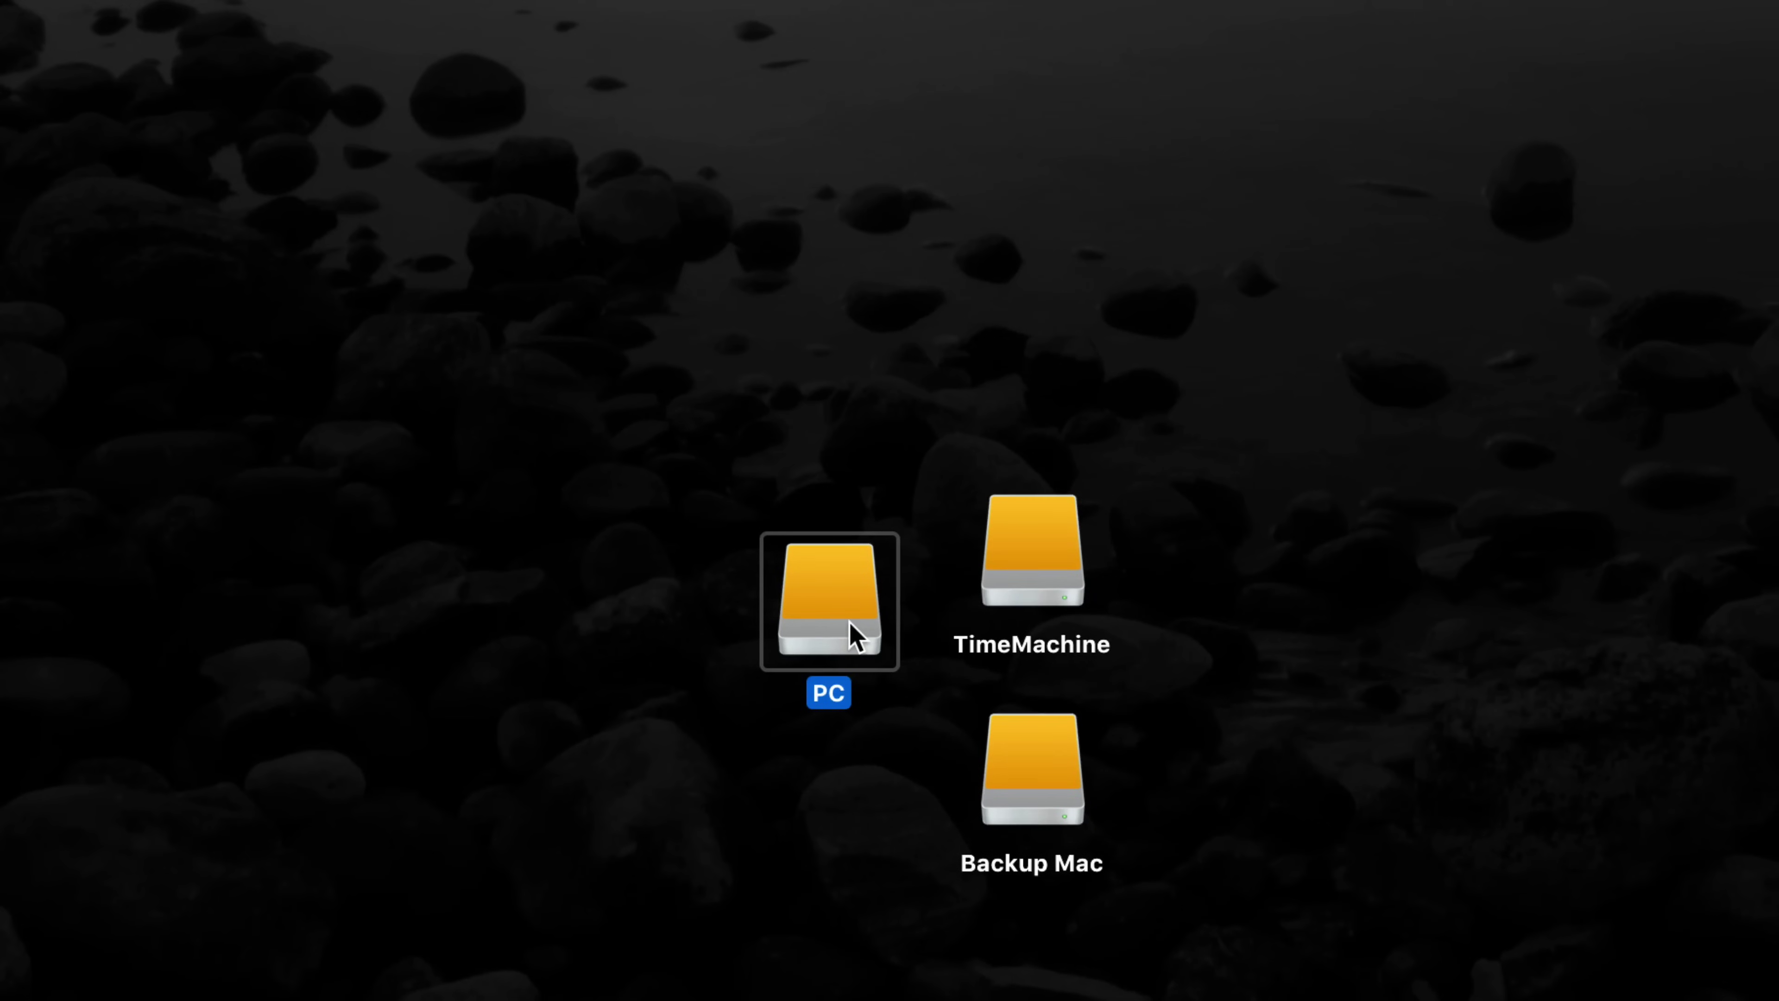
pyautogui.doubleClick(856, 634)
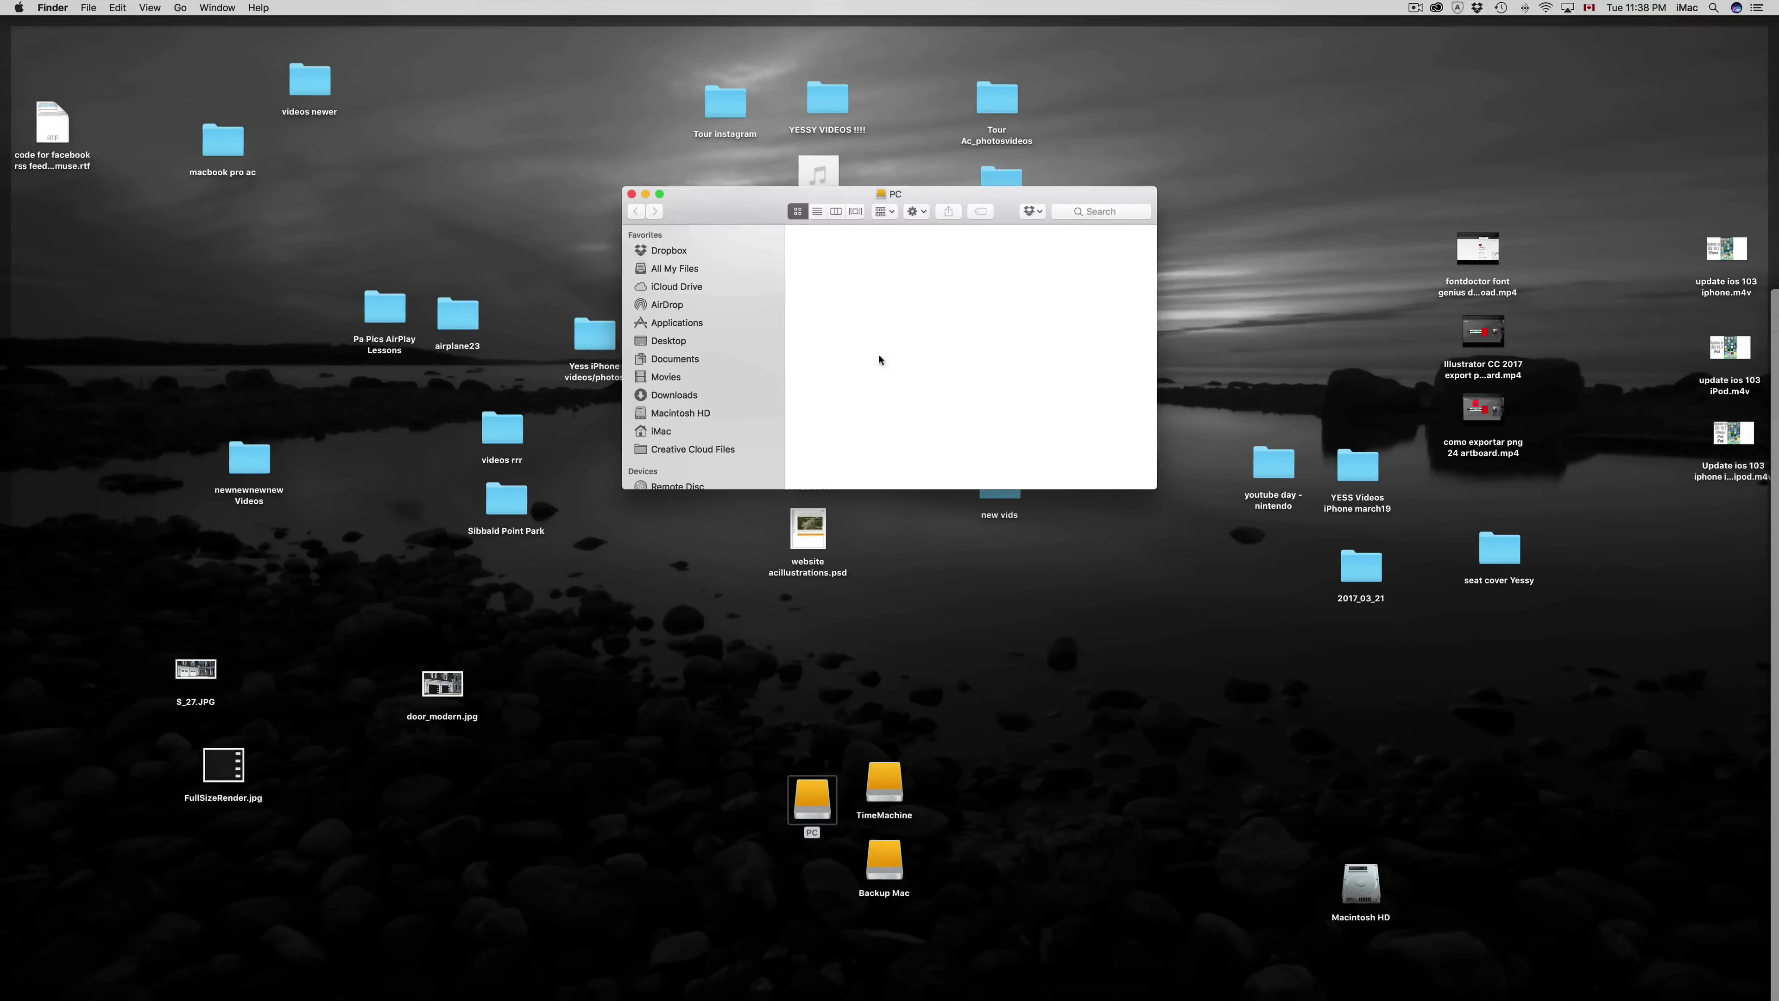
pyautogui.moveTo(775, 221); pyautogui.dragTo(706, 492)
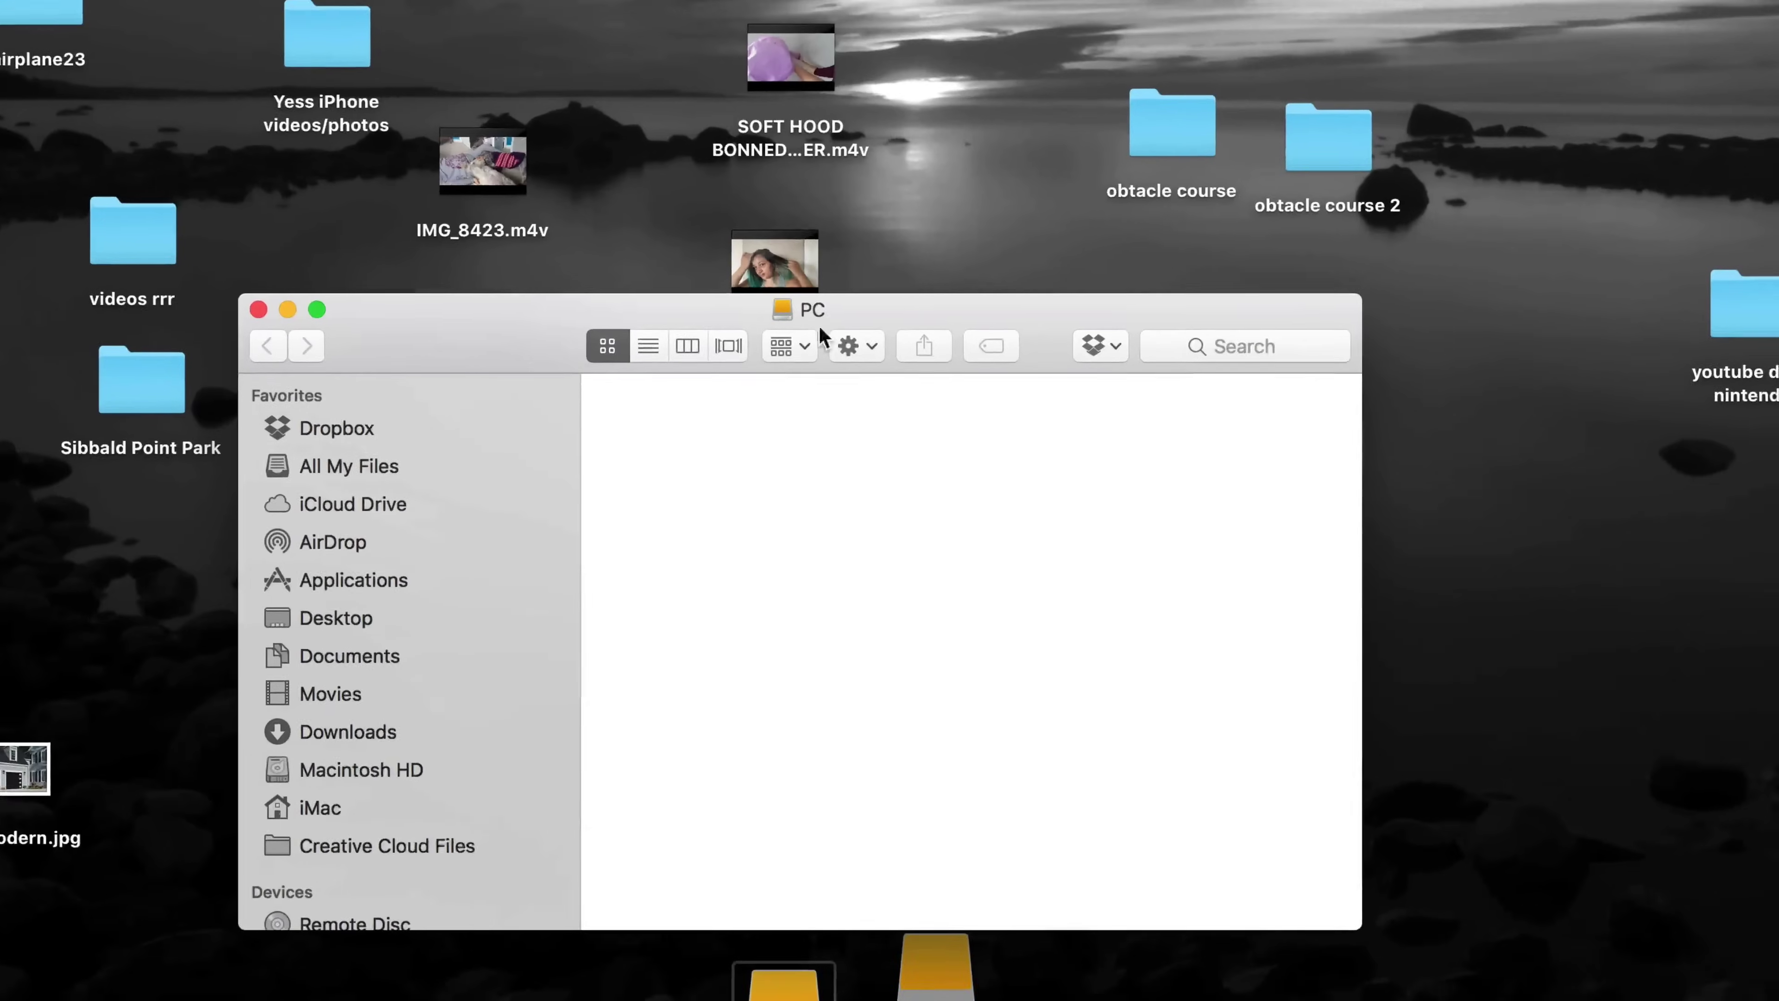
# Copy SOFT HOOD BONNED DRYER.m4v from the desktop and paste it into the PC drive.
pyautogui.click(824, 77)
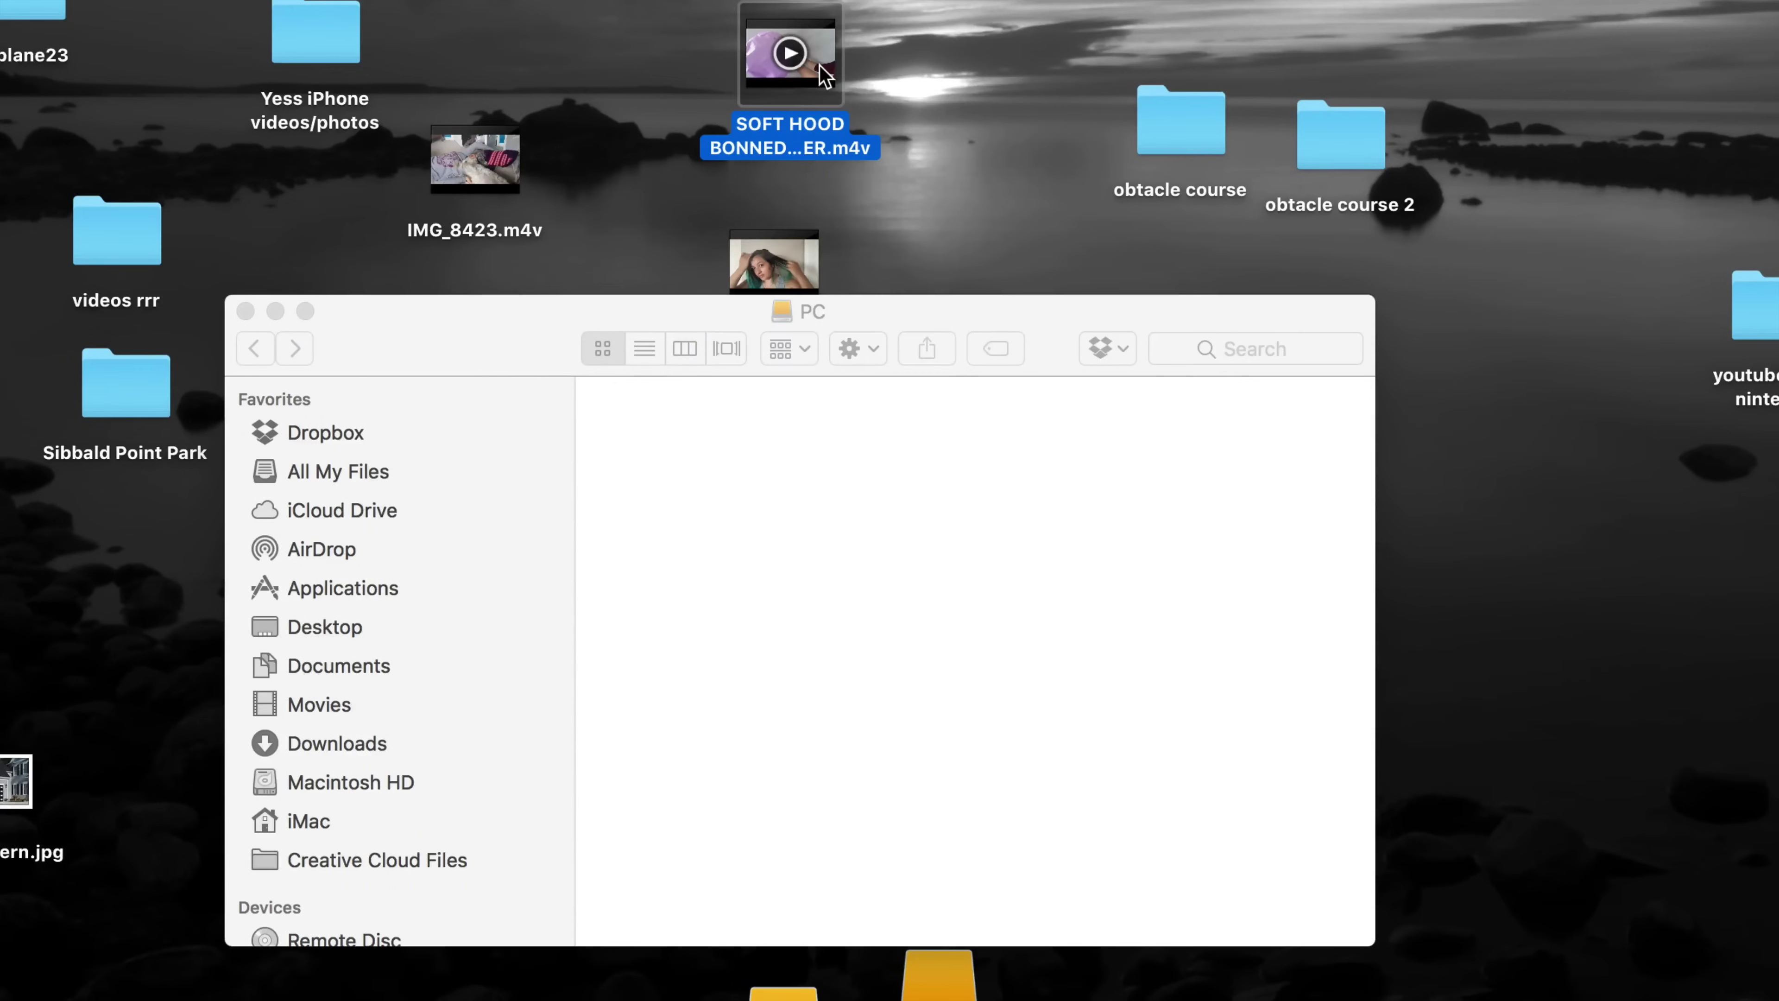
pyautogui.rightClick(821, 67)
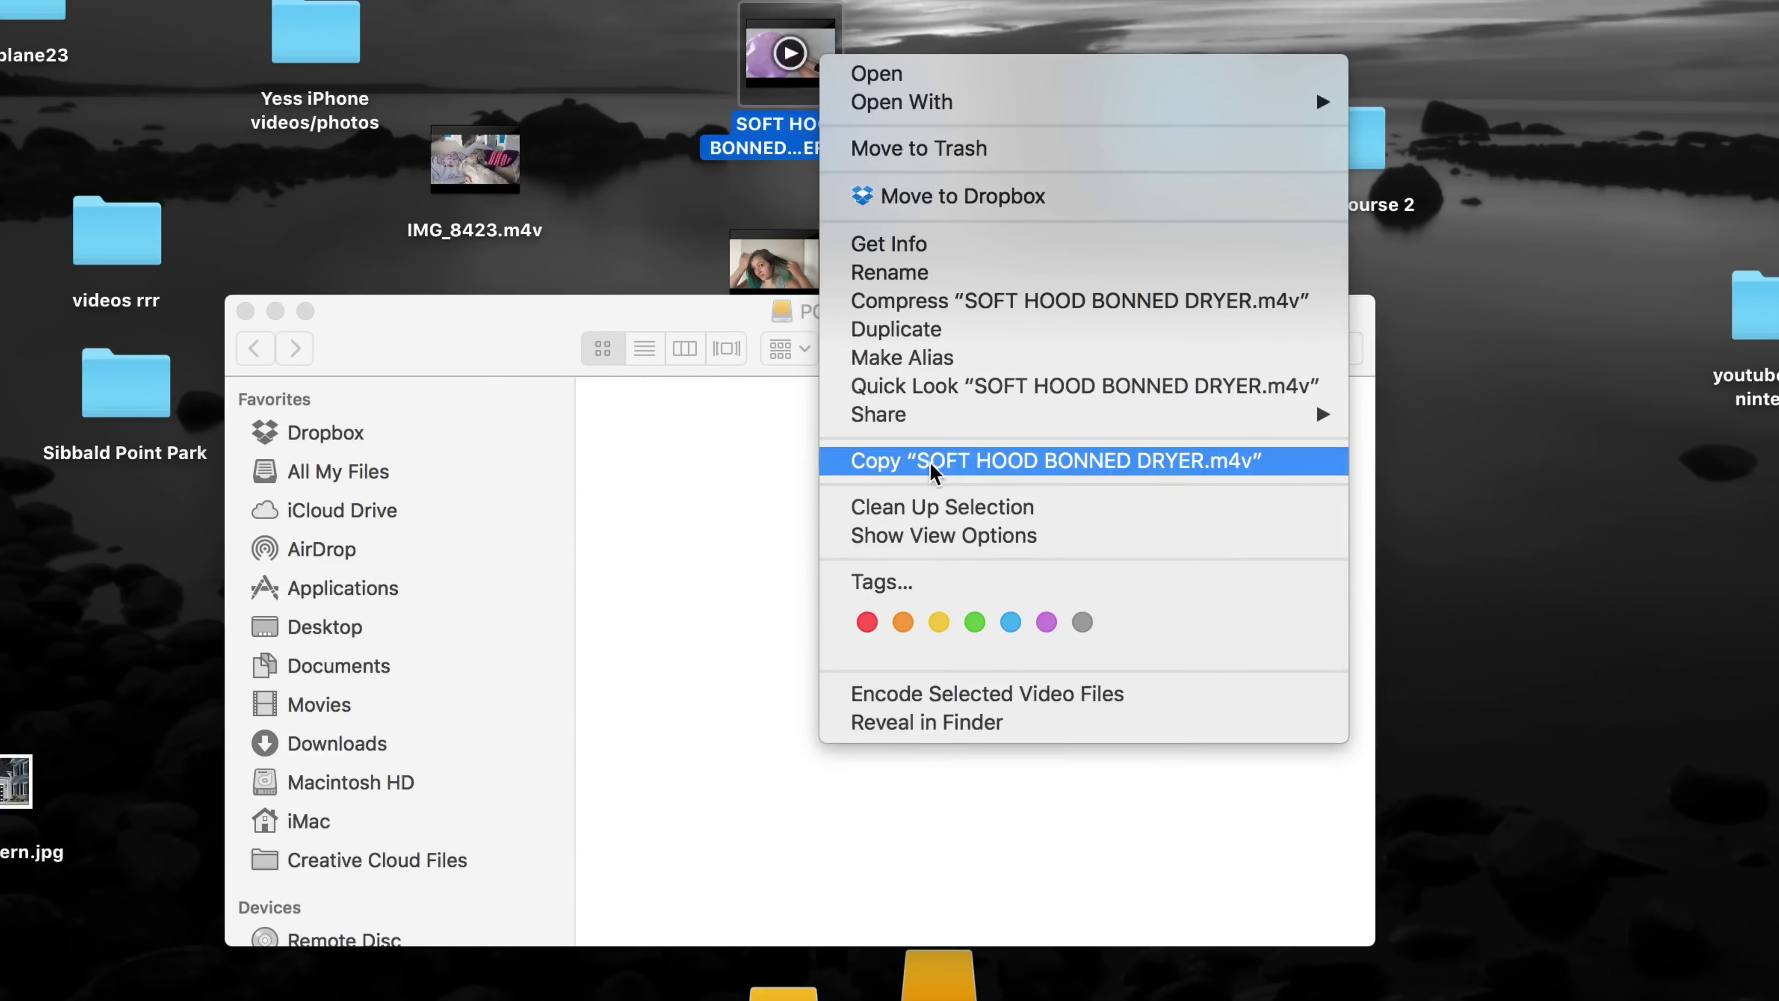
pyautogui.click(949, 468)
pyautogui.click(820, 85)
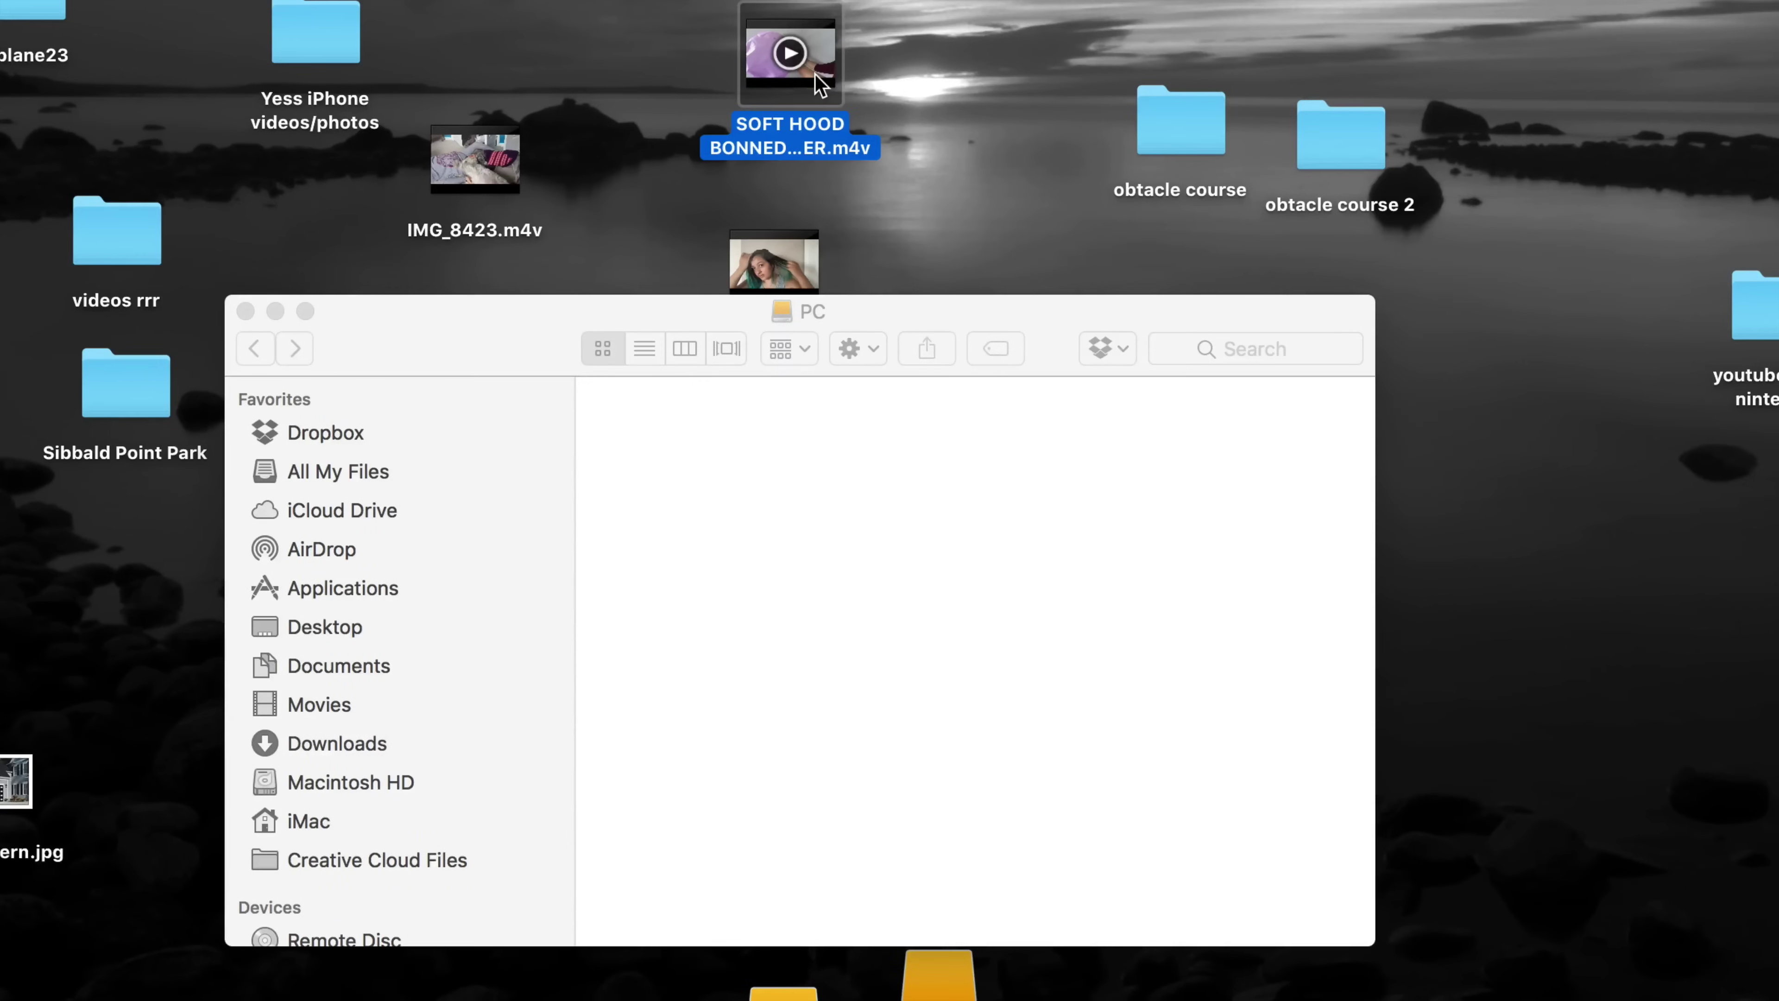
pyautogui.click(679, 516)
pyautogui.press('super+v')
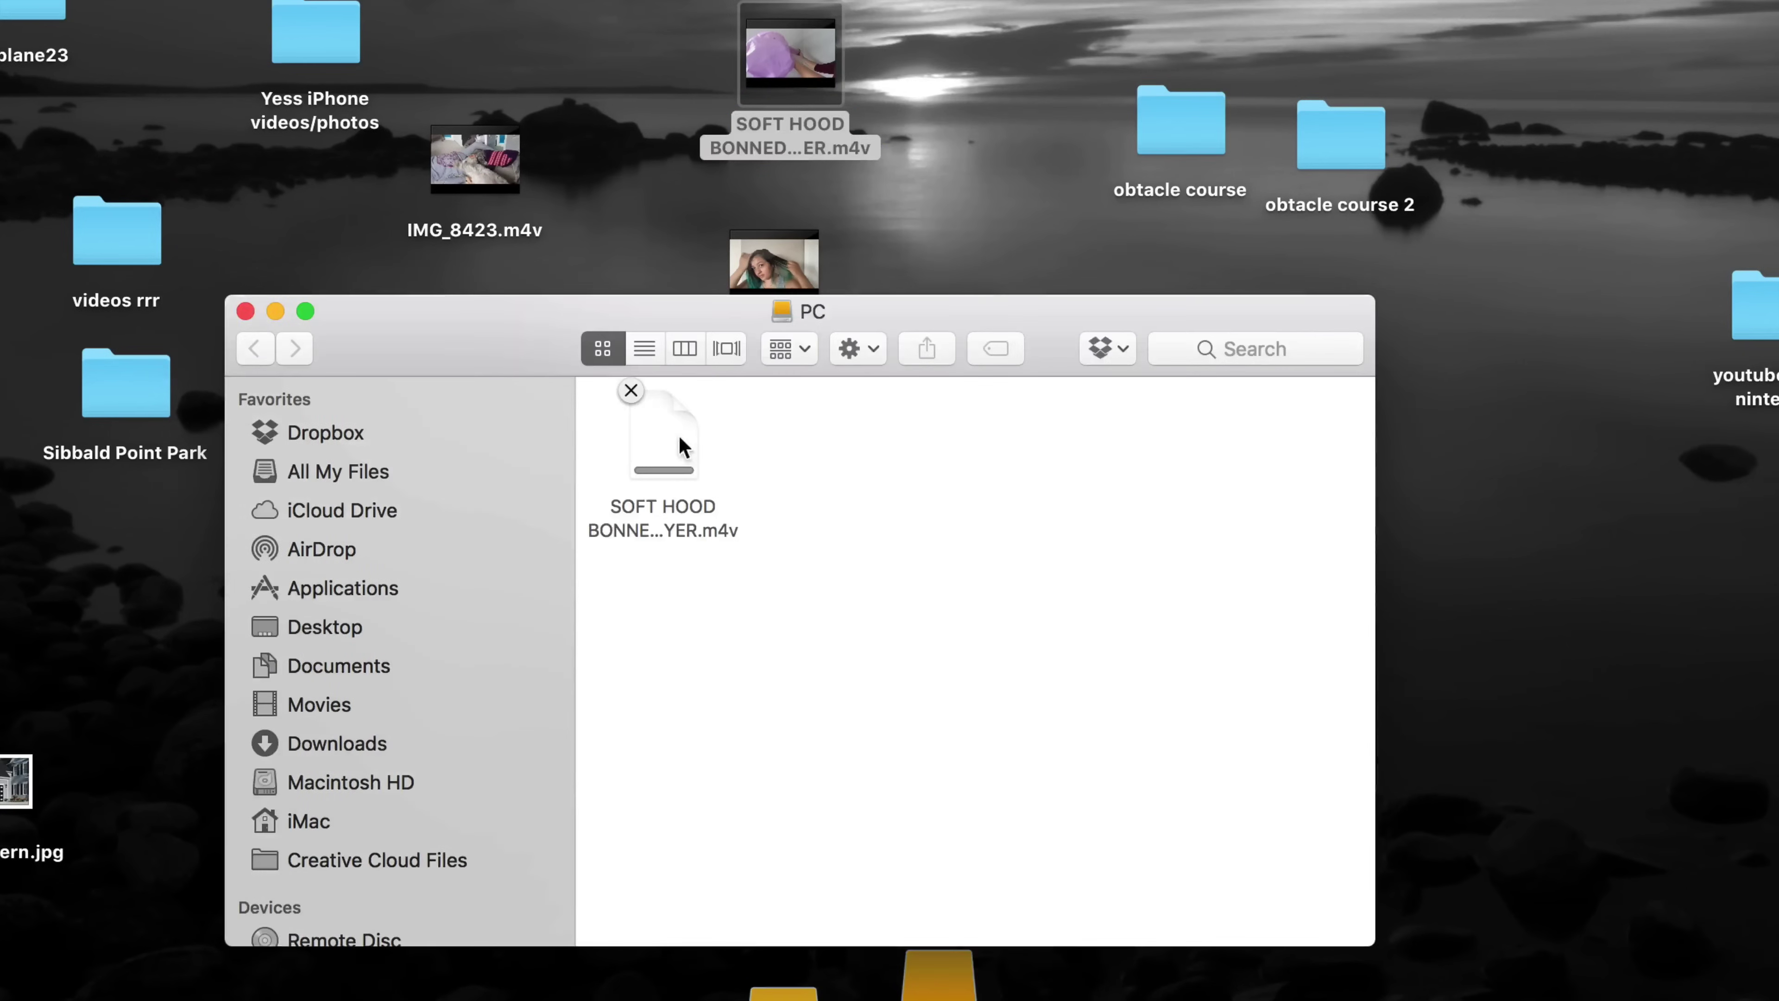
# Copy IMG_8423.m4v from the desktop to the PC drive and wait for both video transfers to finish.
pyautogui.moveTo(509, 177); pyautogui.dragTo(885, 468)
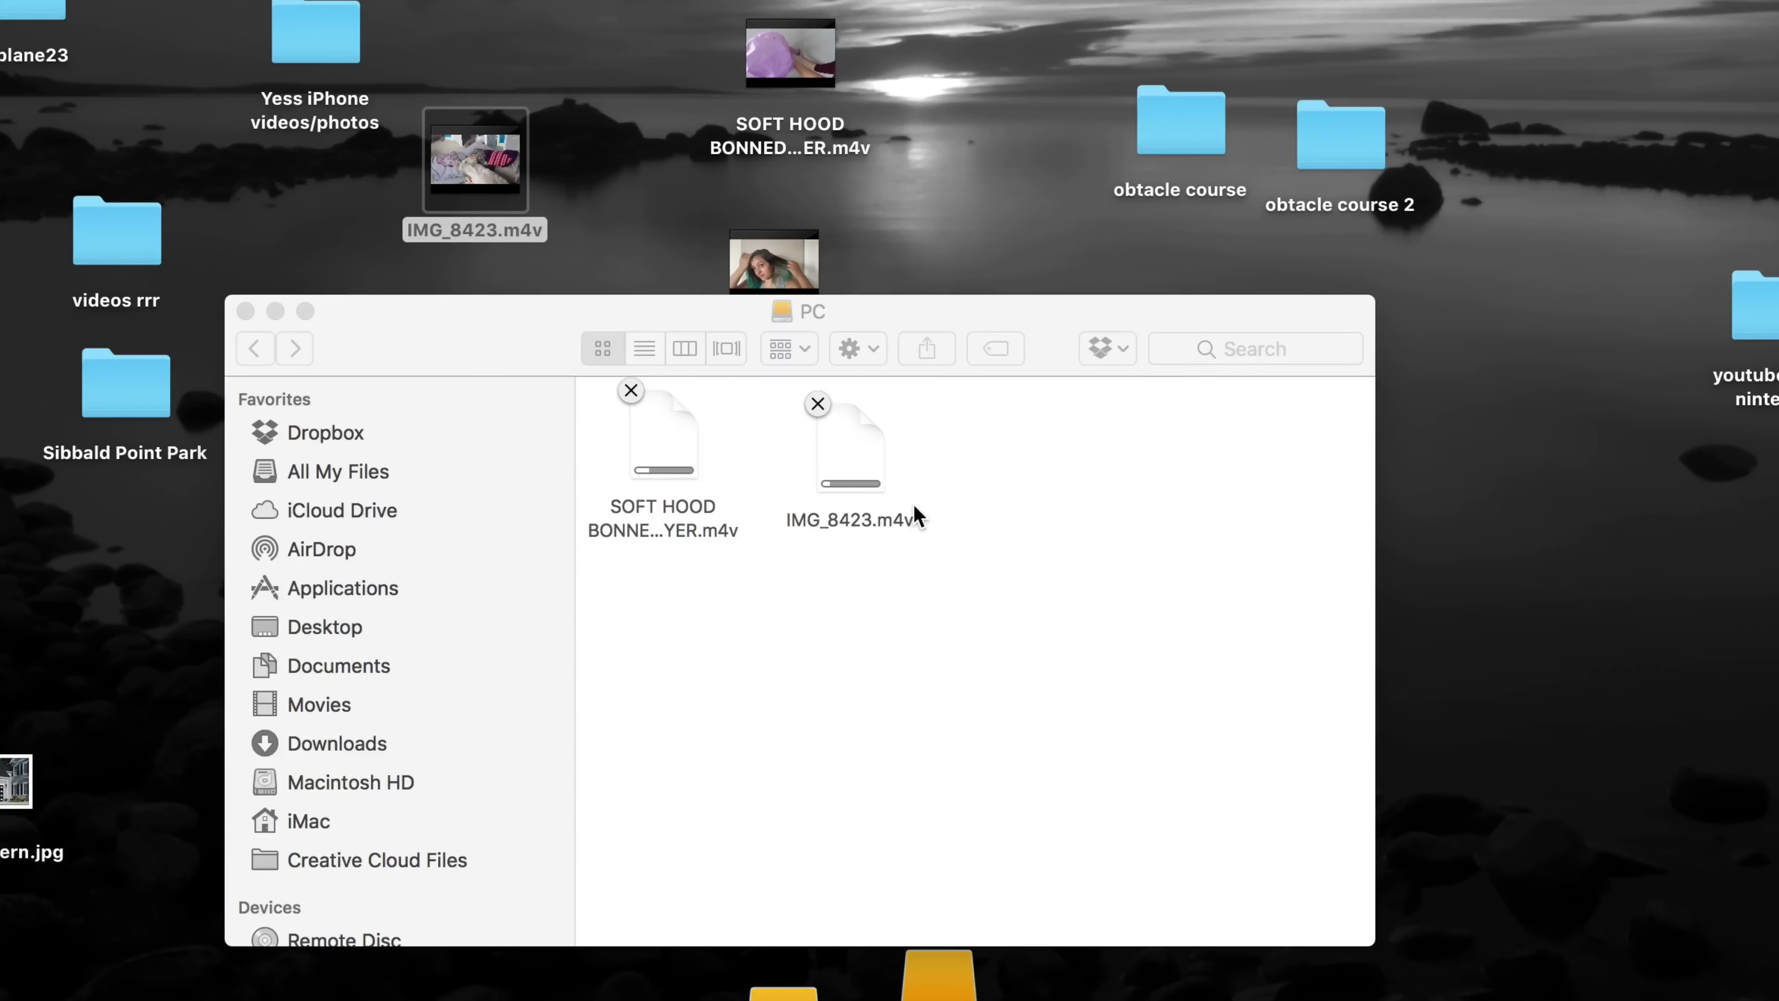
pyautogui.click(949, 469)
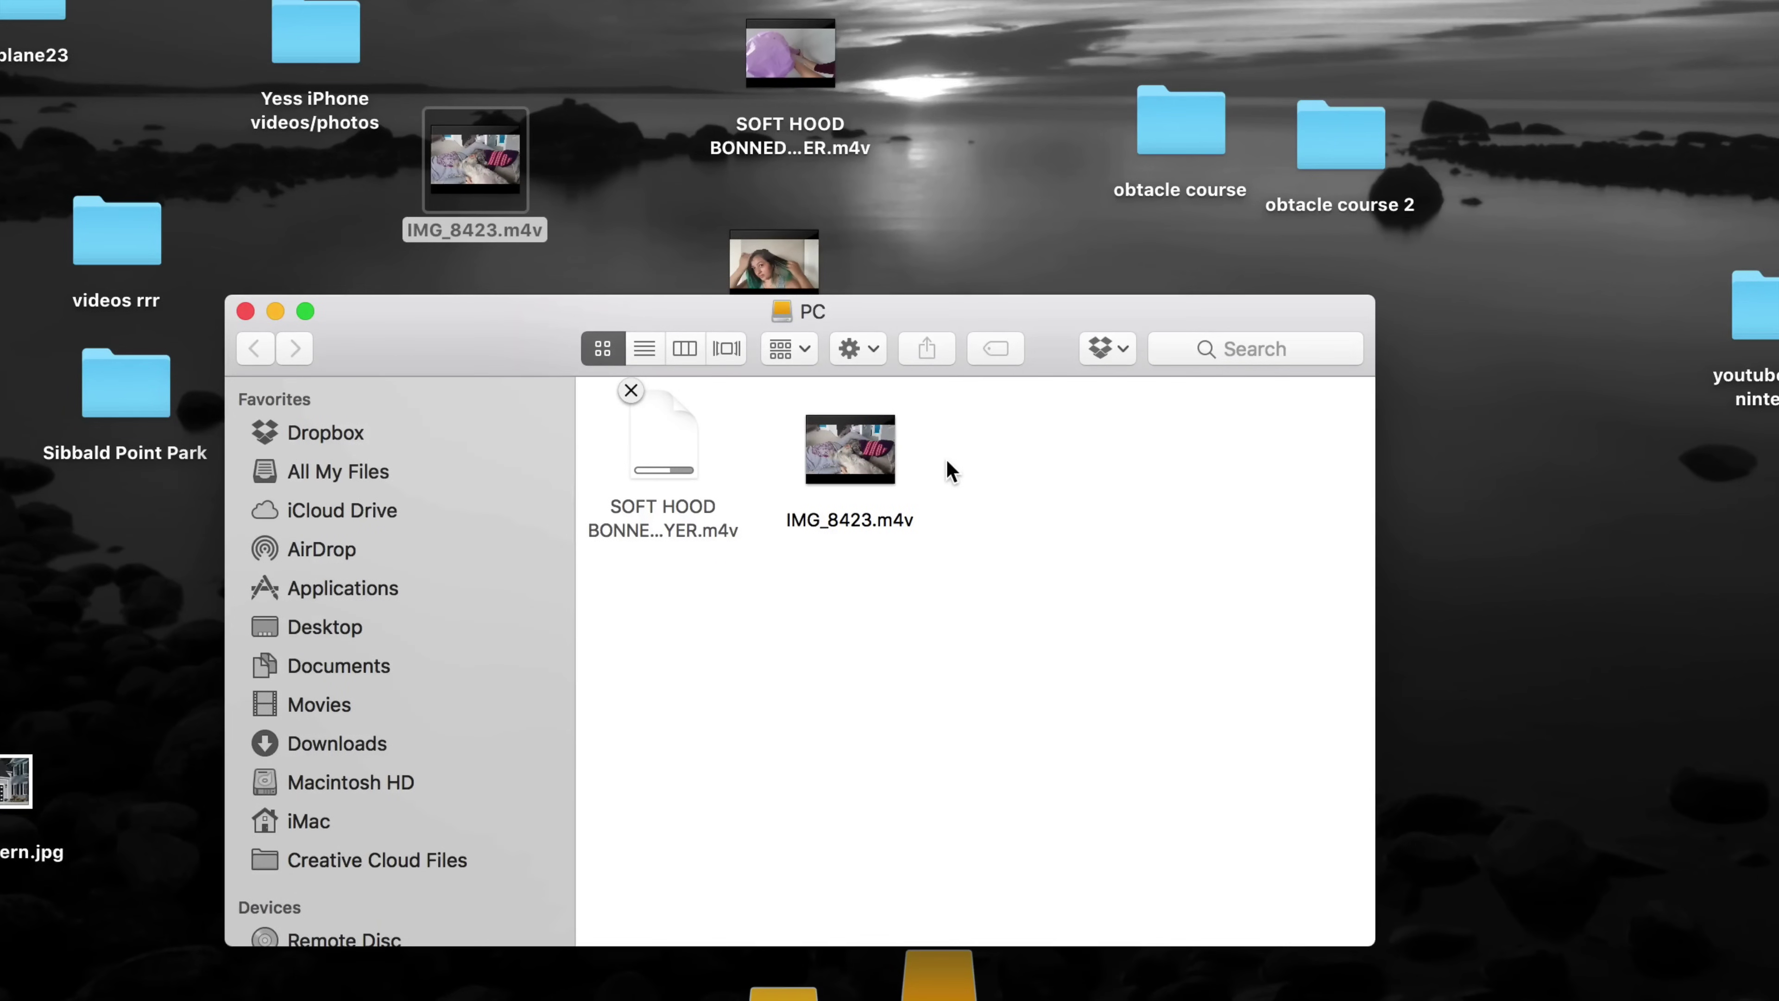
pyautogui.moveTo(851, 469)
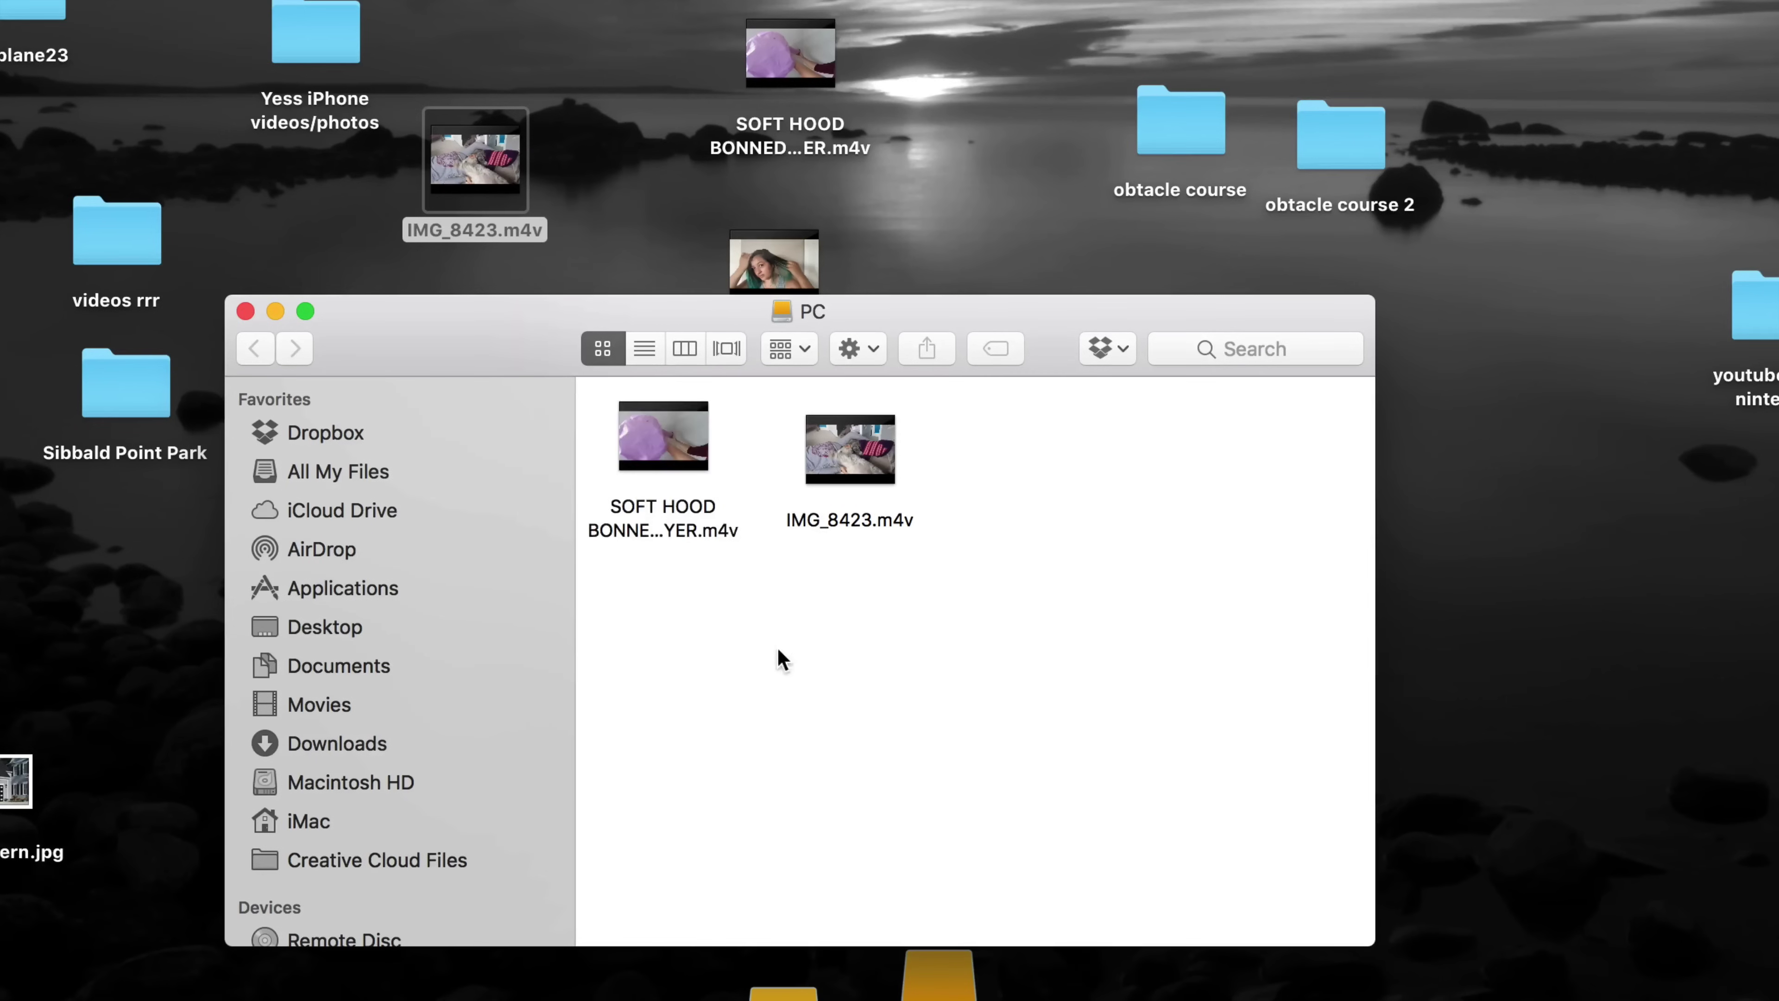
# Delete the two copied videos from the PC drive.
pyautogui.moveTo(978, 447); pyautogui.dragTo(609, 492)
pyautogui.moveTo(634, 490)
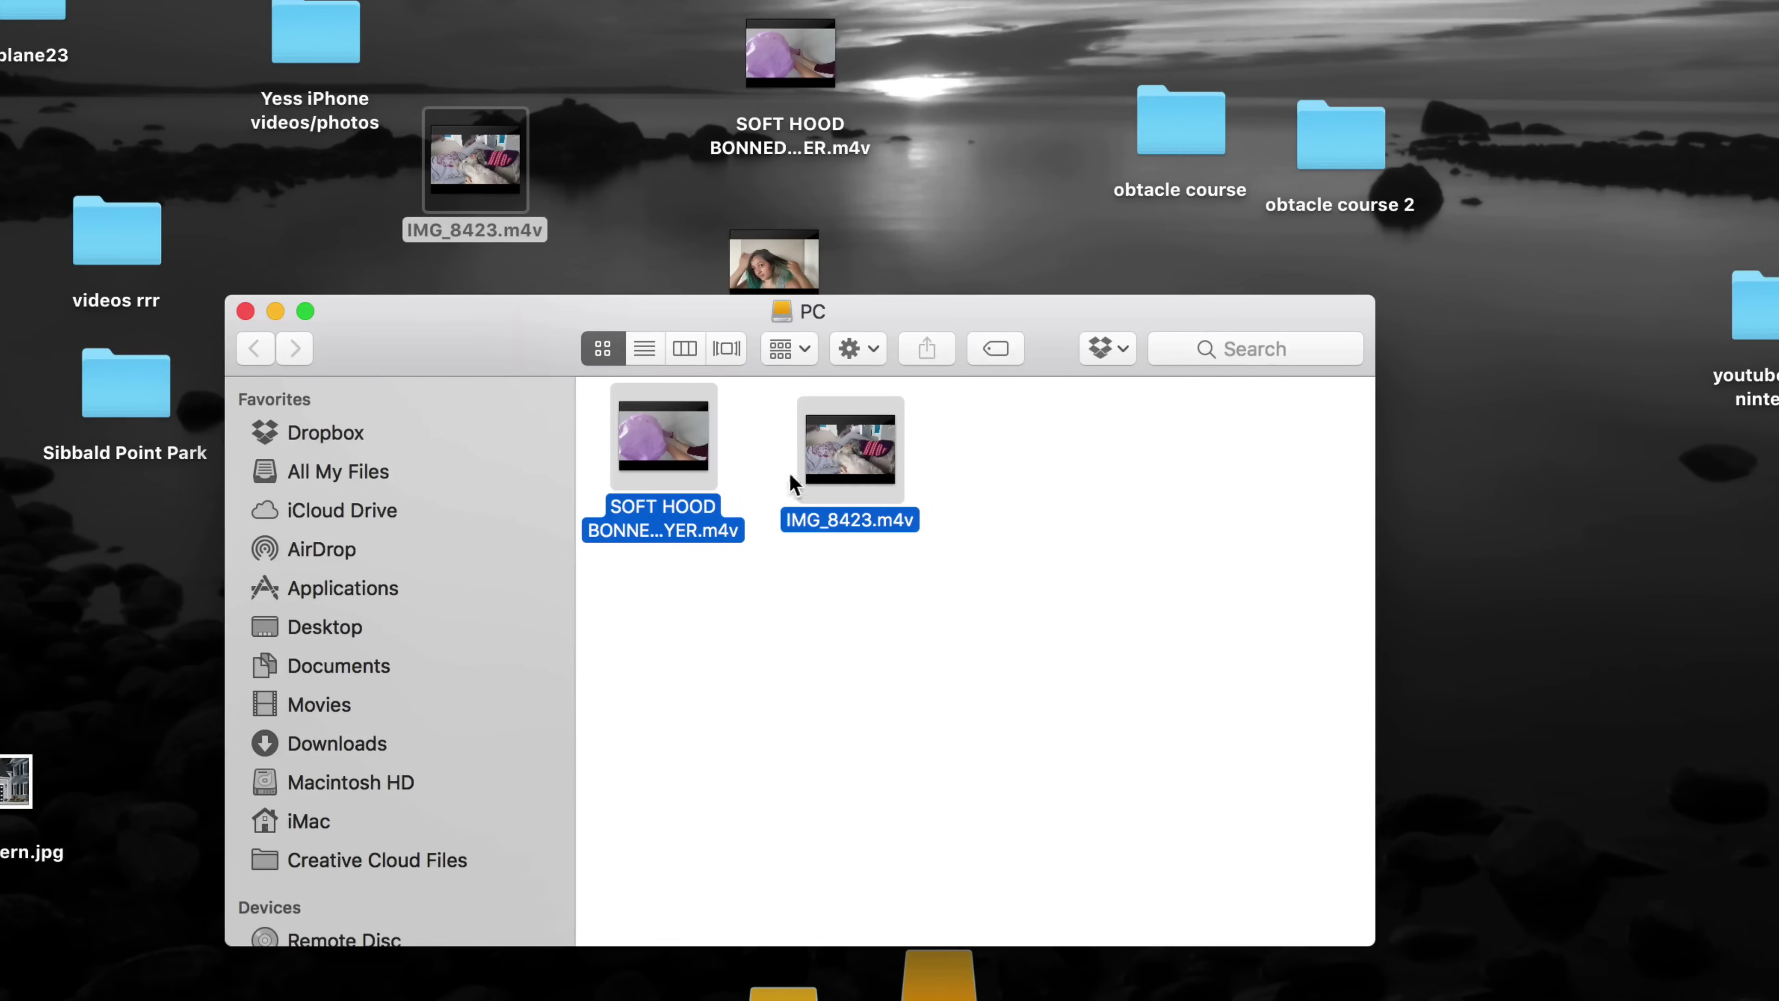
pyautogui.press('super+BackSpace')
# Move the PC drive's window to the upper part of the desktop and enlarge it to cover most of the screen.
pyautogui.moveTo(1010, 329); pyautogui.dragTo(984, 263)
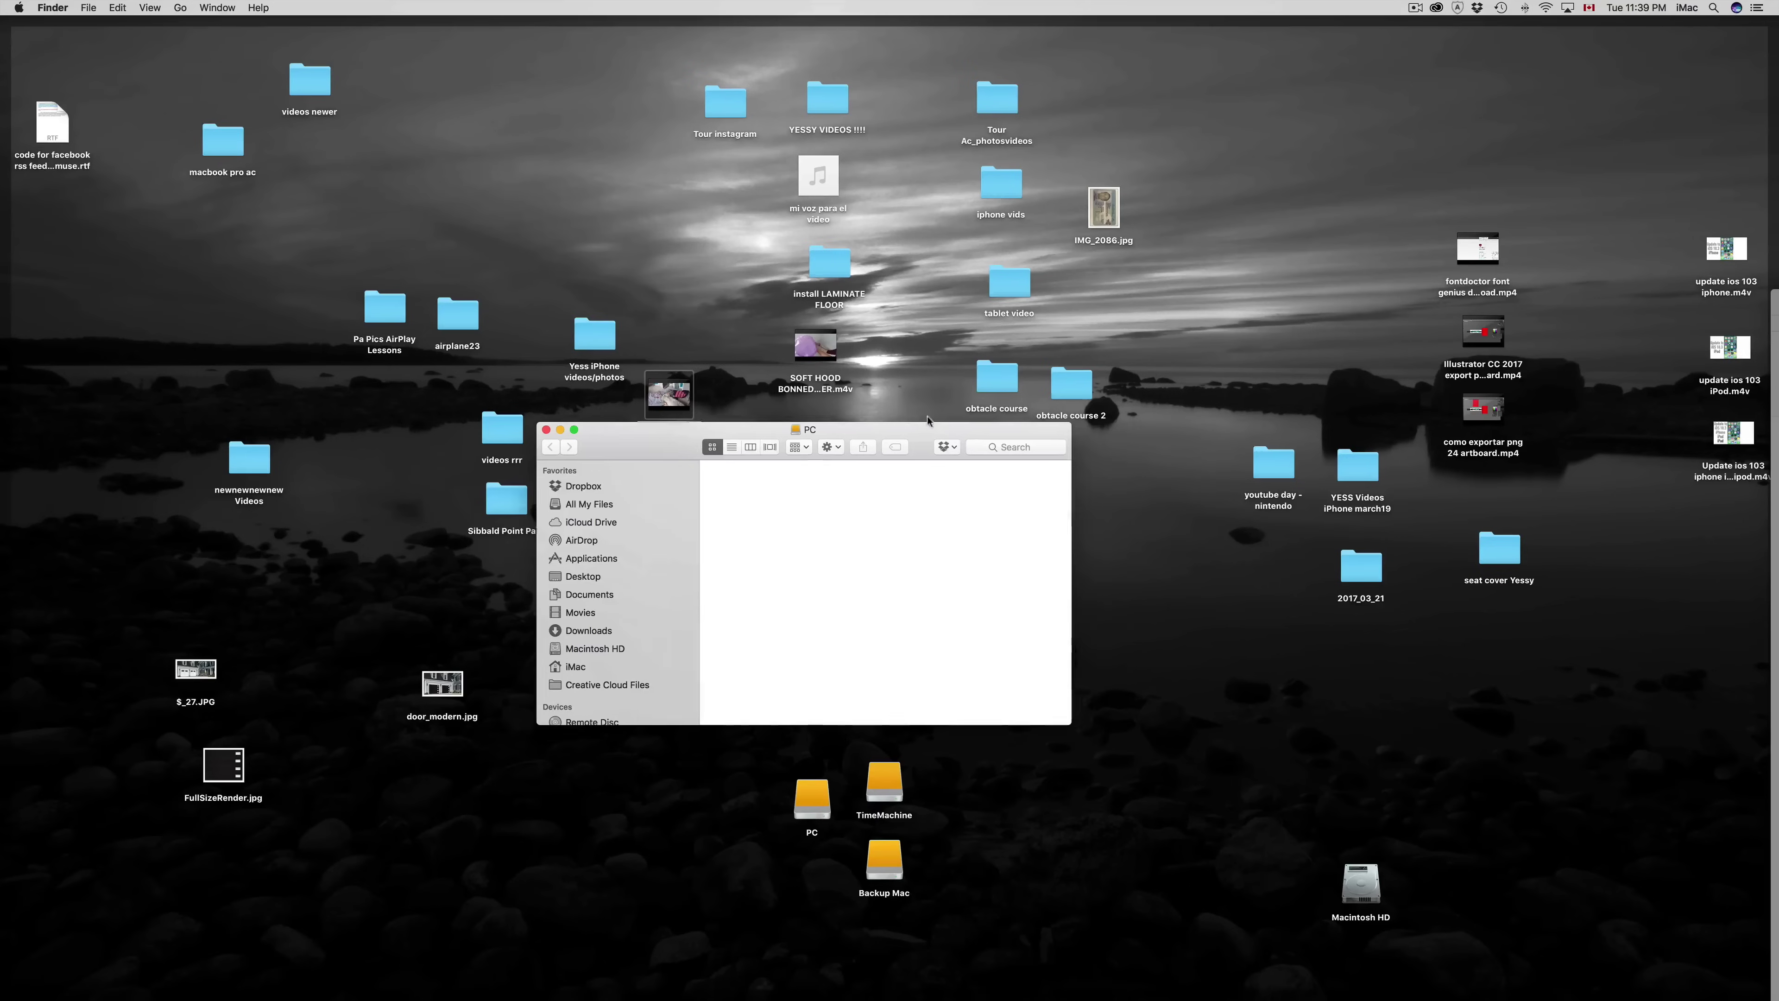
pyautogui.moveTo(943, 359); pyautogui.dragTo(510, 43)
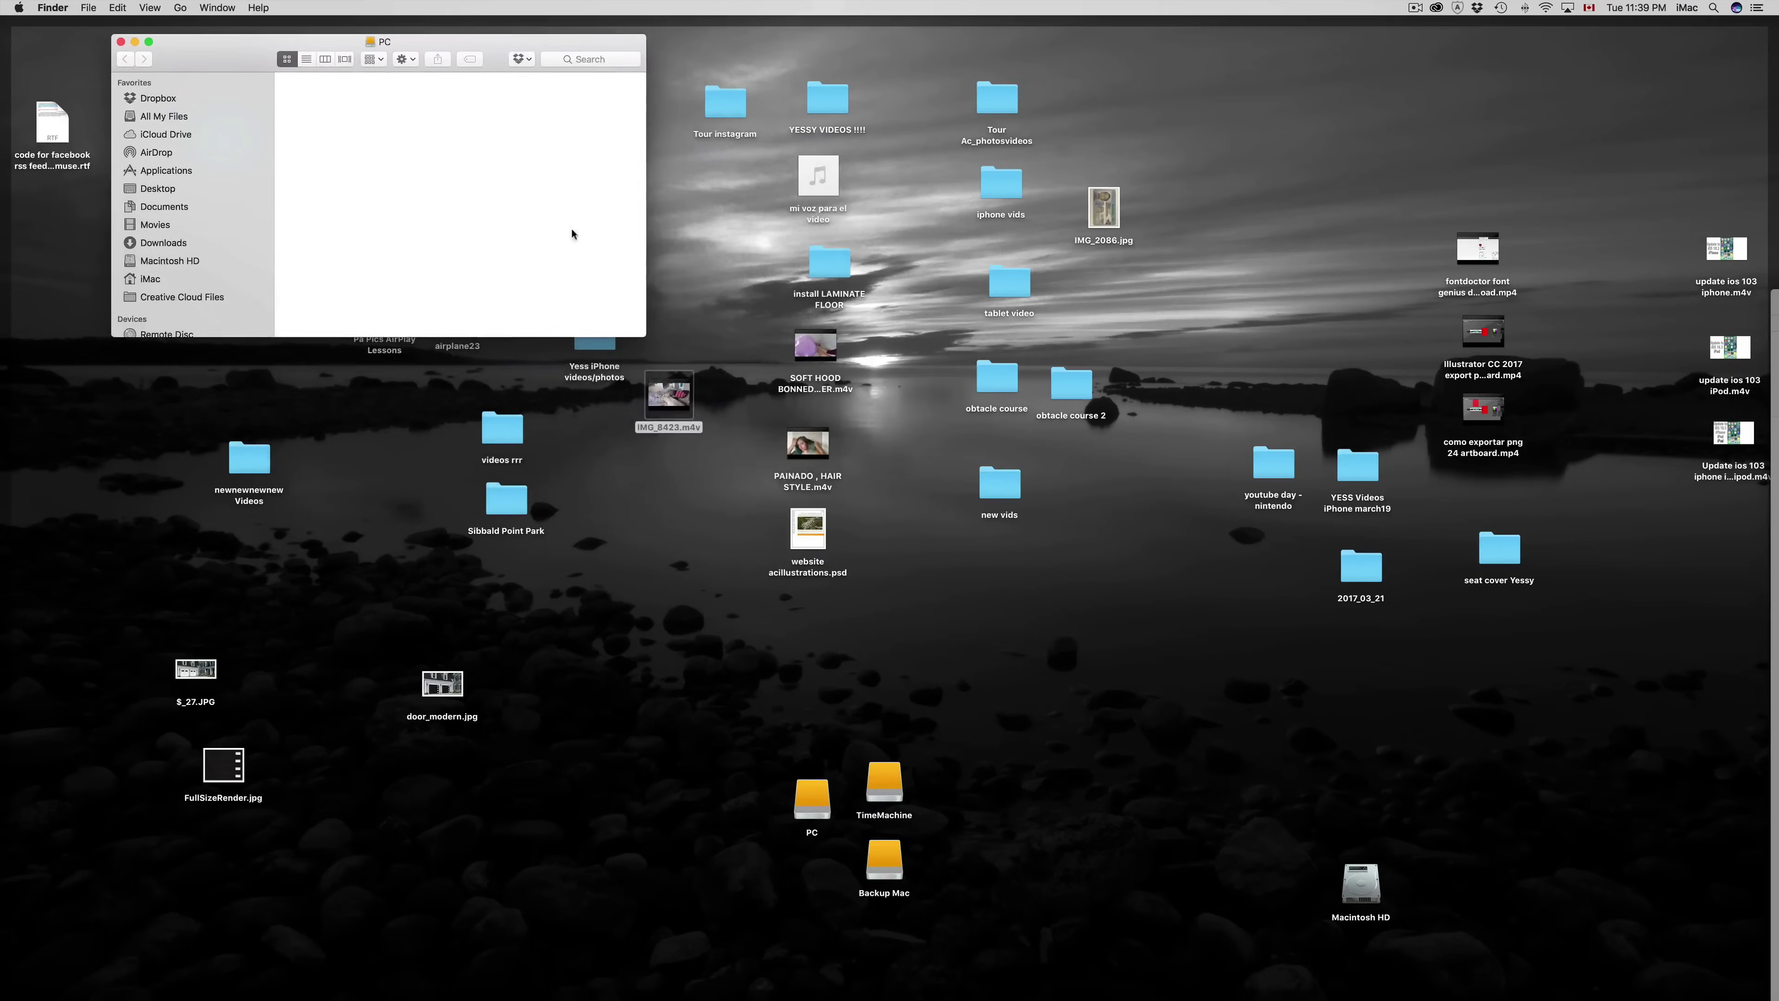
pyautogui.moveTo(642, 336); pyautogui.dragTo(1600, 918)
pyautogui.moveTo(1676, 988)
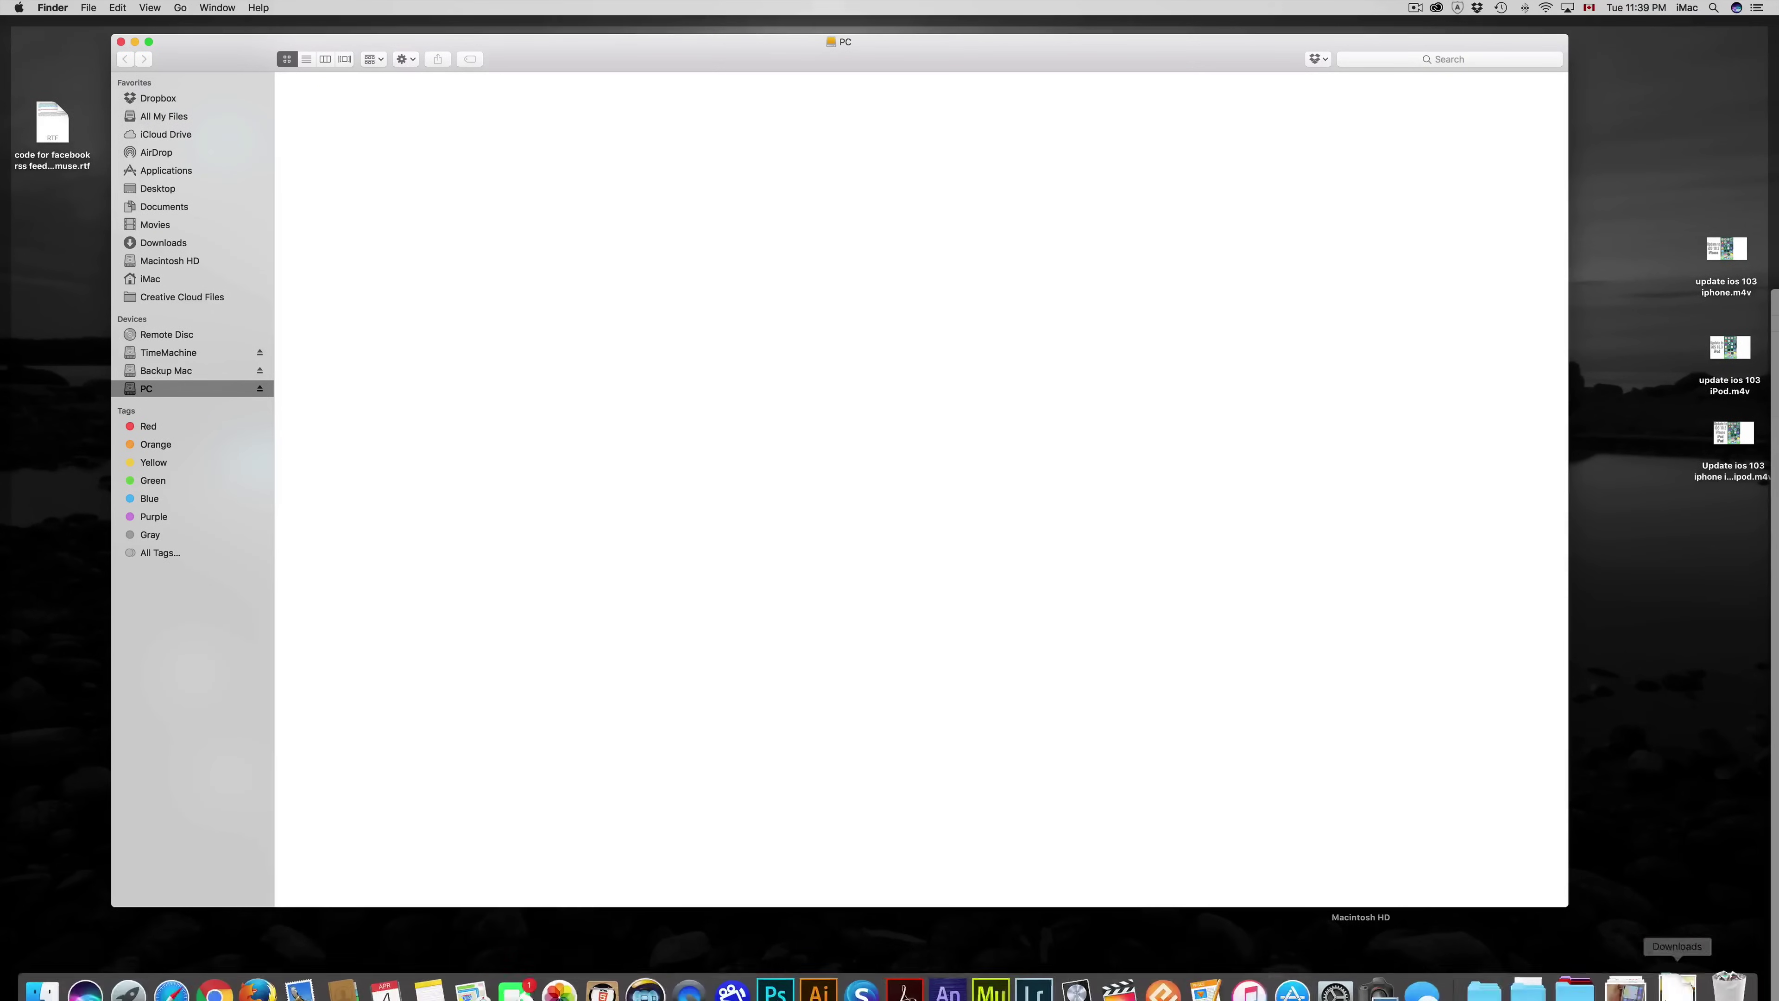
# Empty the Trash, confirm the removal and close the PC drive's window.
pyautogui.rightClick(1716, 981)
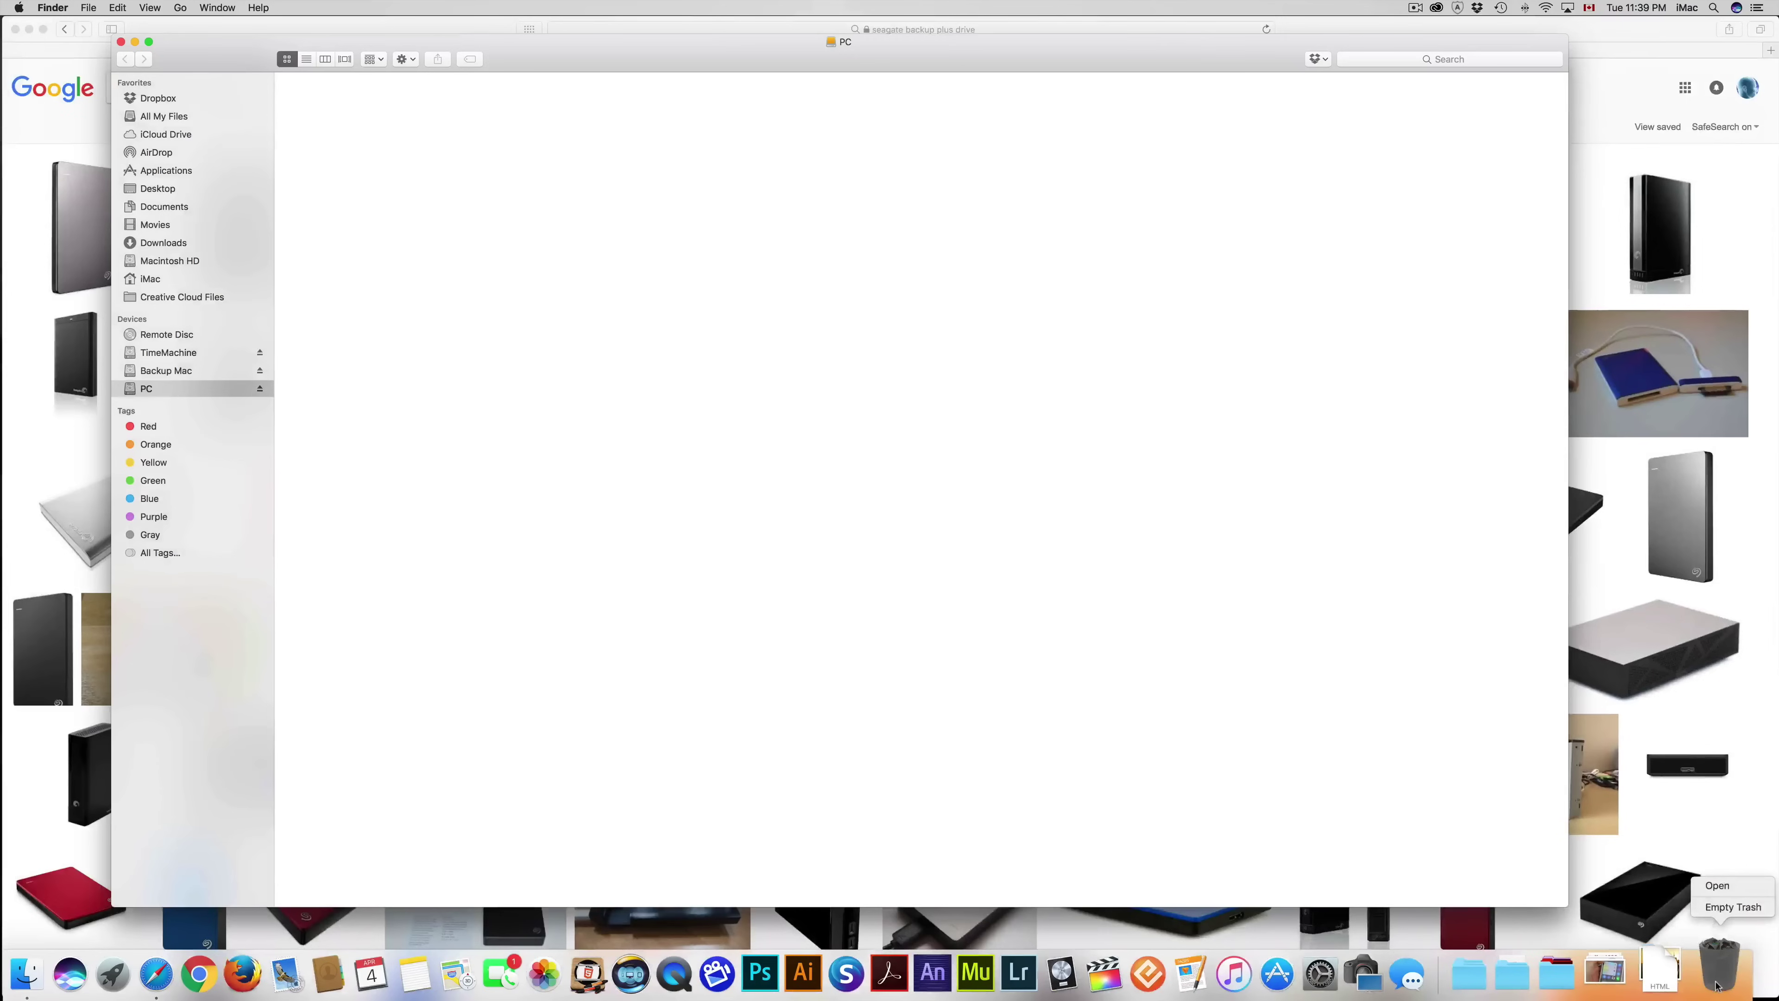
pyautogui.click(1733, 907)
pyautogui.click(984, 322)
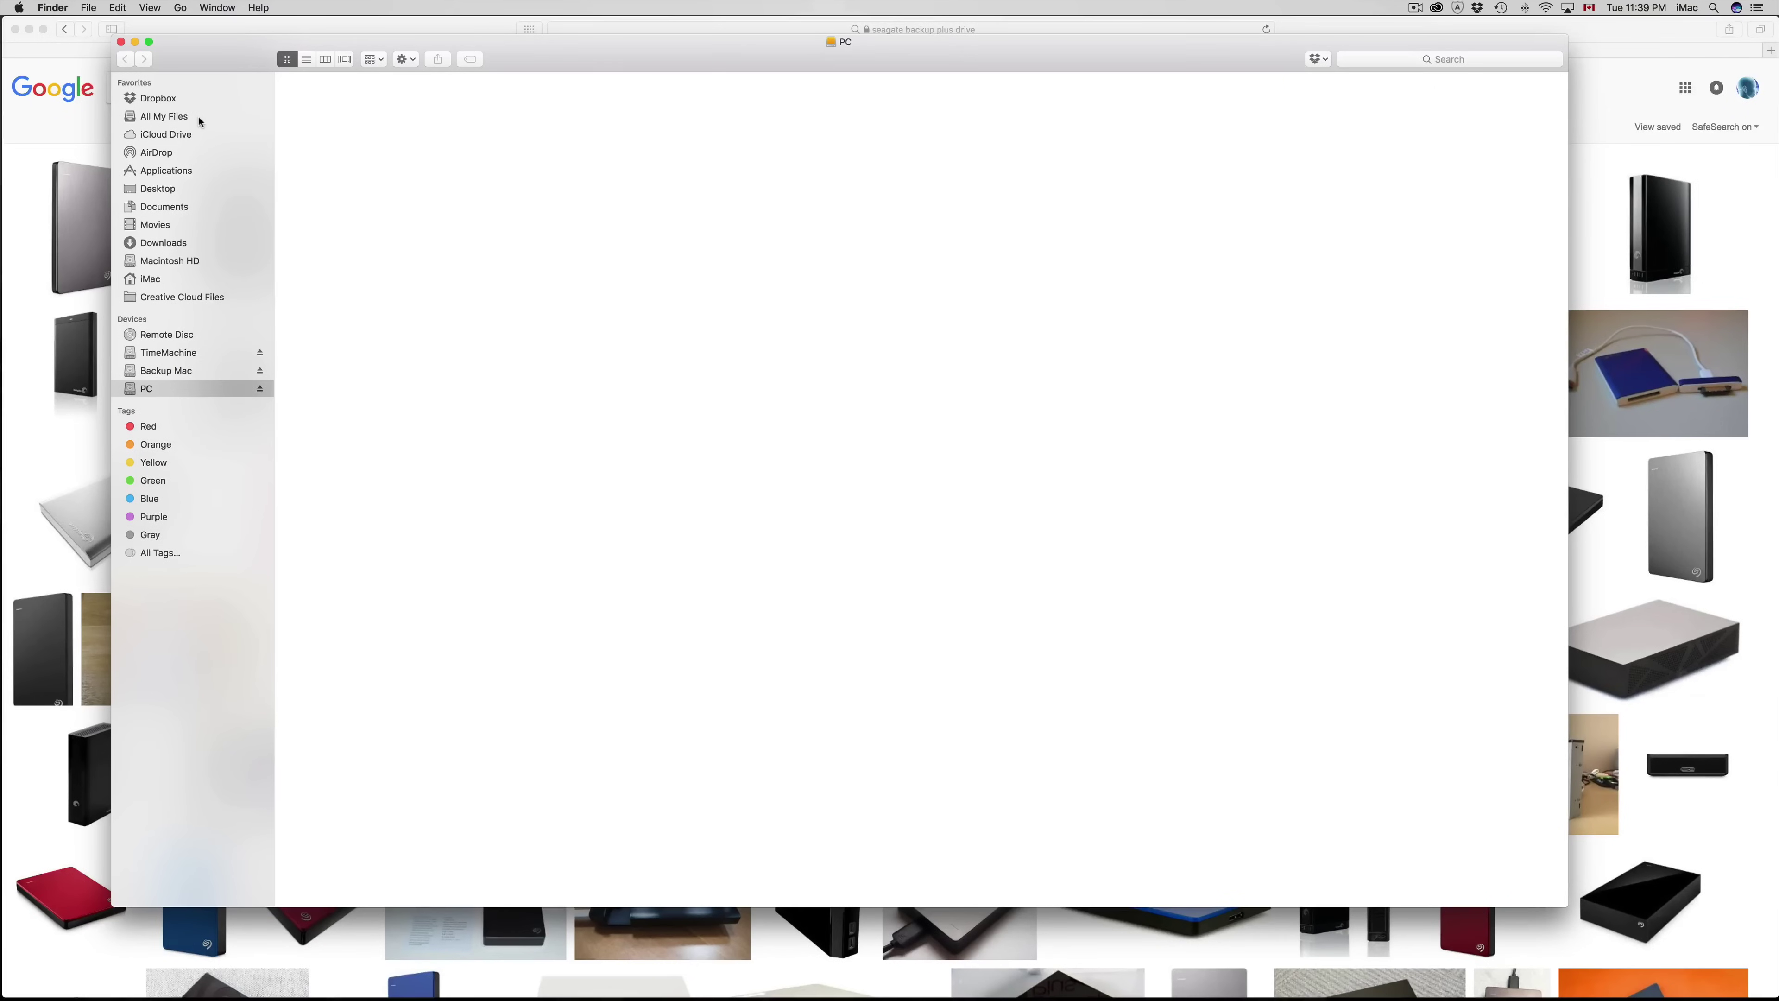
pyautogui.click(120, 42)
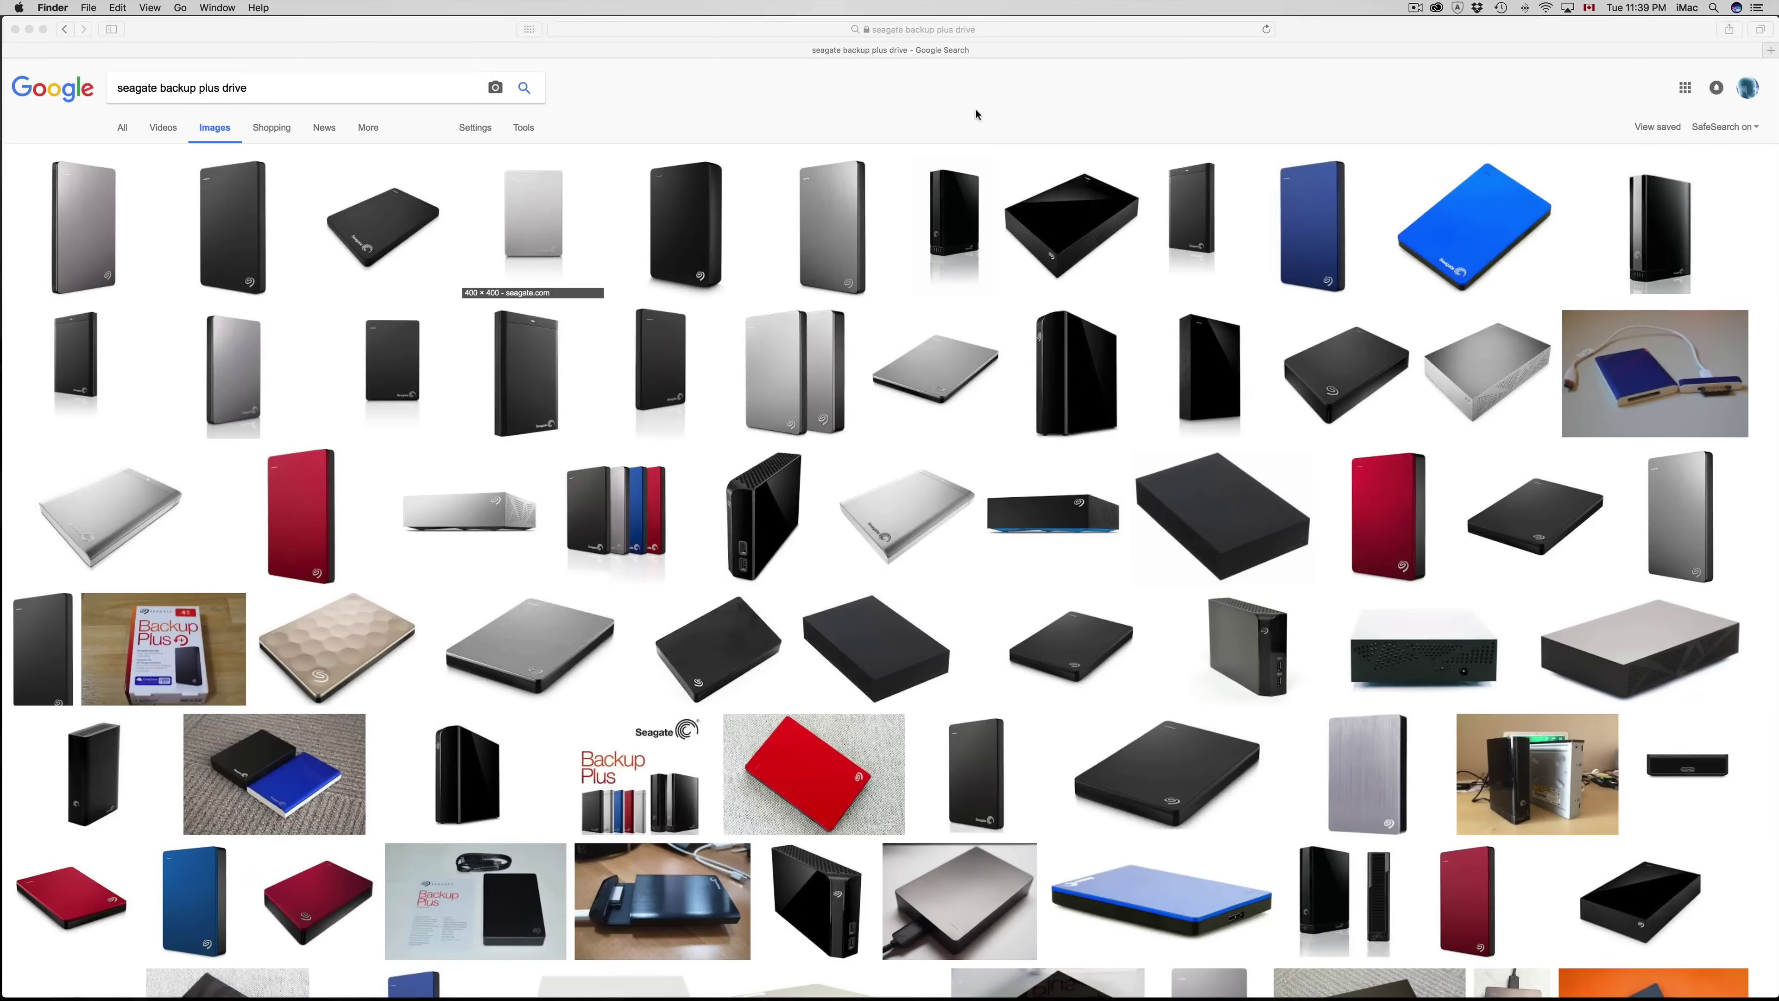
# Open the Time Machine settings in System Preferences and look through the list of backup disks.
pyautogui.moveTo(979, 995)
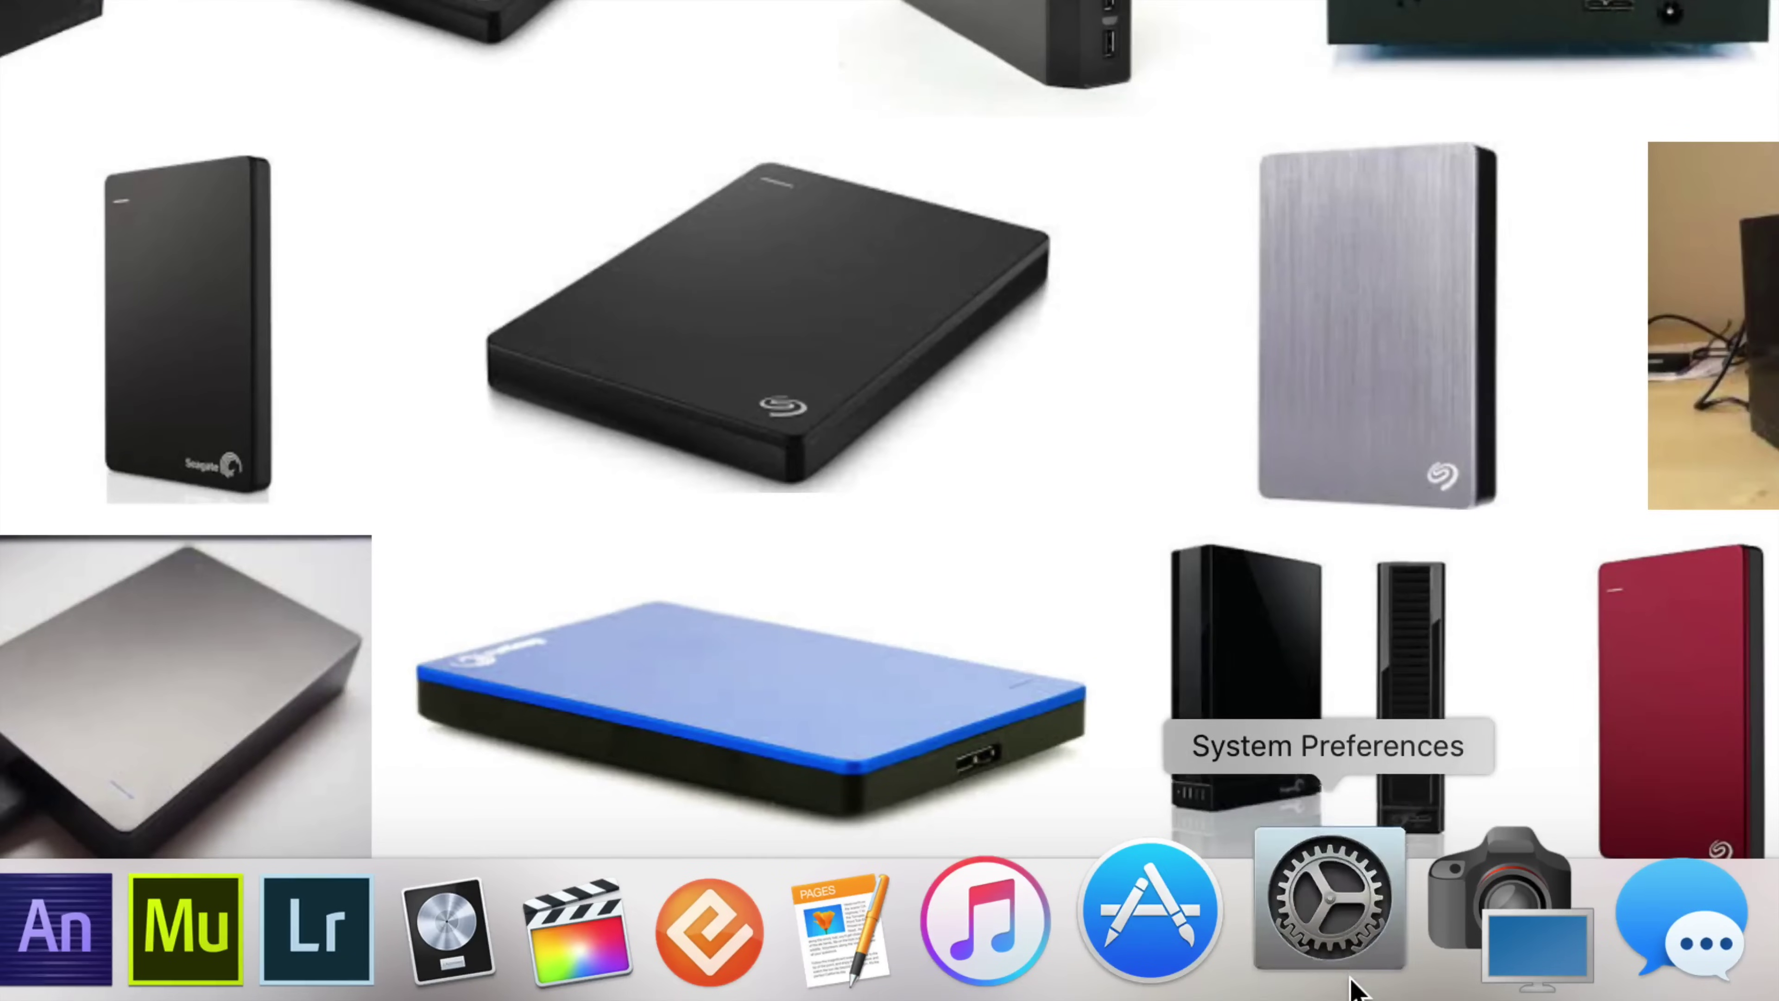
pyautogui.click(1350, 981)
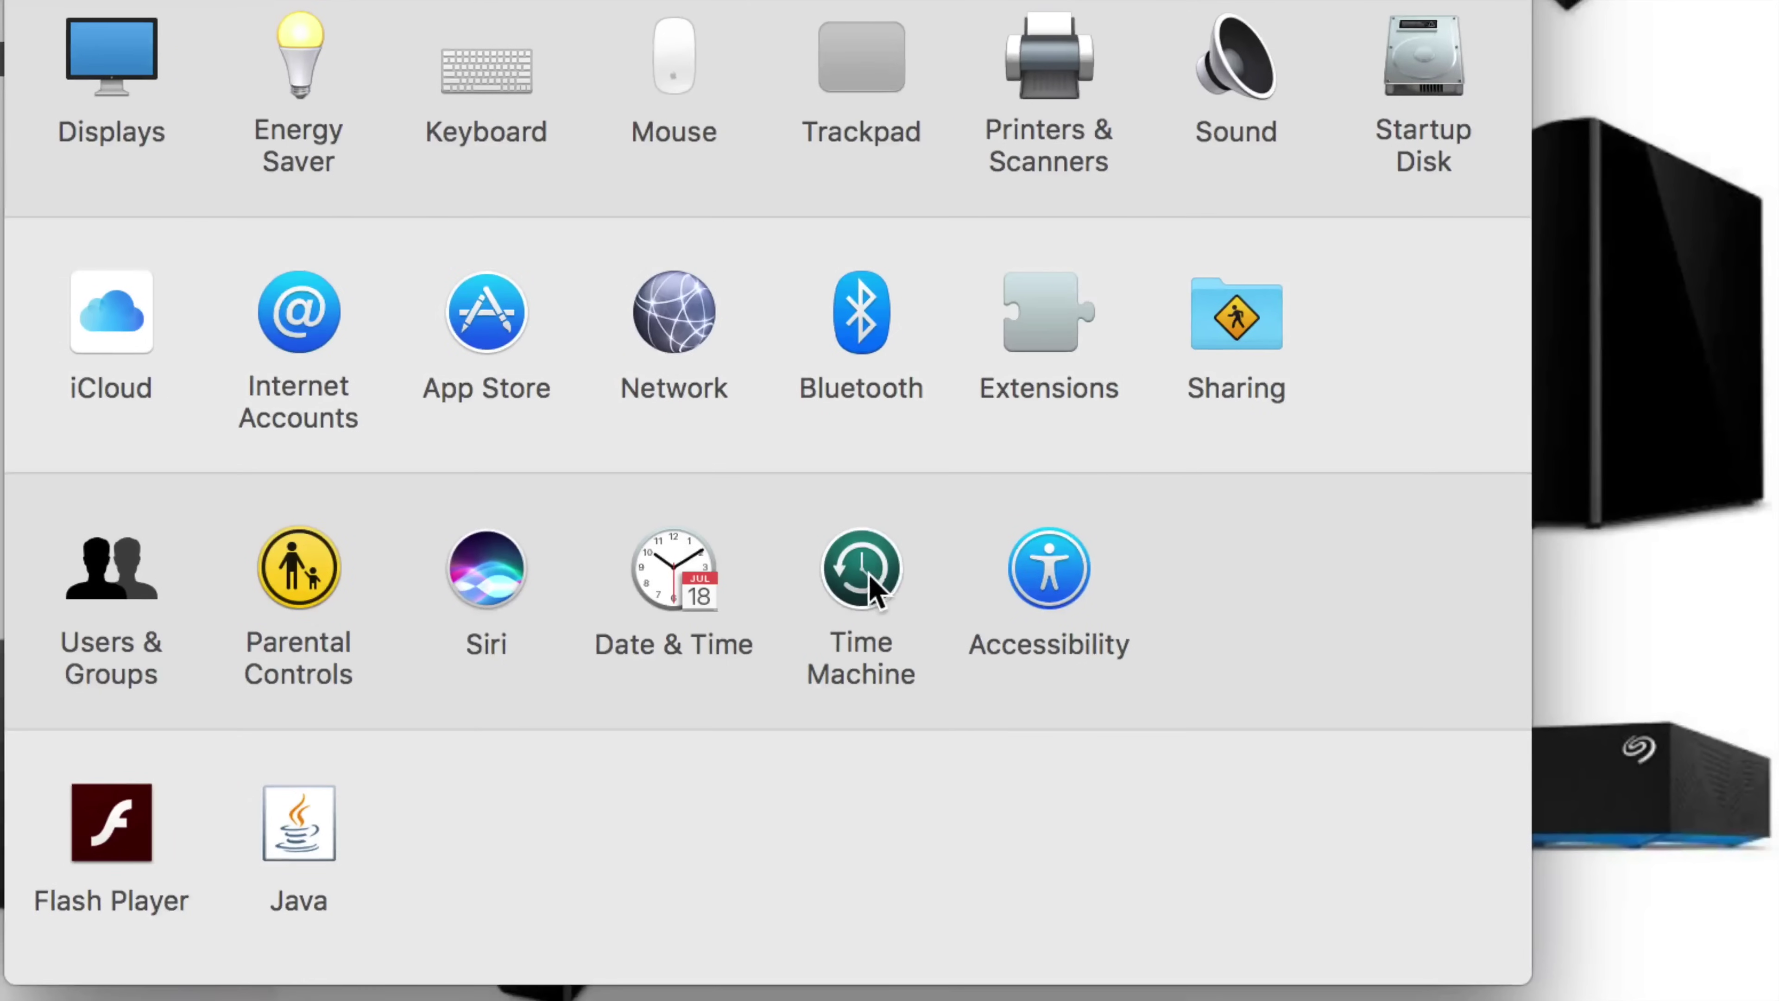
pyautogui.click(869, 572)
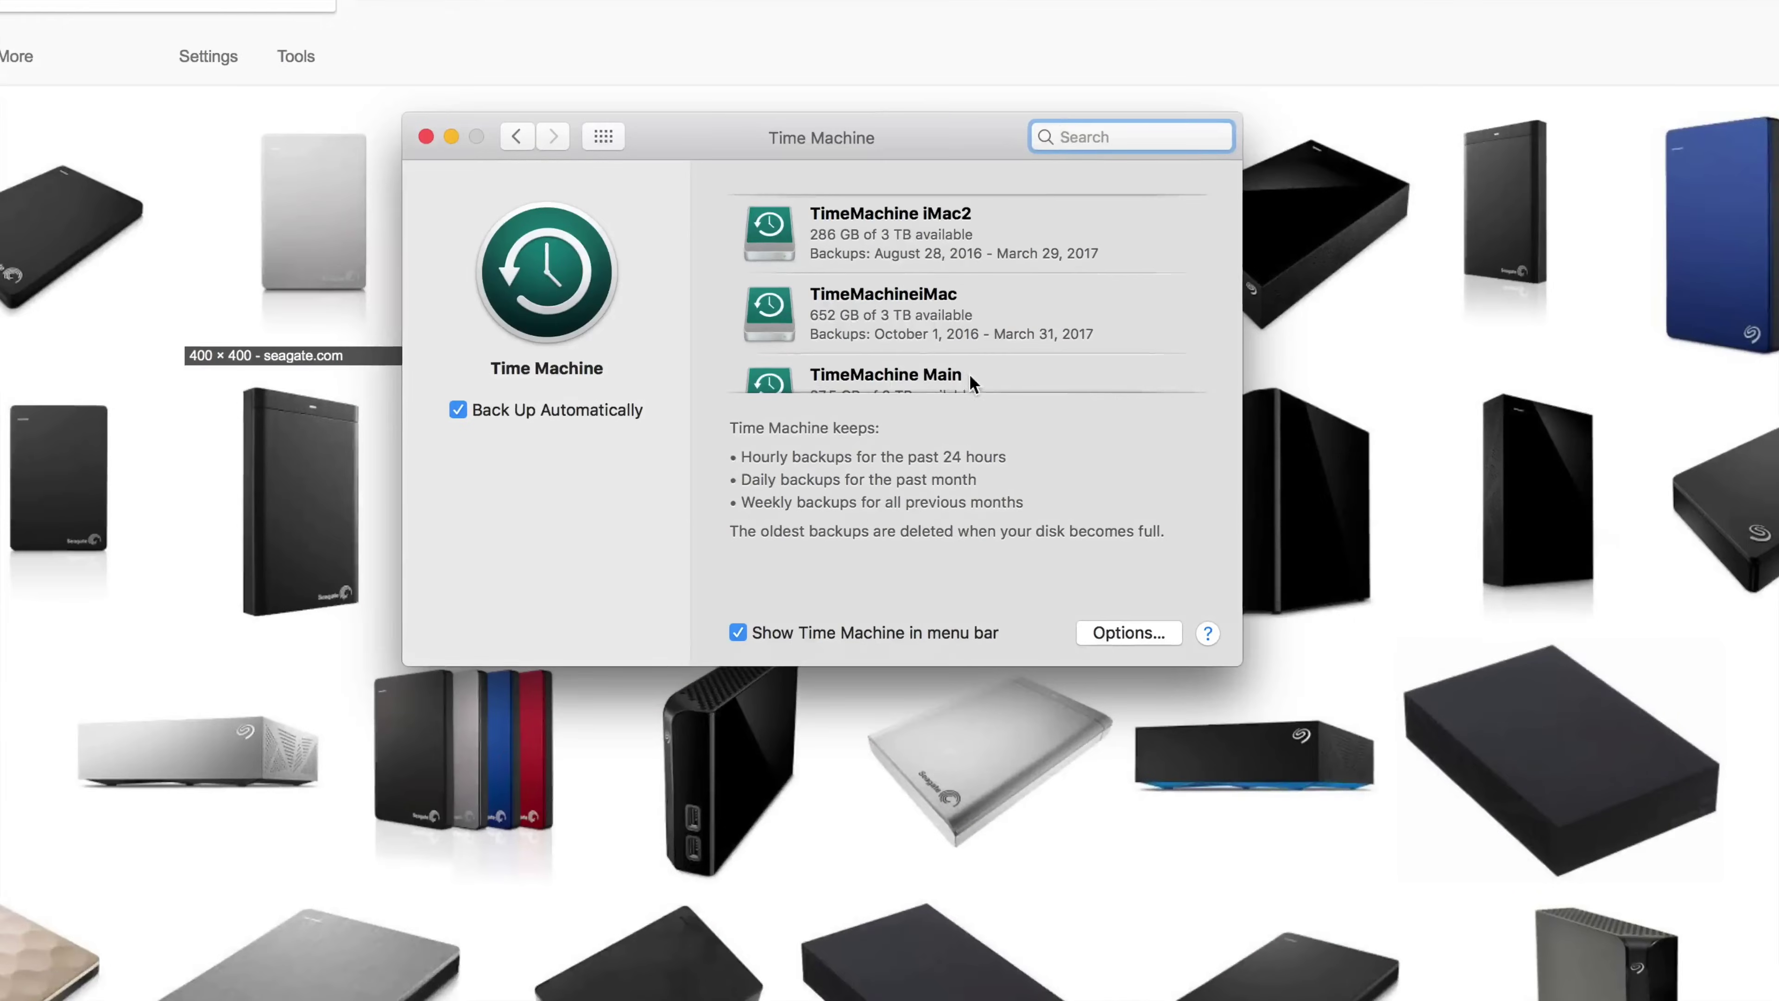
pyautogui.scroll(-3, 959, 309)
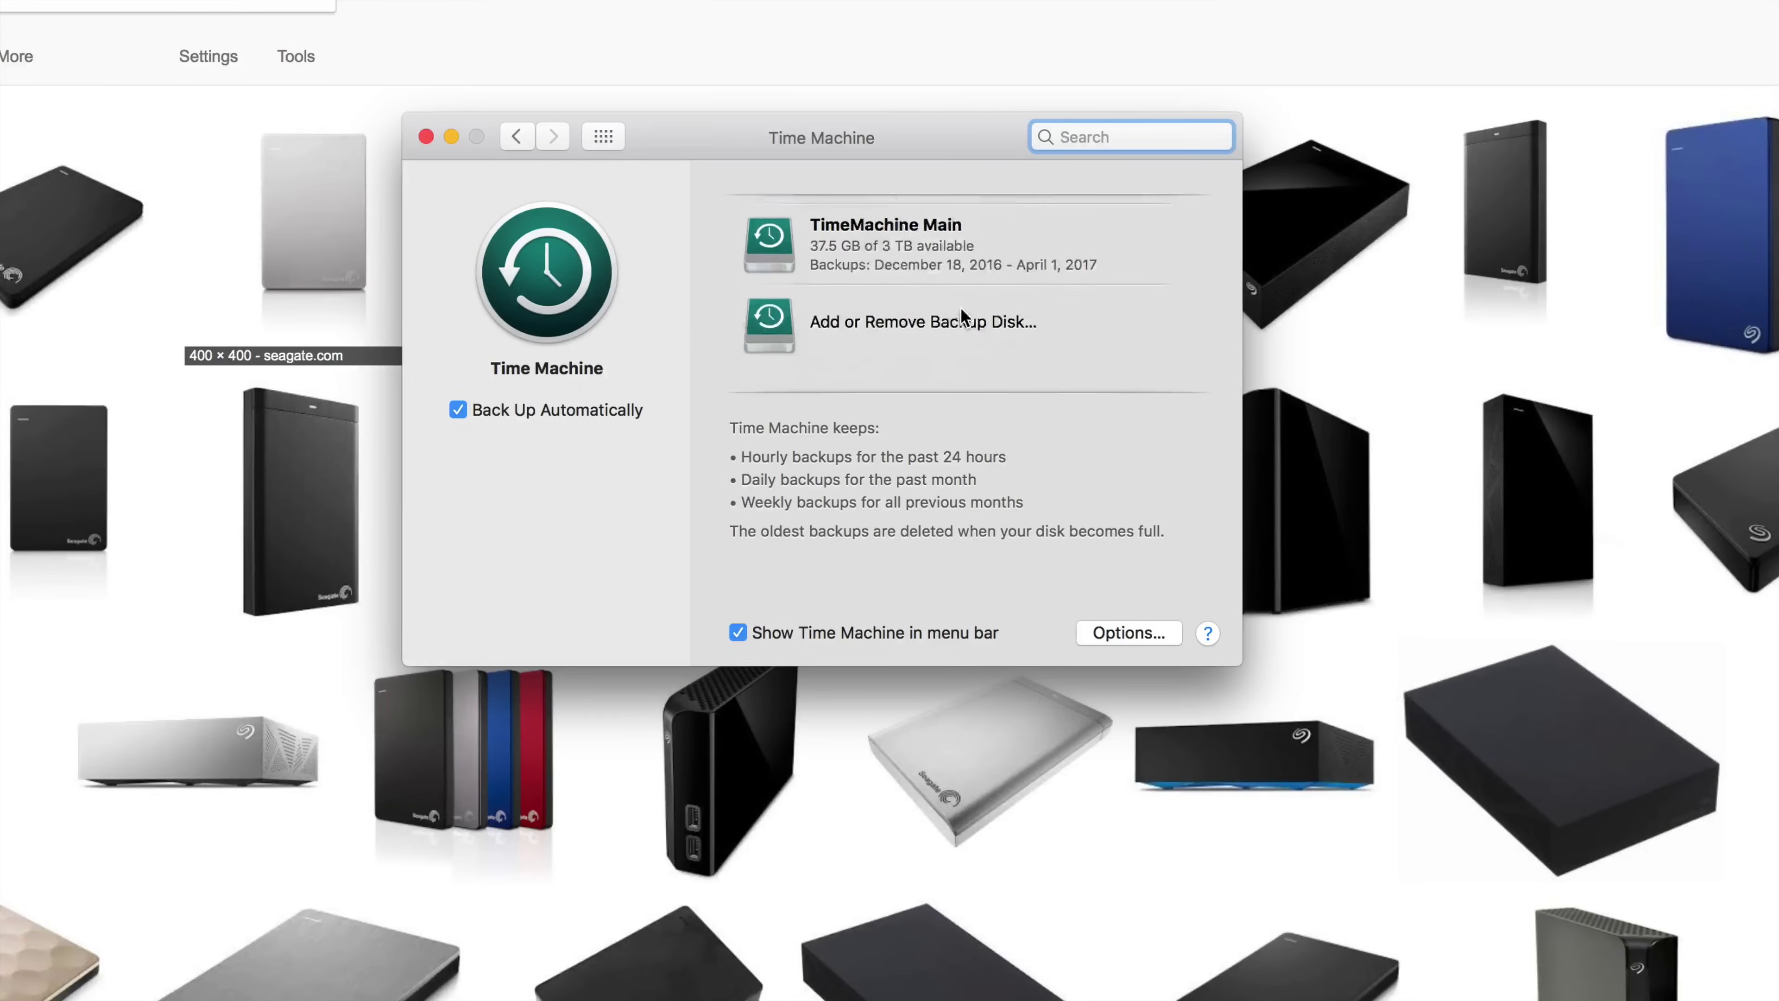
pyautogui.scroll(3, 959, 309)
pyautogui.scroll(-3, 959, 308)
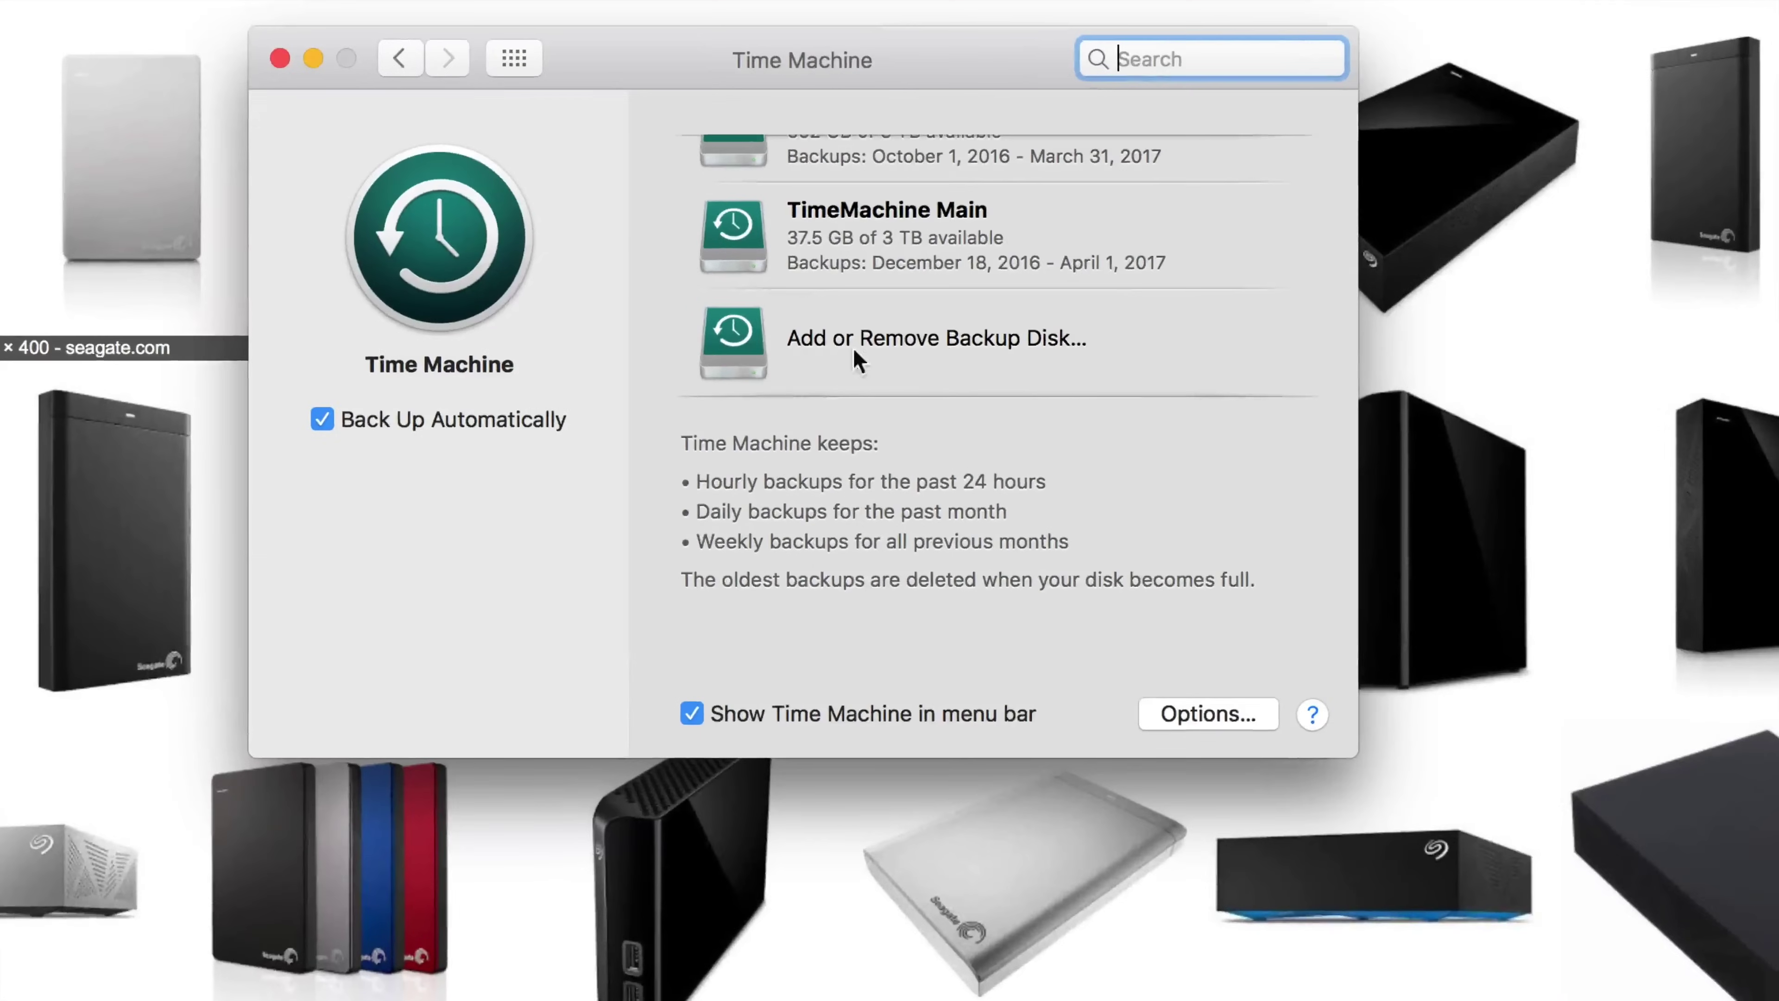
# Open the choice of disks to add or remove for backups, select the TimeMachine volume and cancel the selection.
pyautogui.click(879, 338)
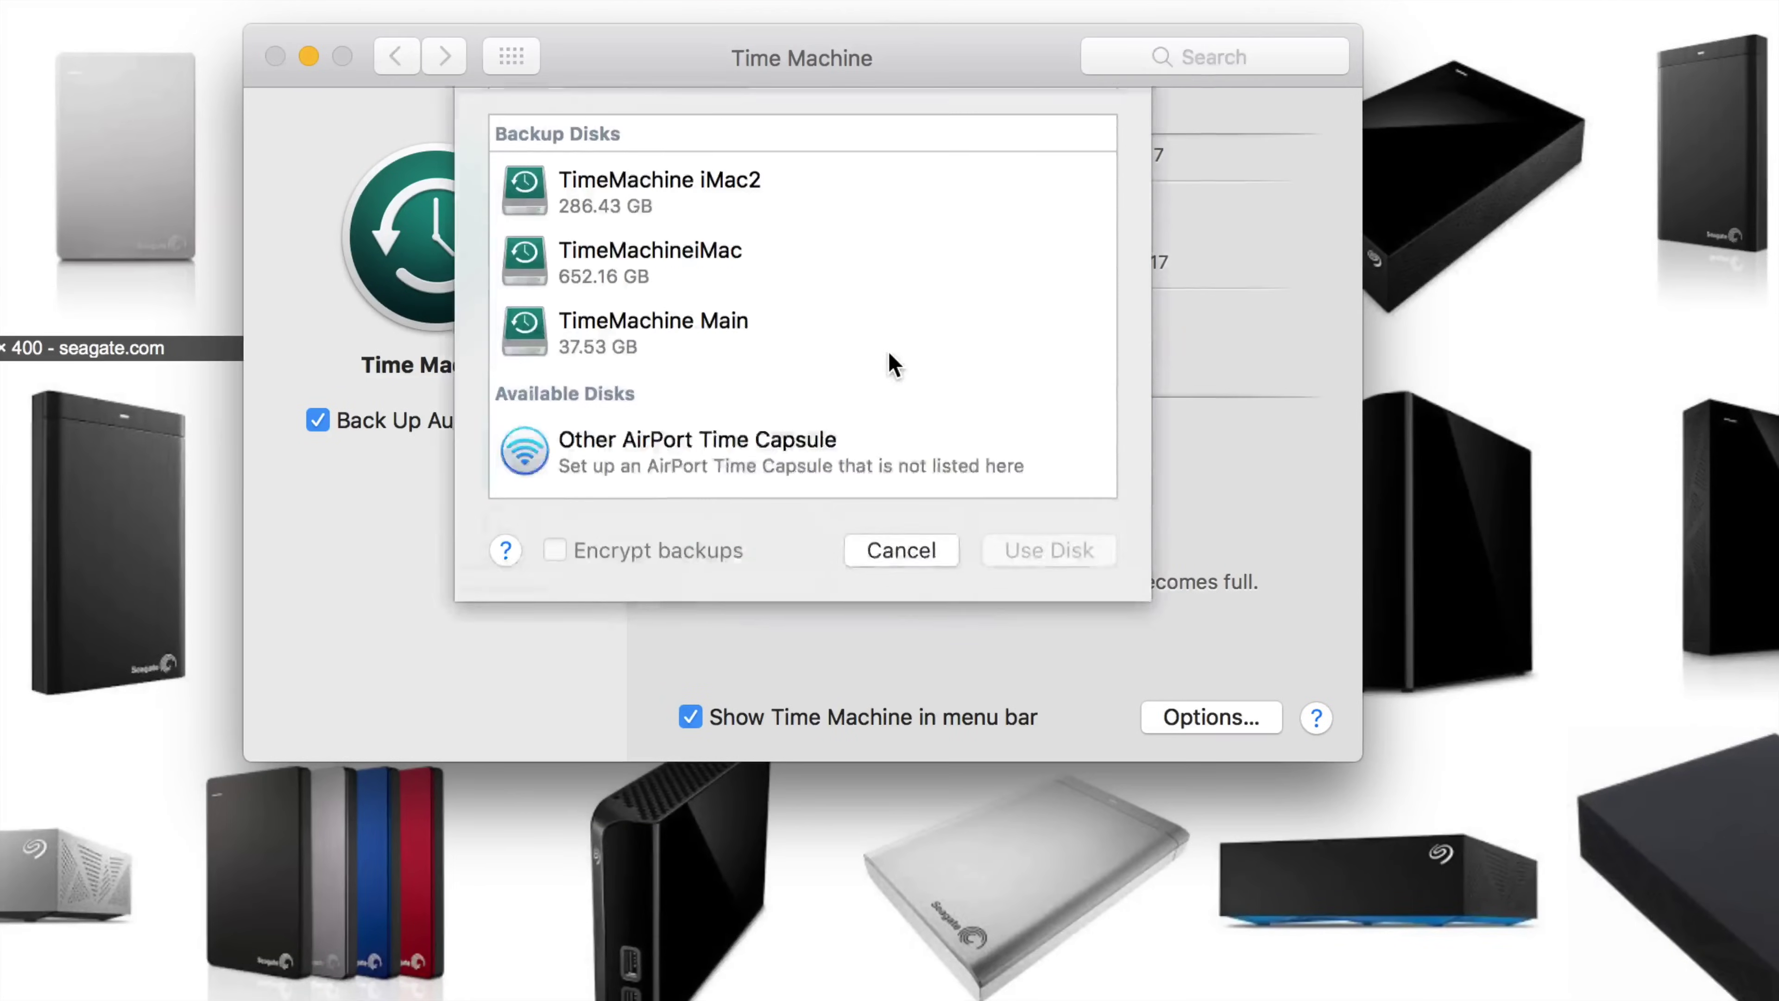
pyautogui.scroll(-3, 644, 471)
pyautogui.scroll(3, 623, 352)
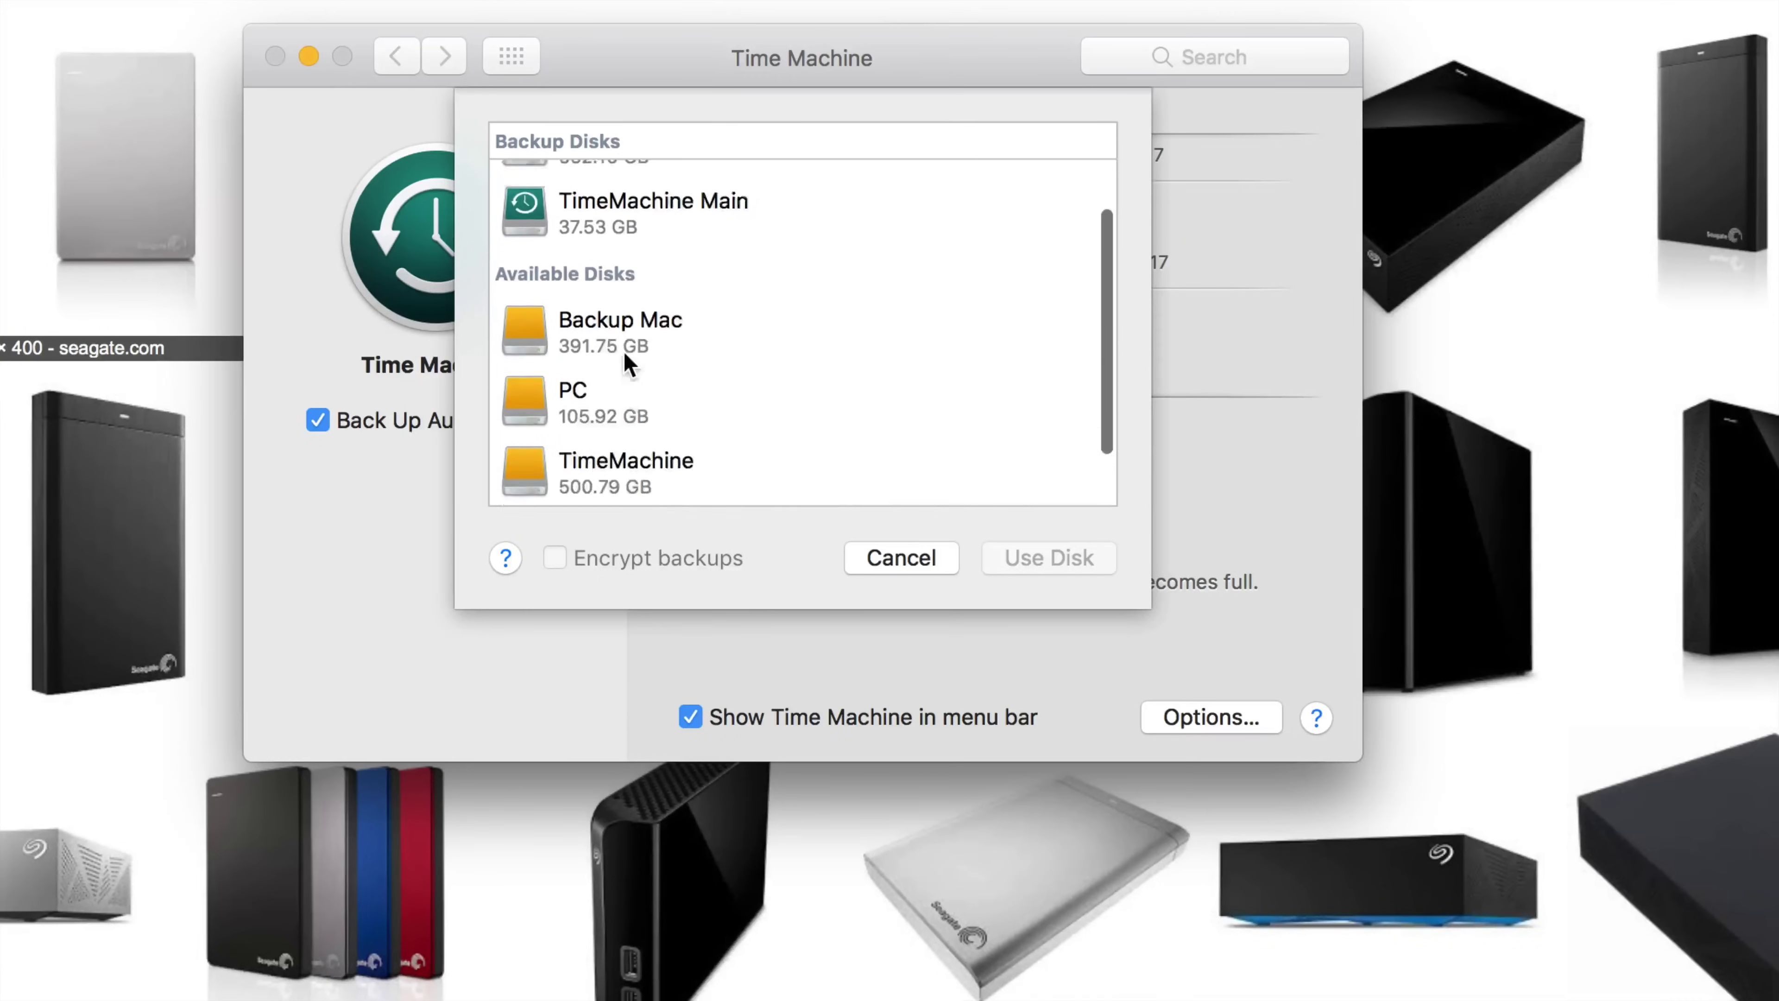
pyautogui.scroll(-3, 596, 242)
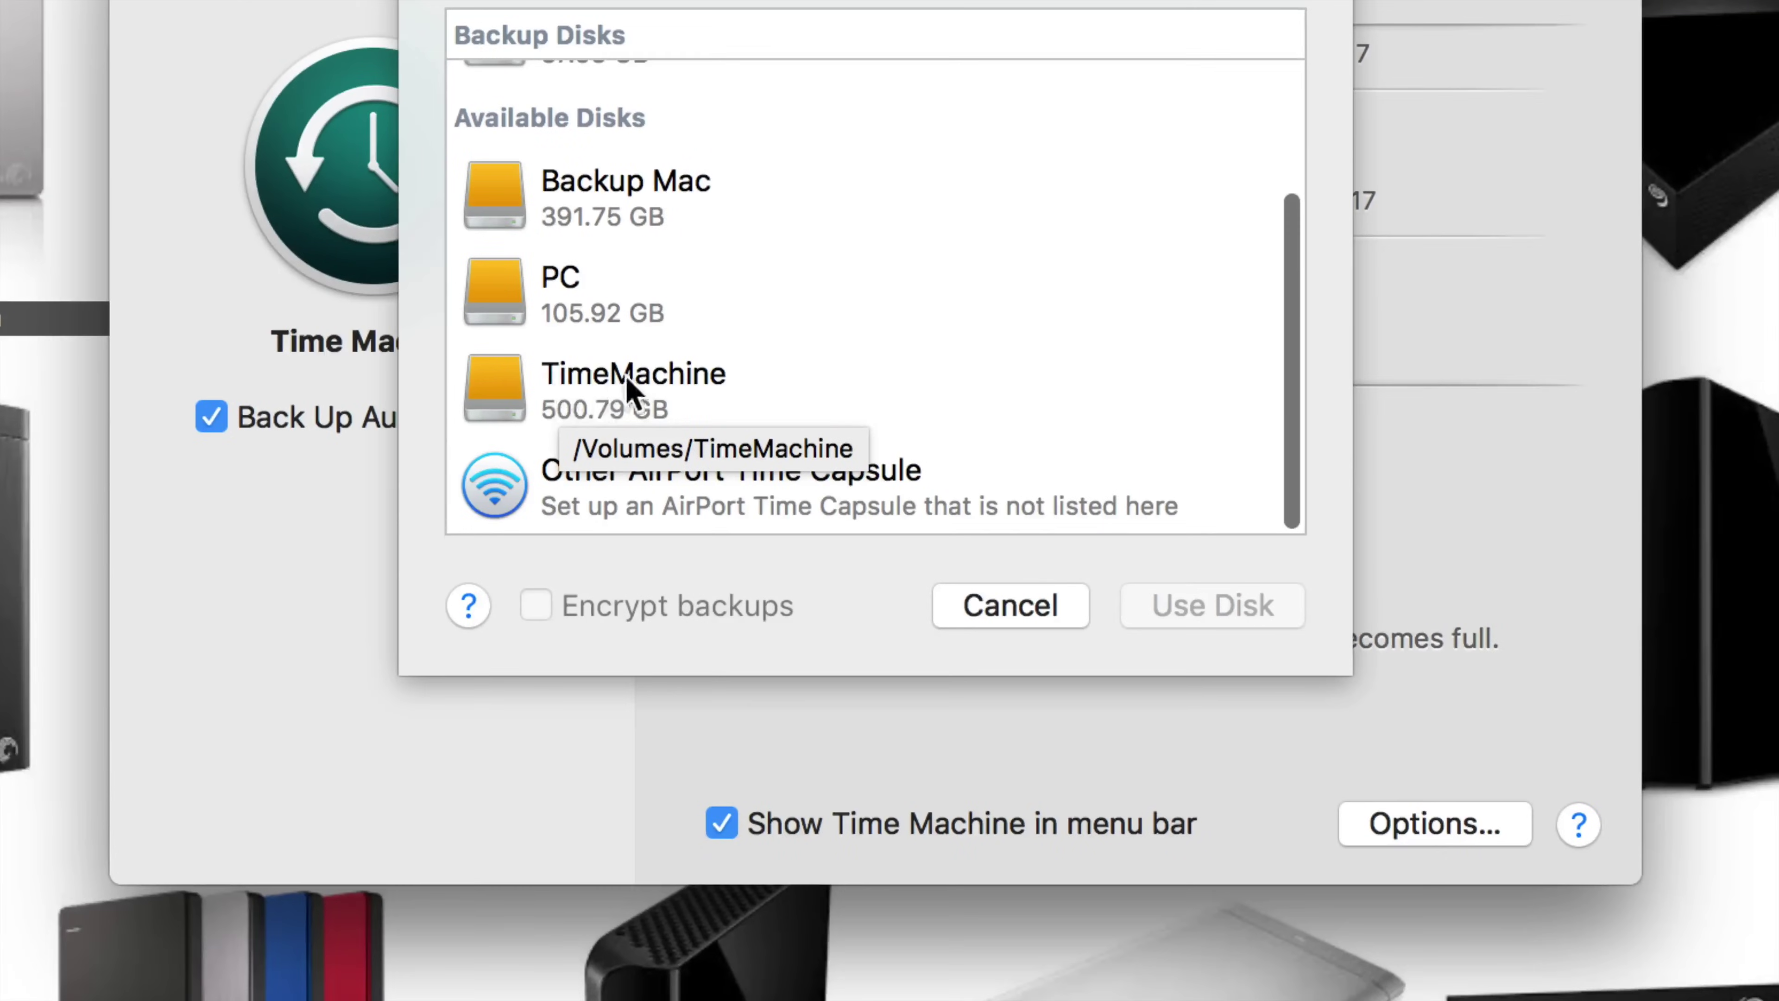
pyautogui.click(609, 384)
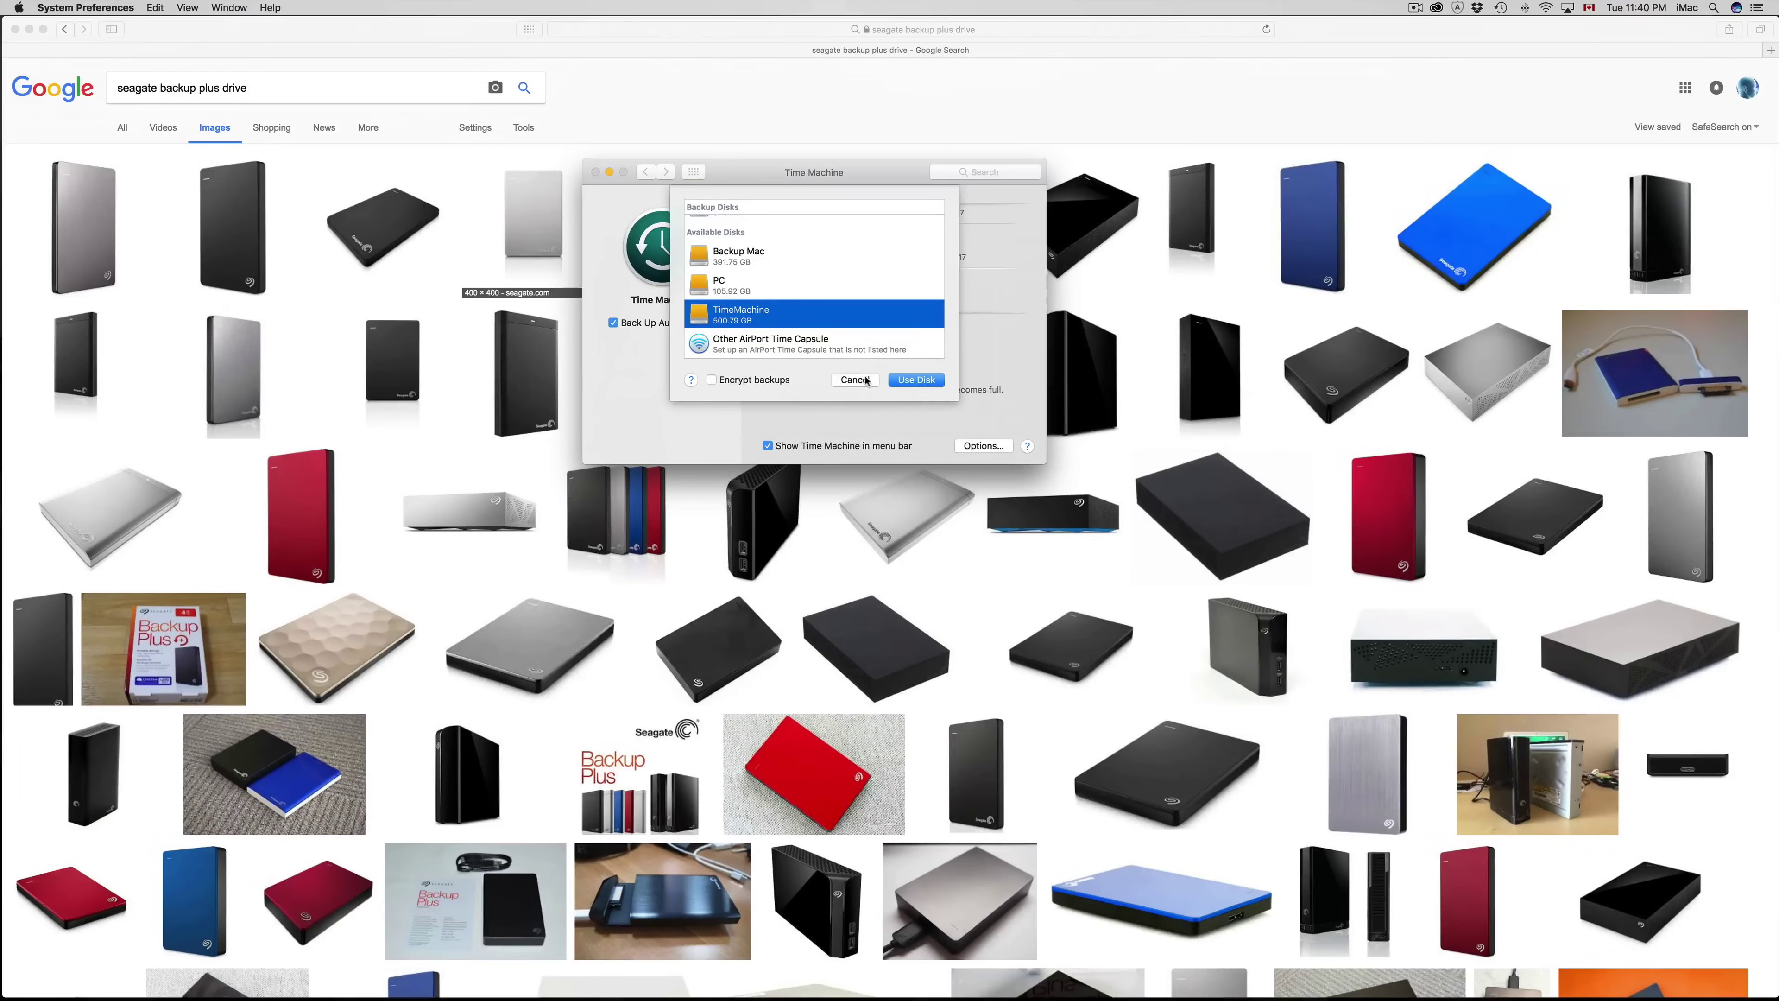
pyautogui.click(865, 379)
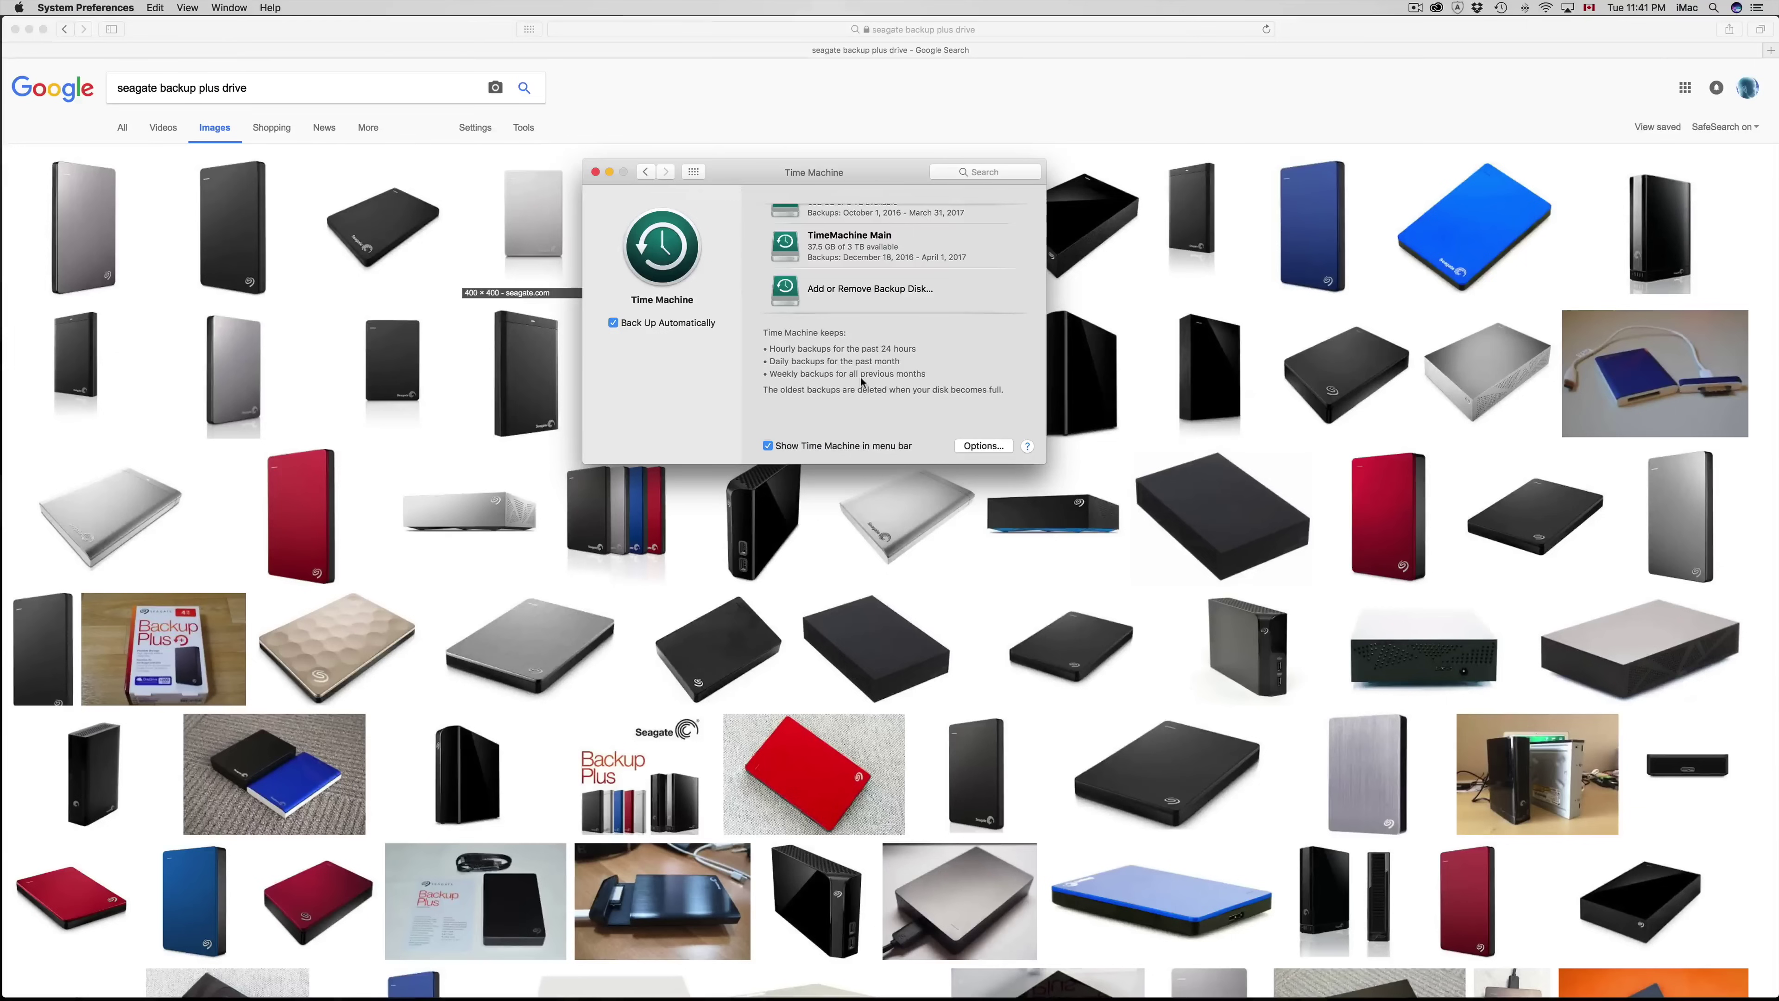
# Close the Time Machine settings, check the Back Up Now command in the Time Machine status menu and dismiss it.
pyautogui.click(595, 172)
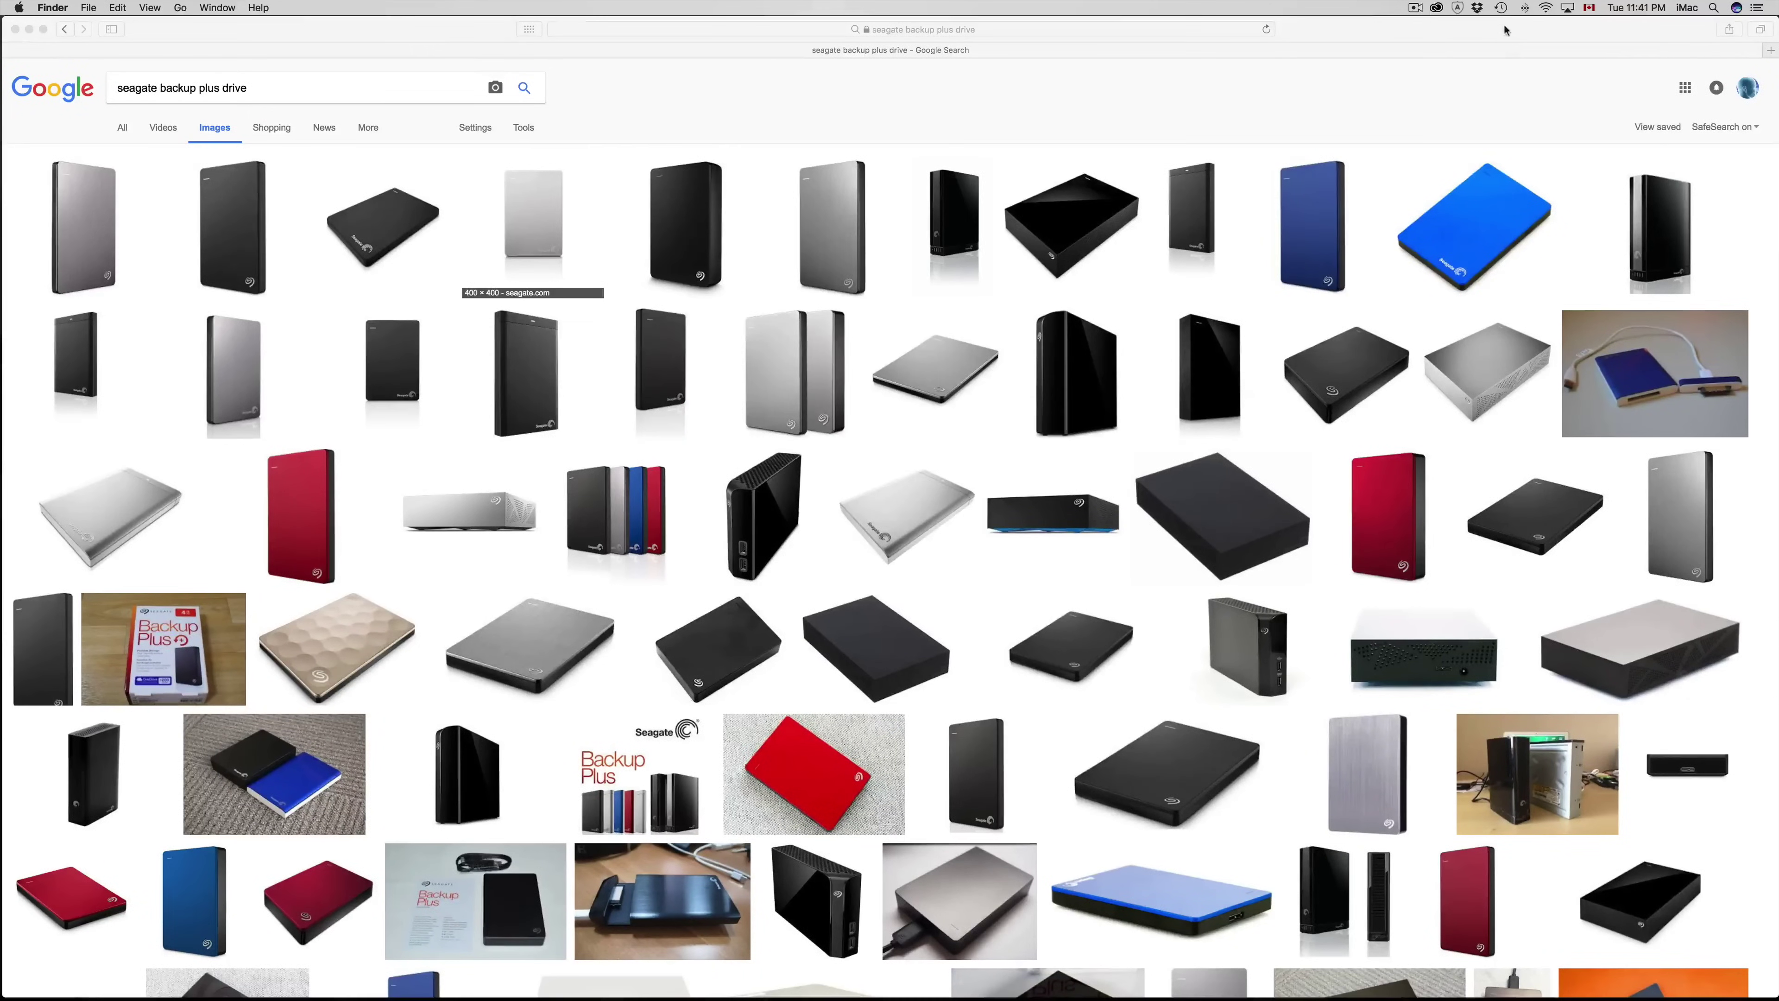
pyautogui.click(1500, 8)
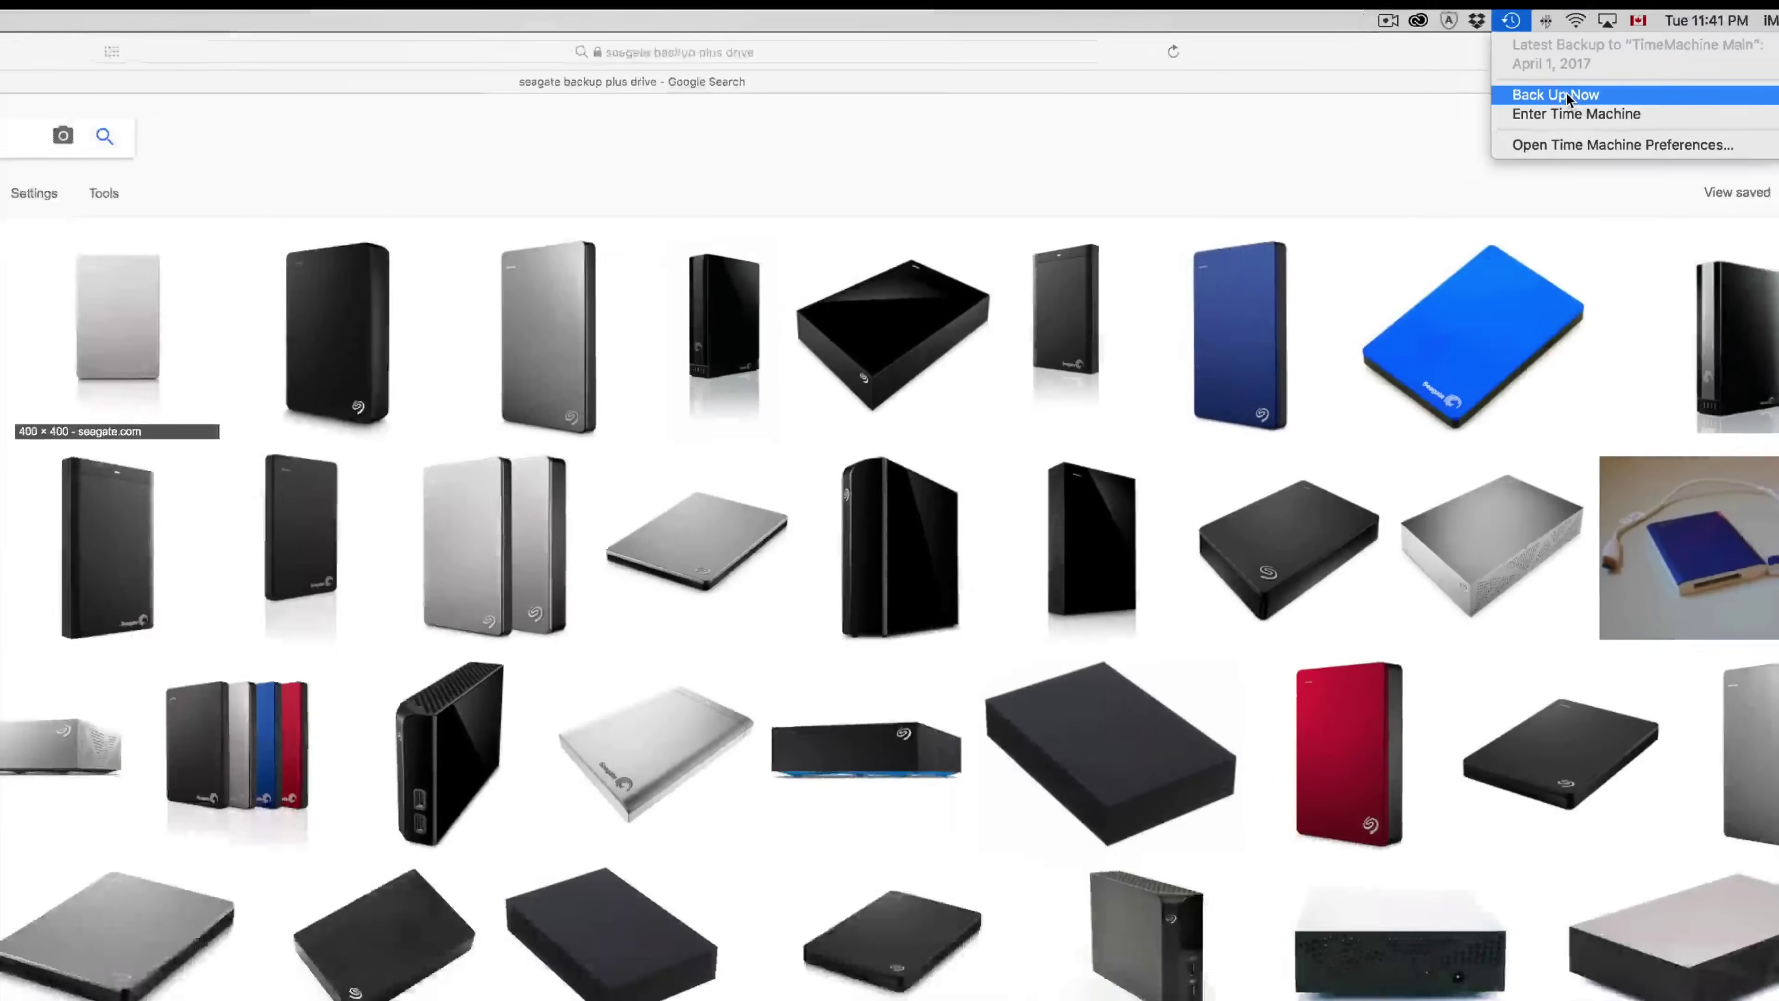
pyautogui.click(828, 135)
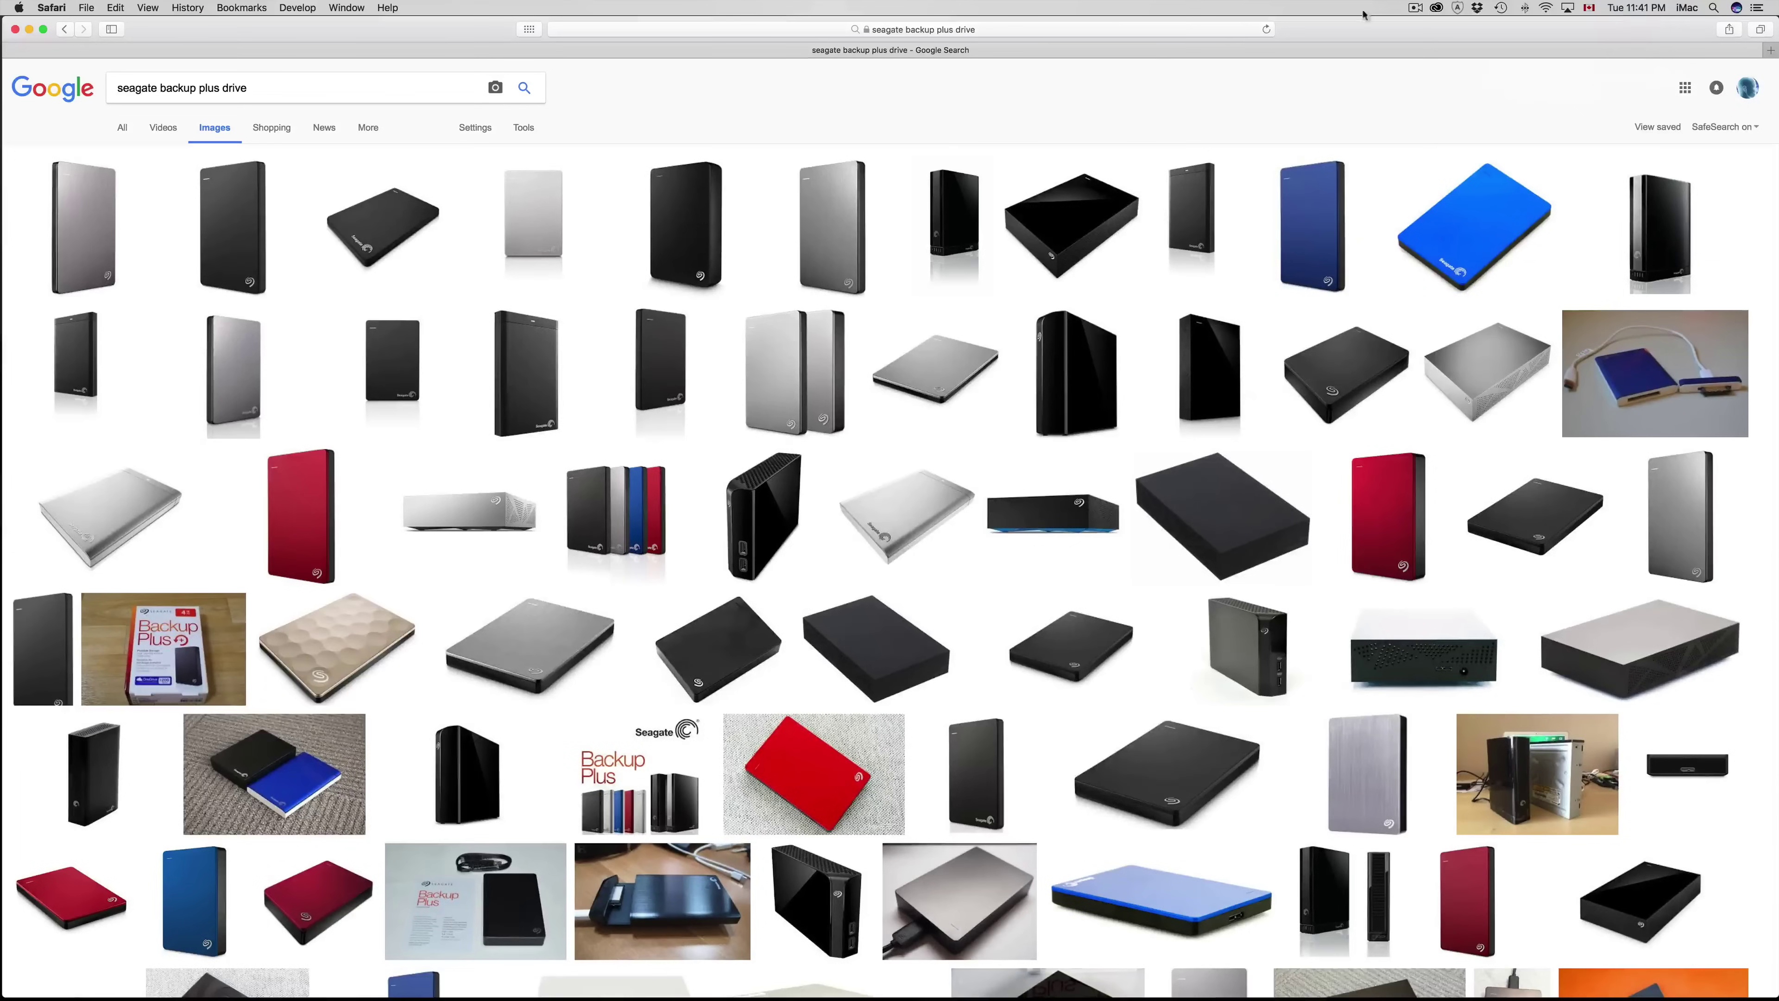
# Search Spotlight for "disk", open Disk Utility and move its window slightly lower.
pyautogui.click(1713, 8)
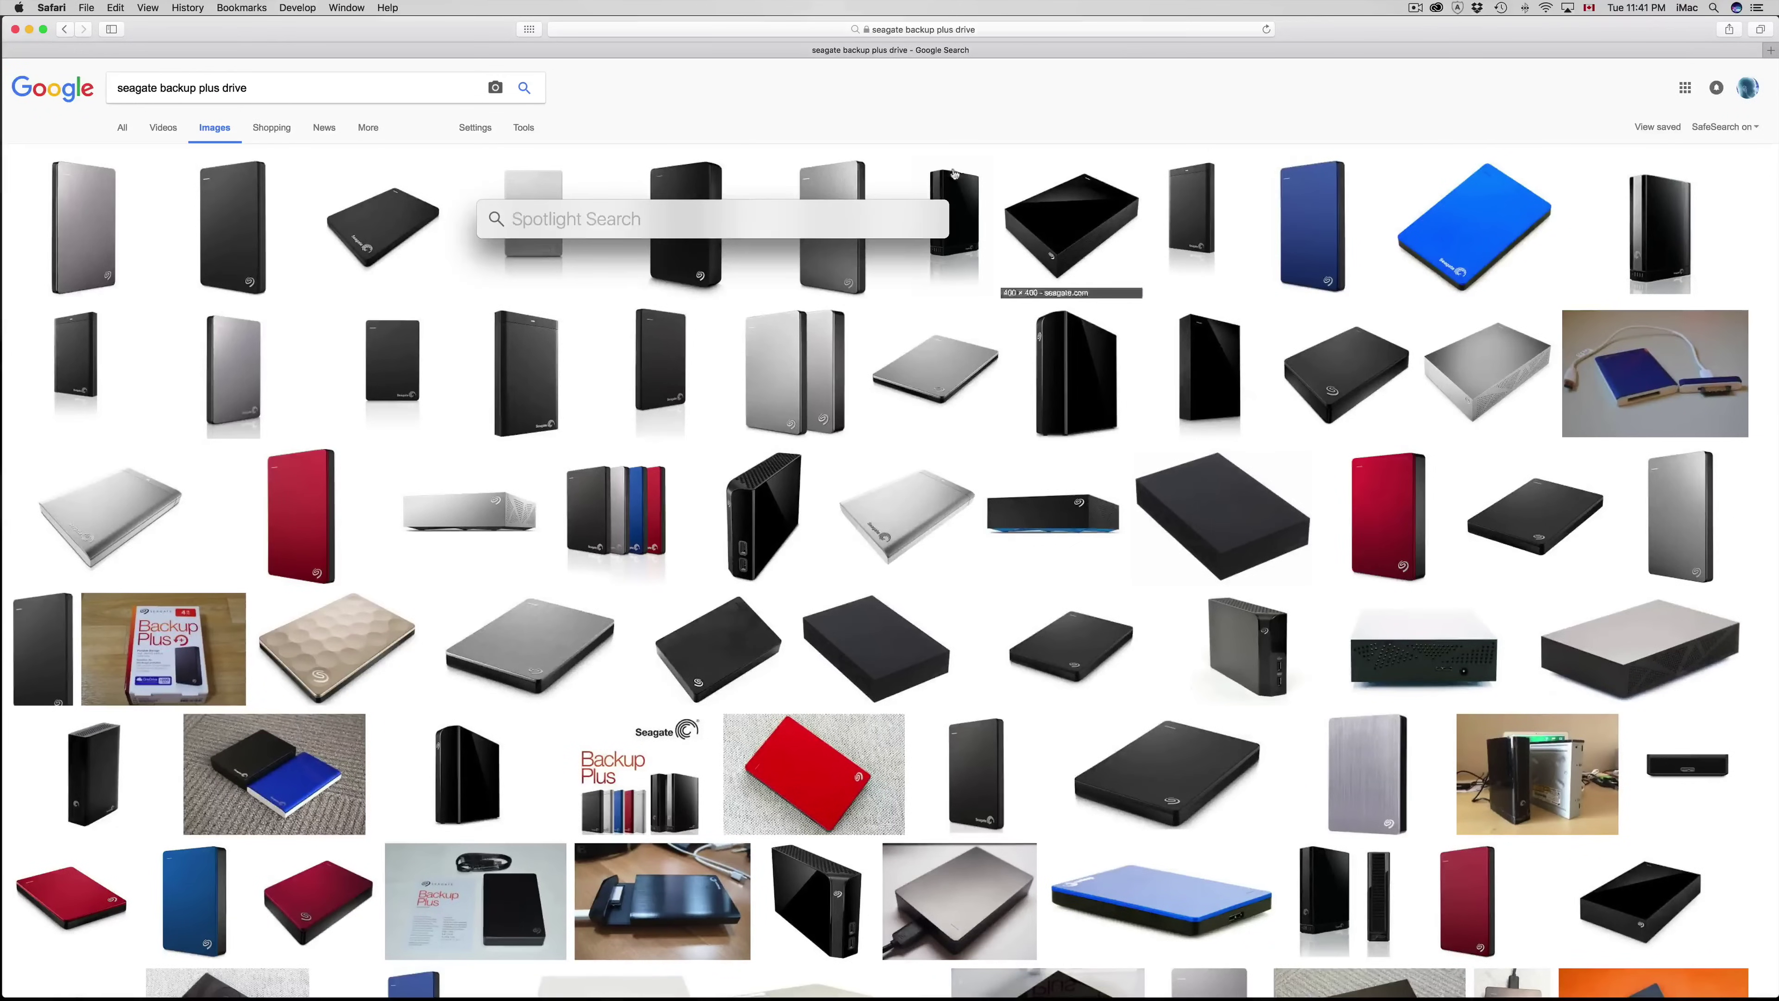
pyautogui.write('disk')
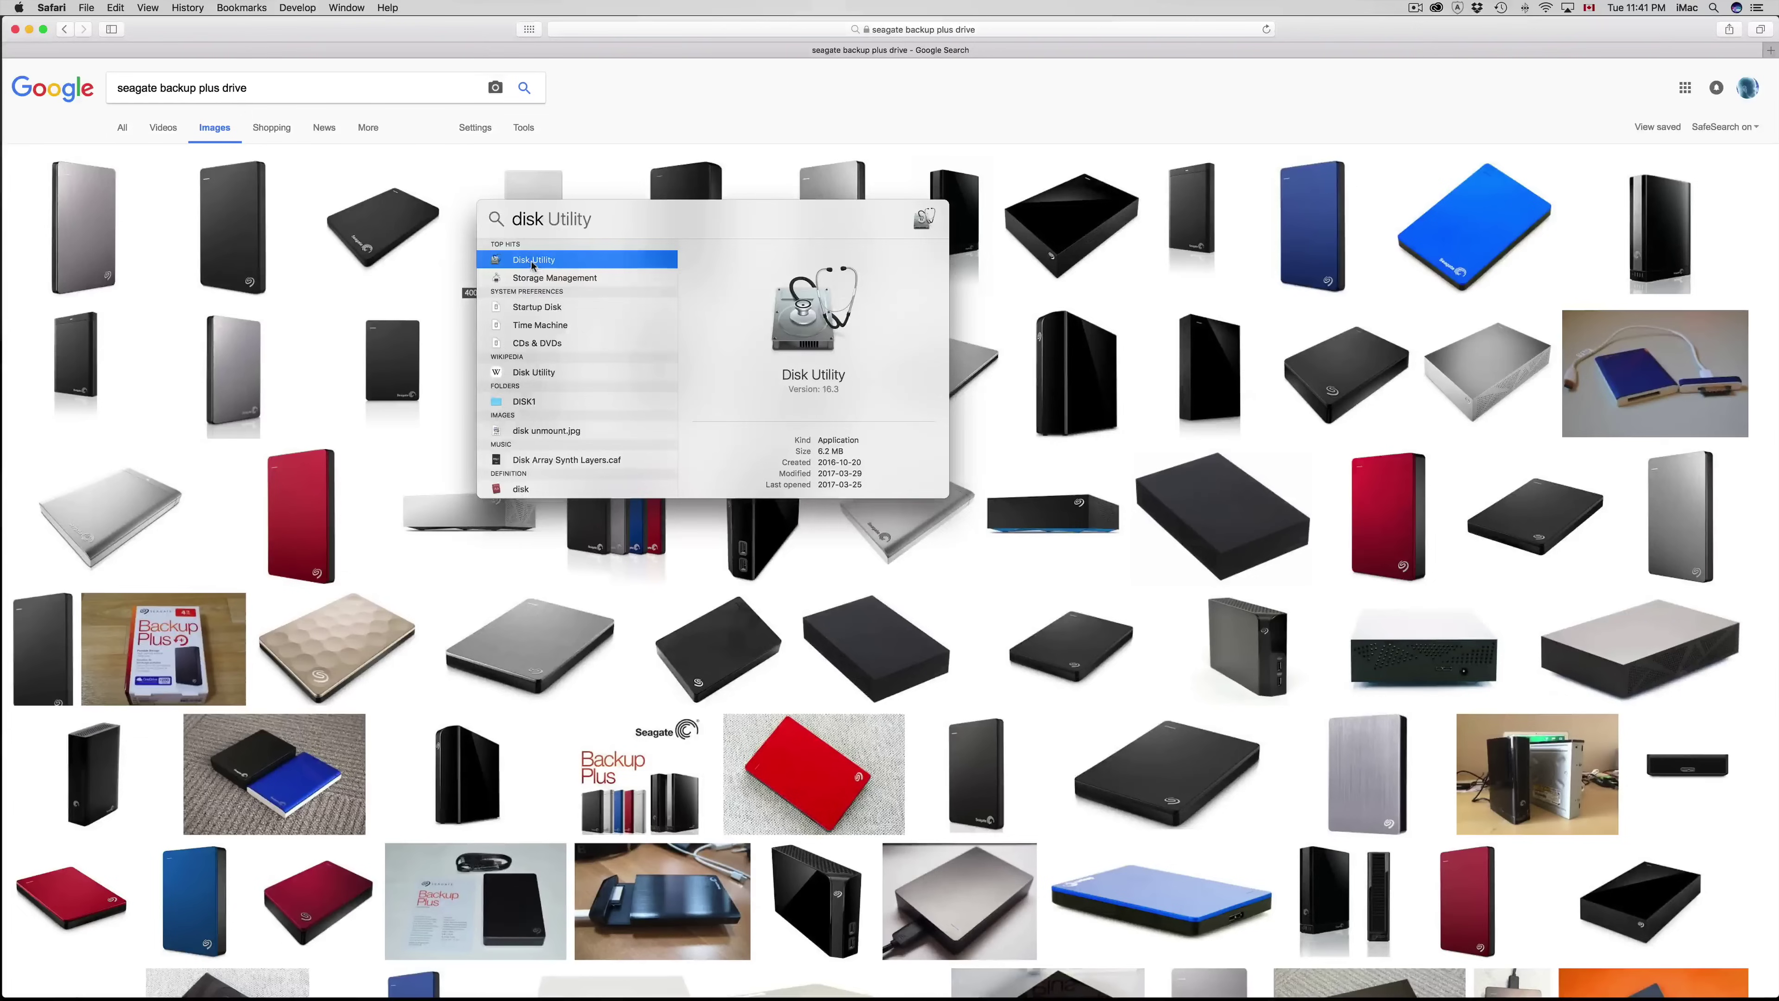
pyautogui.press('Return')
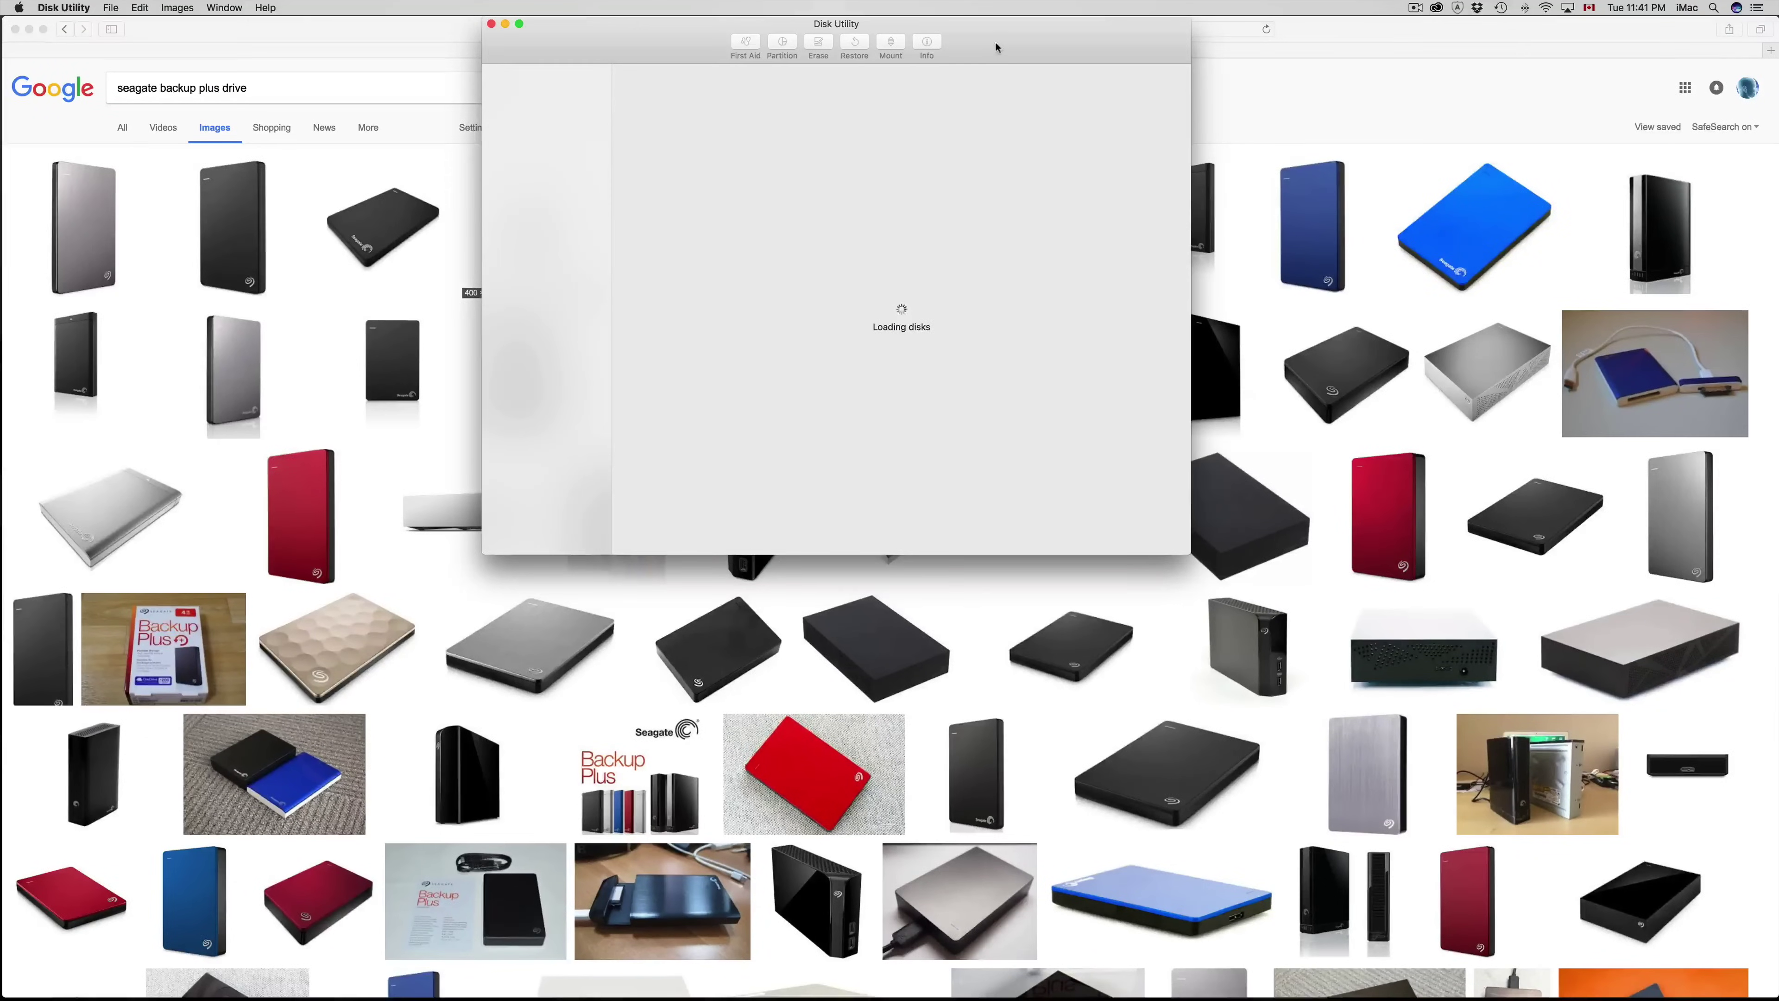
pyautogui.moveTo(995, 37); pyautogui.dragTo(995, 123)
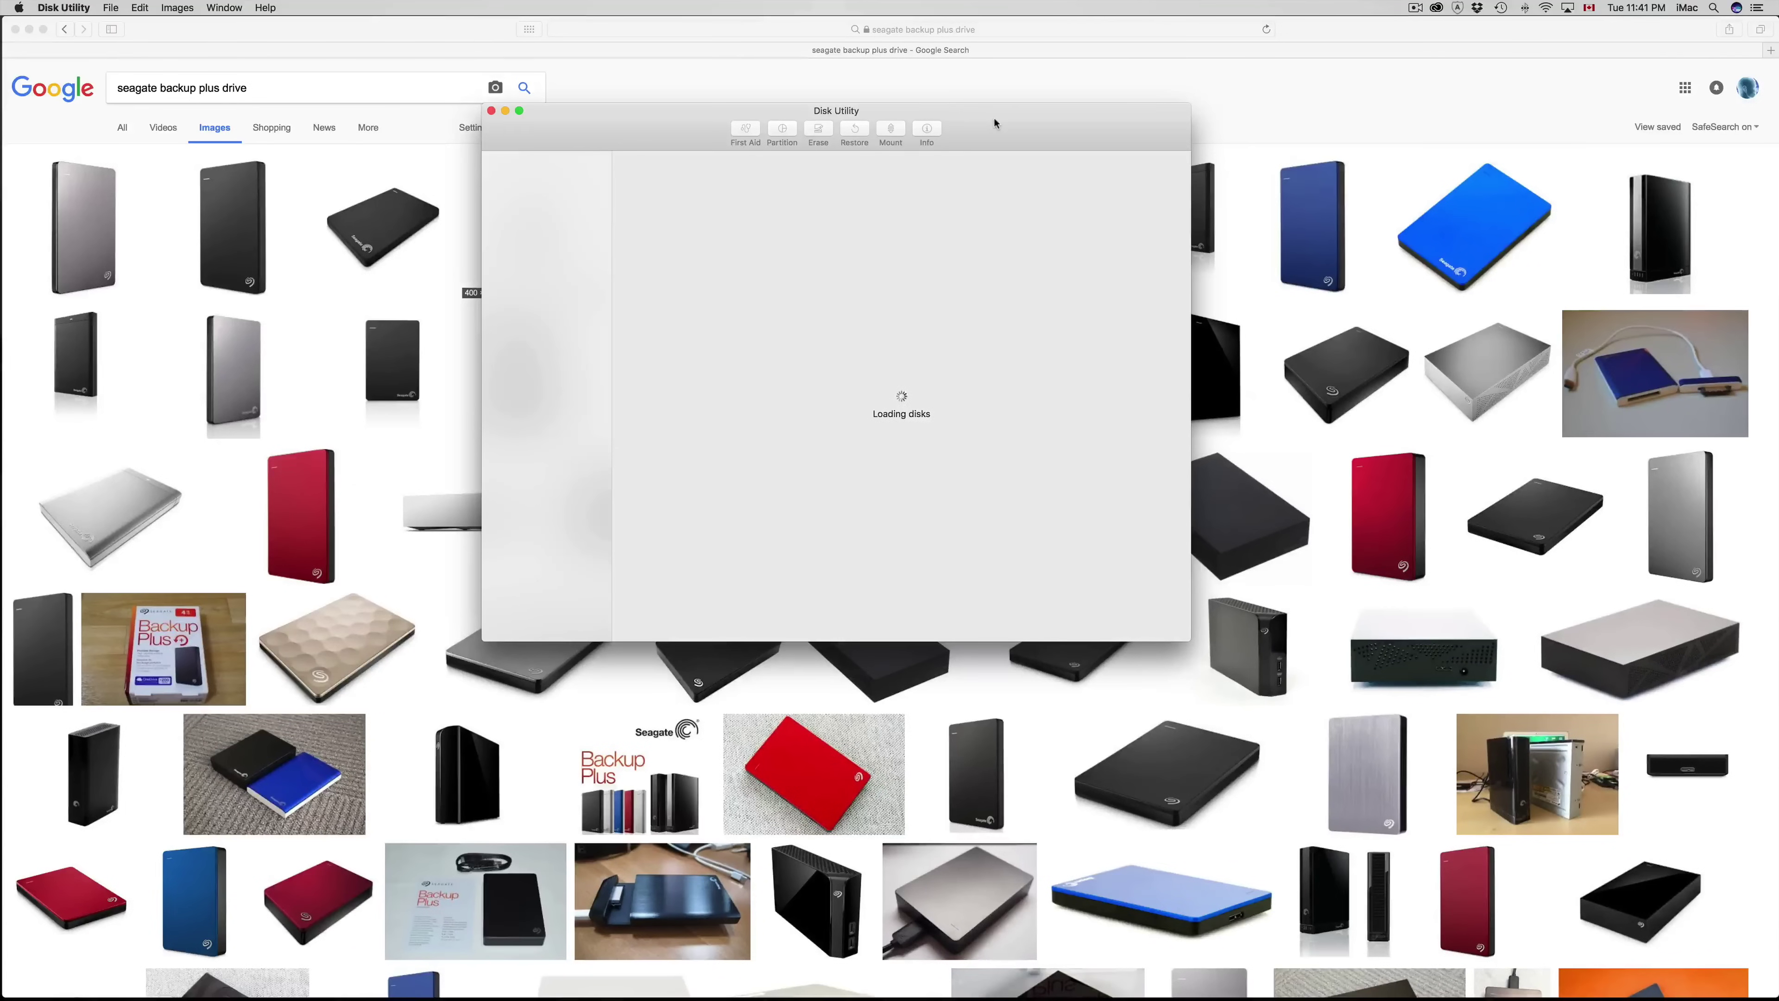